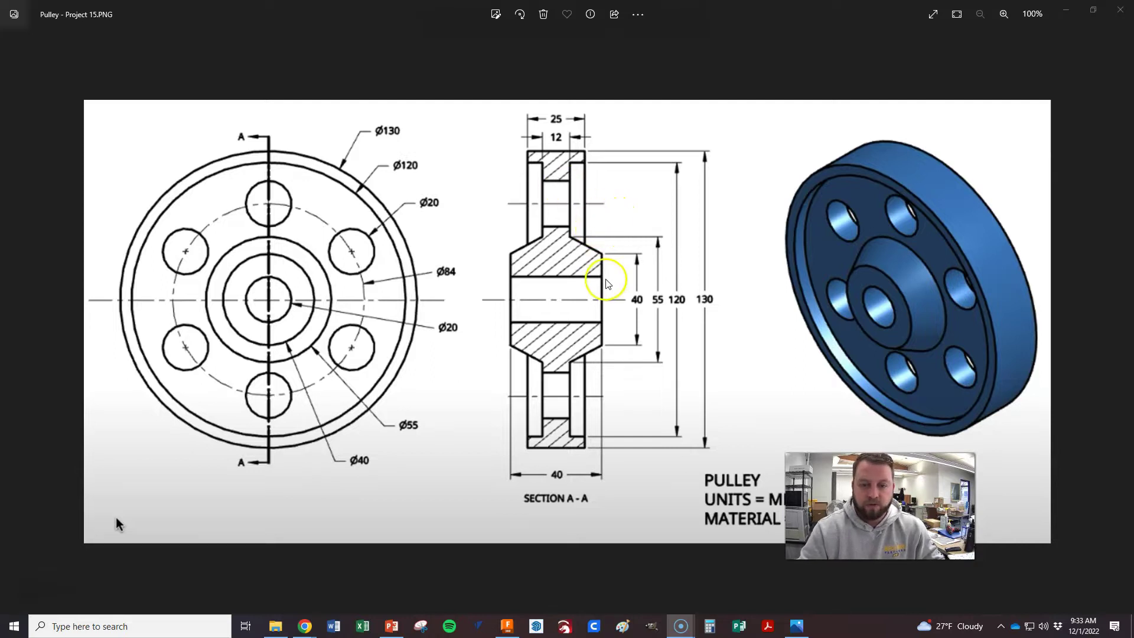
Step: Switch to Fusion 360, make the origin planes visible and start a sketch on the YZ plane
key(alt+Tab)
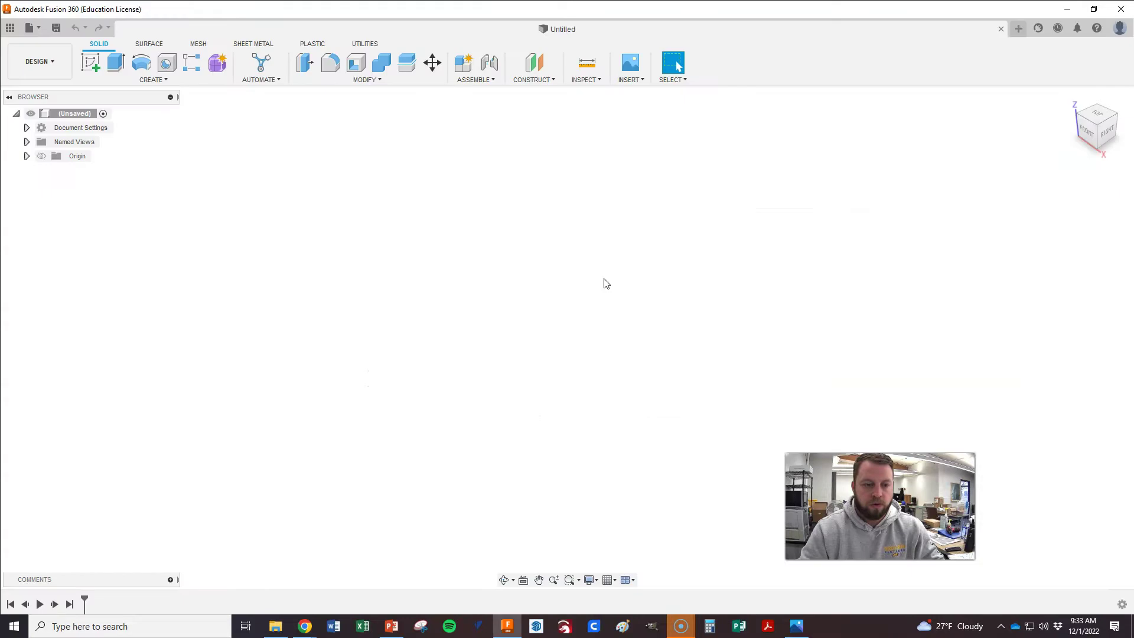
click(41, 156)
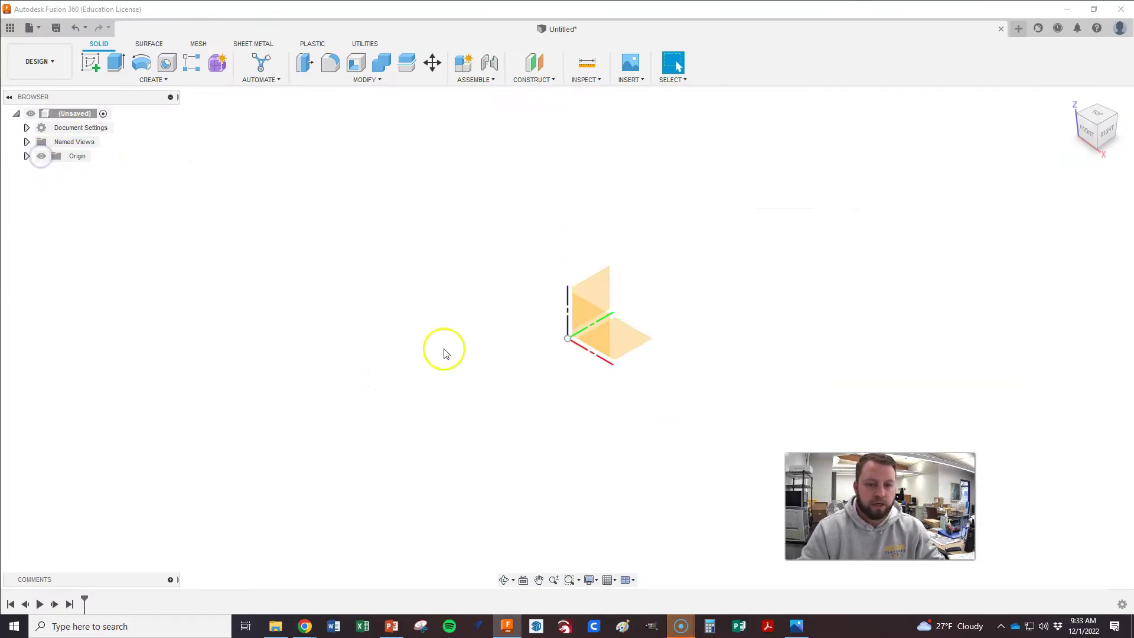
right_click(600, 275)
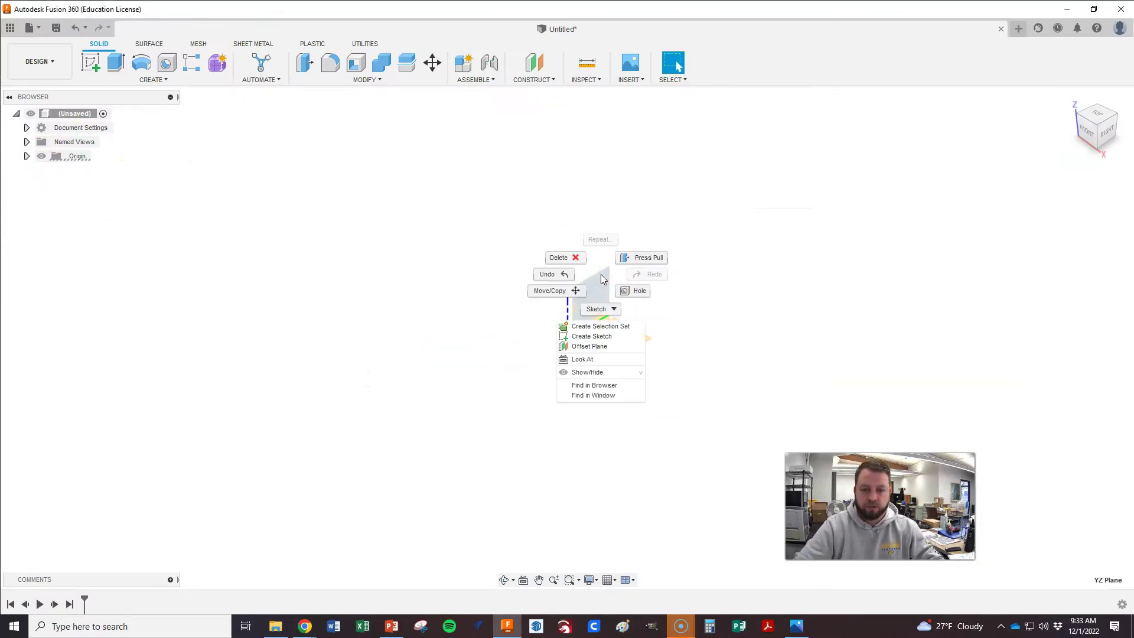
click(591, 336)
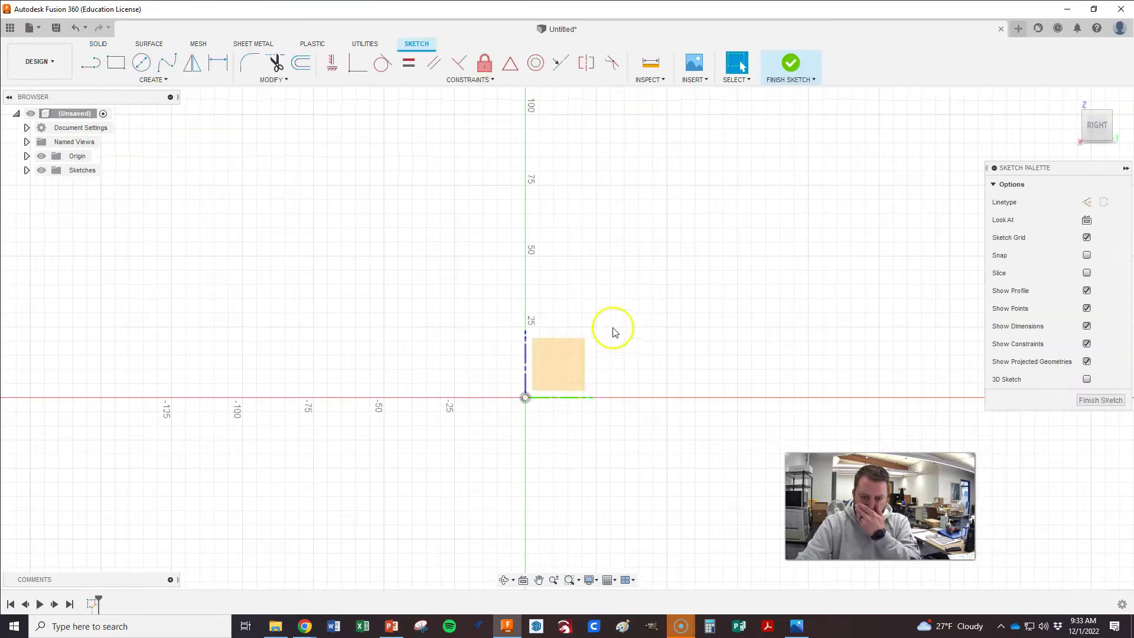
Step: Draw a horizontal construction line across the sketch, passing through the origin
scroll(499, 454, up, 1)
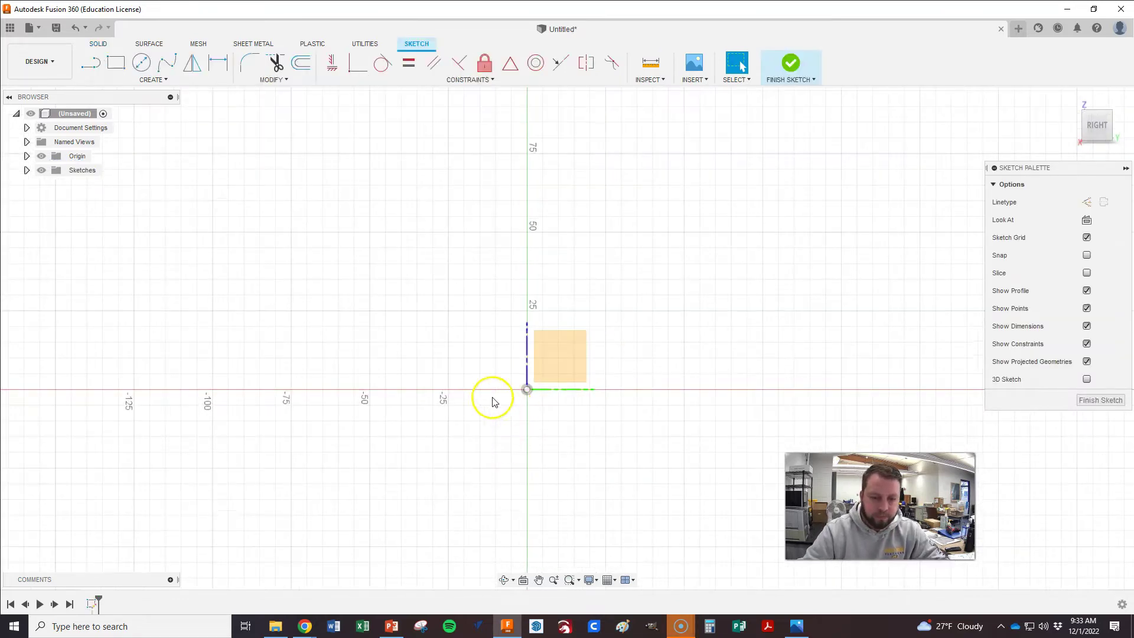
click(91, 62)
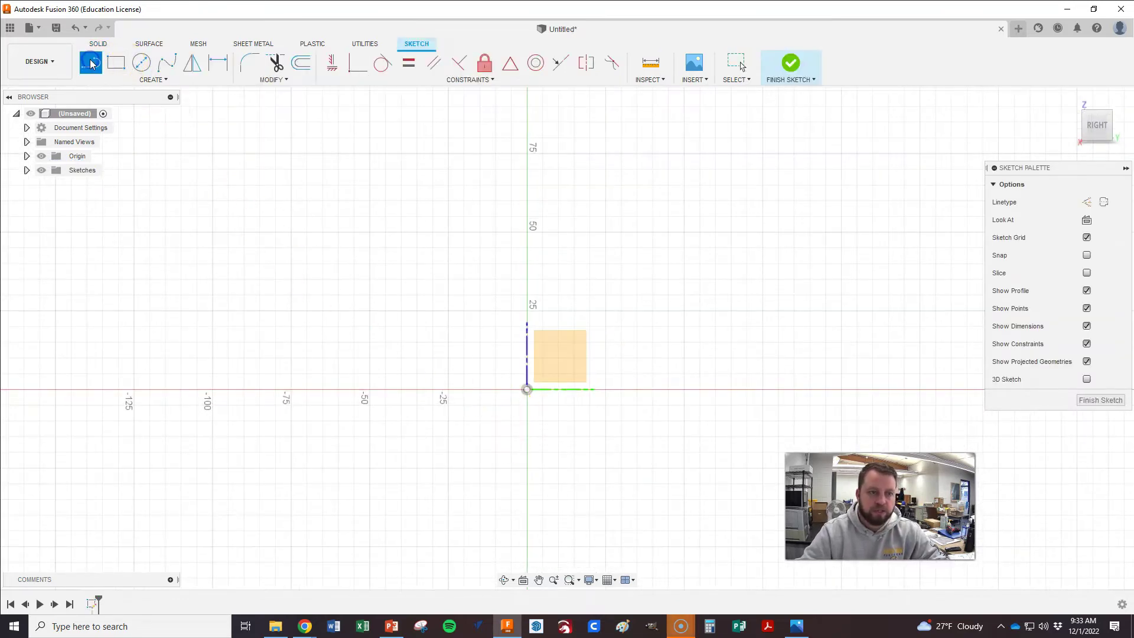
click(1087, 203)
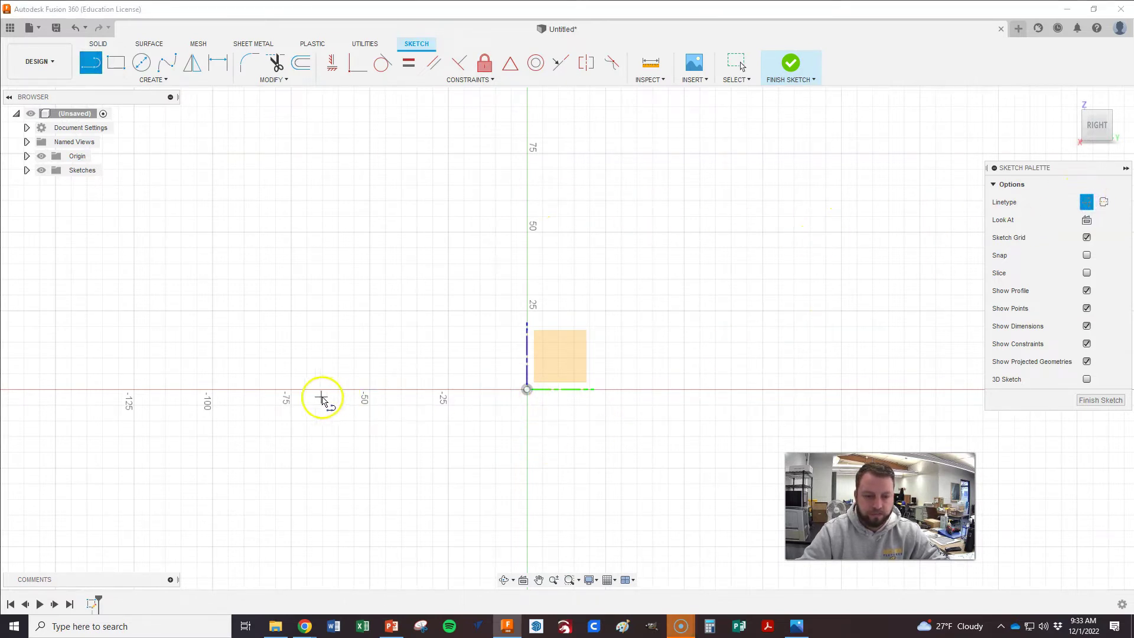
click(313, 390)
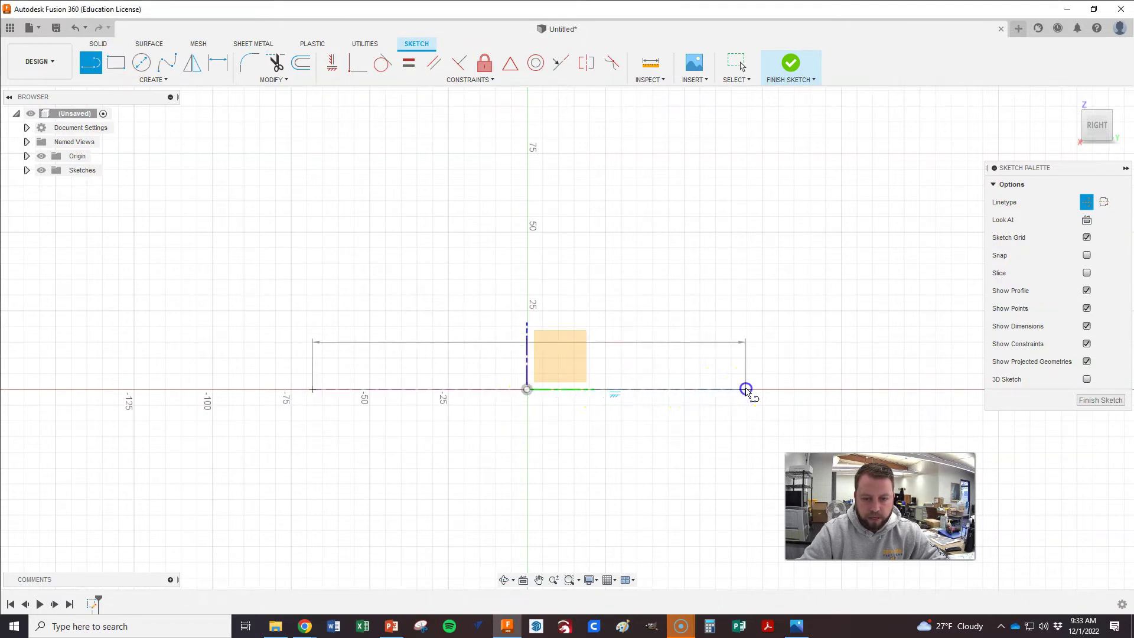
click(745, 389)
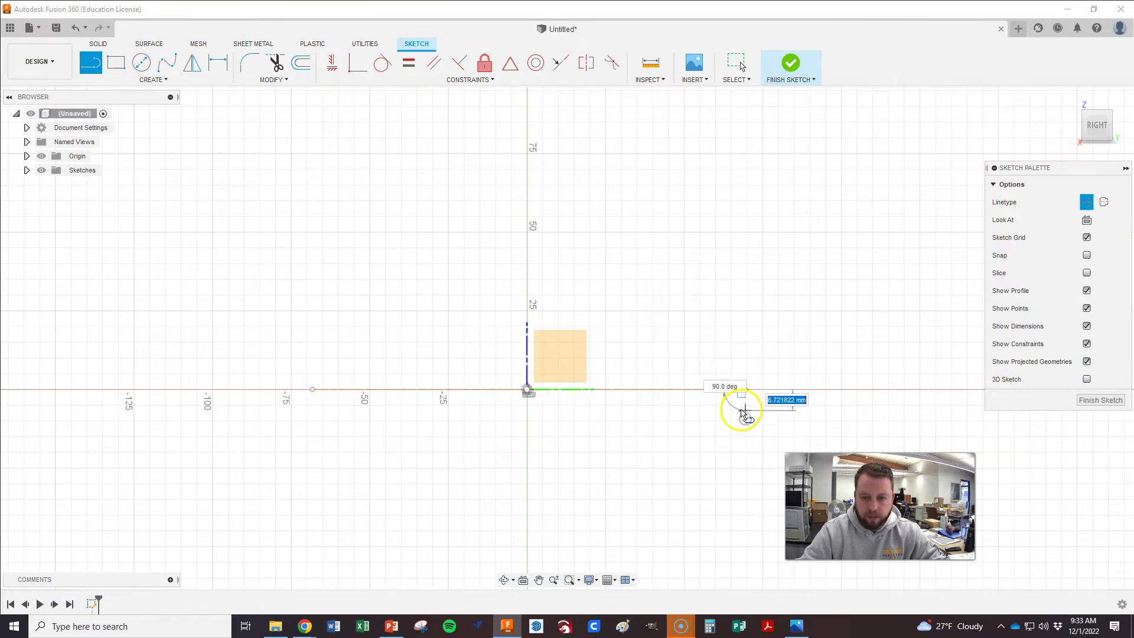
click(745, 419)
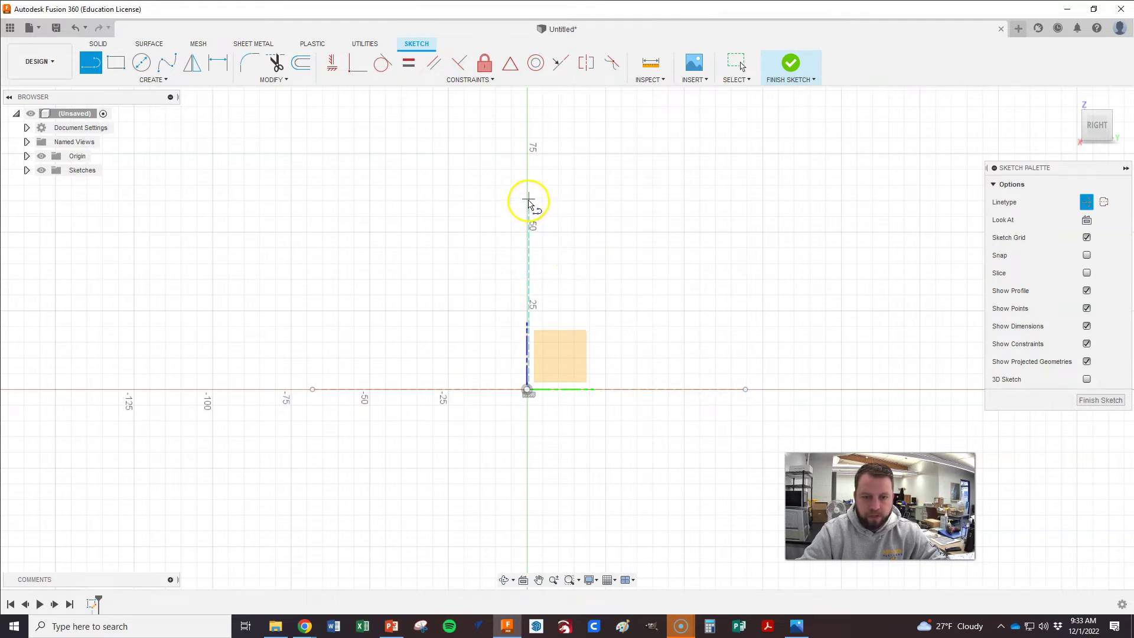
Step: Draw a vertical construction line about 51 mm long through the origin, extending above and below the horizontal centerline
scroll(531, 355, up, 2)
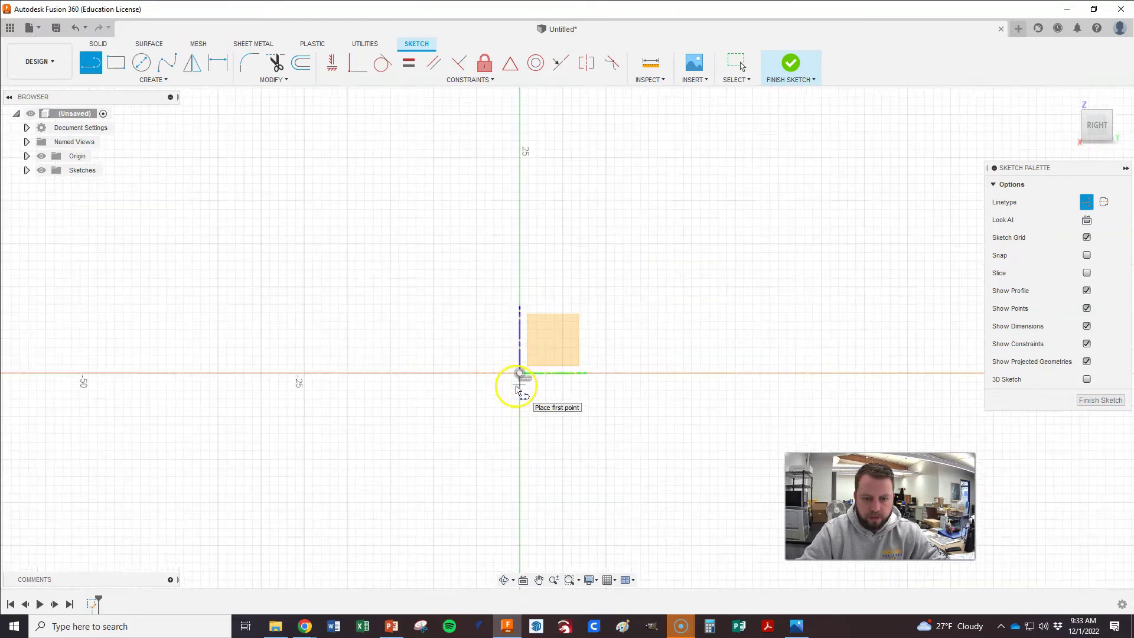
mouse_move(521, 373)
middle_down()
mouse_move(554, 319)
mouse_move(544, 305)
middle_up()
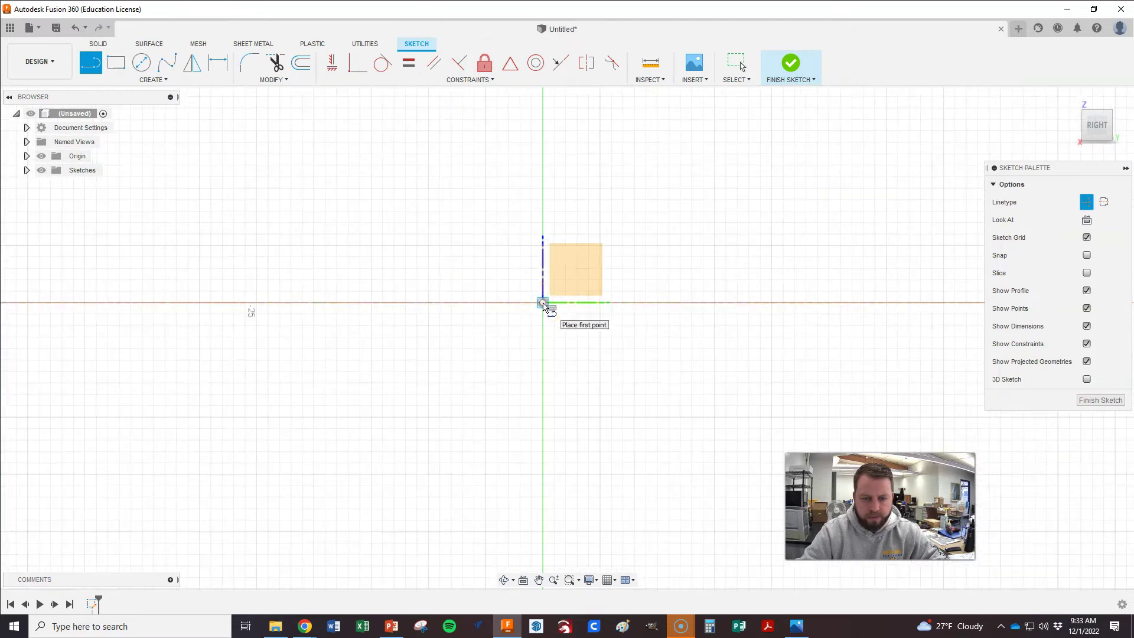
click(539, 186)
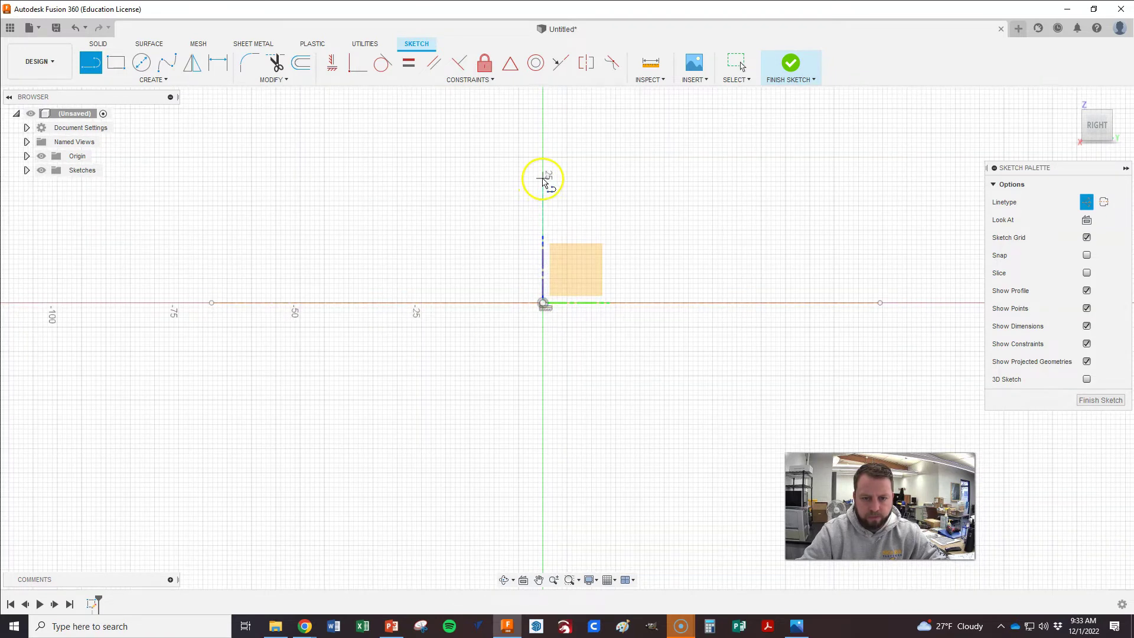
click(543, 179)
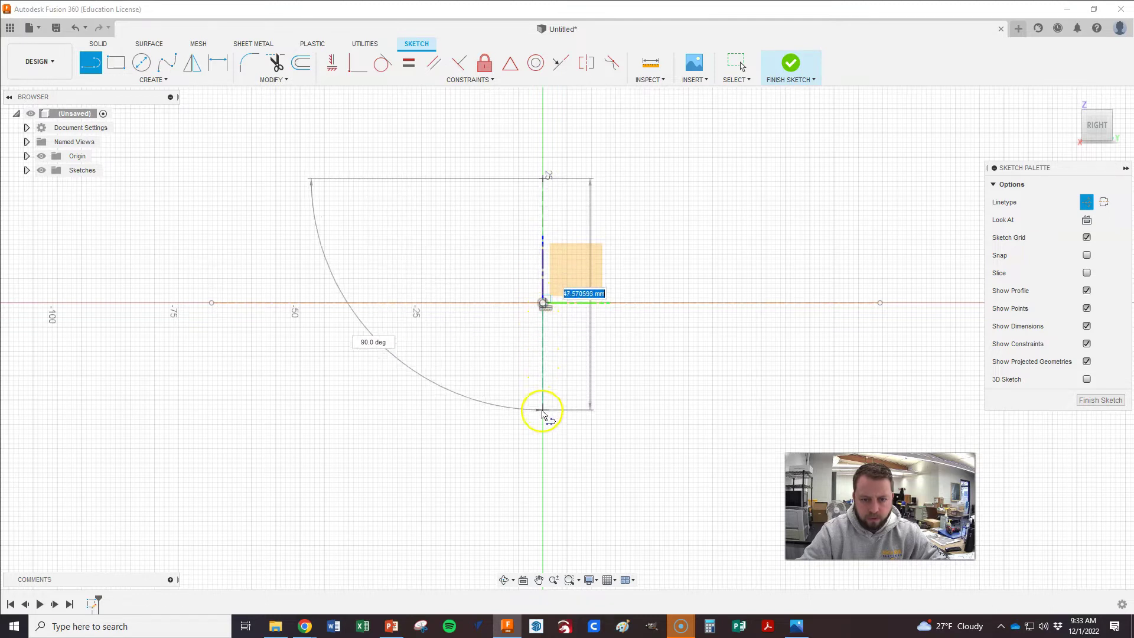
click(542, 425)
scroll(551, 336, up, 5)
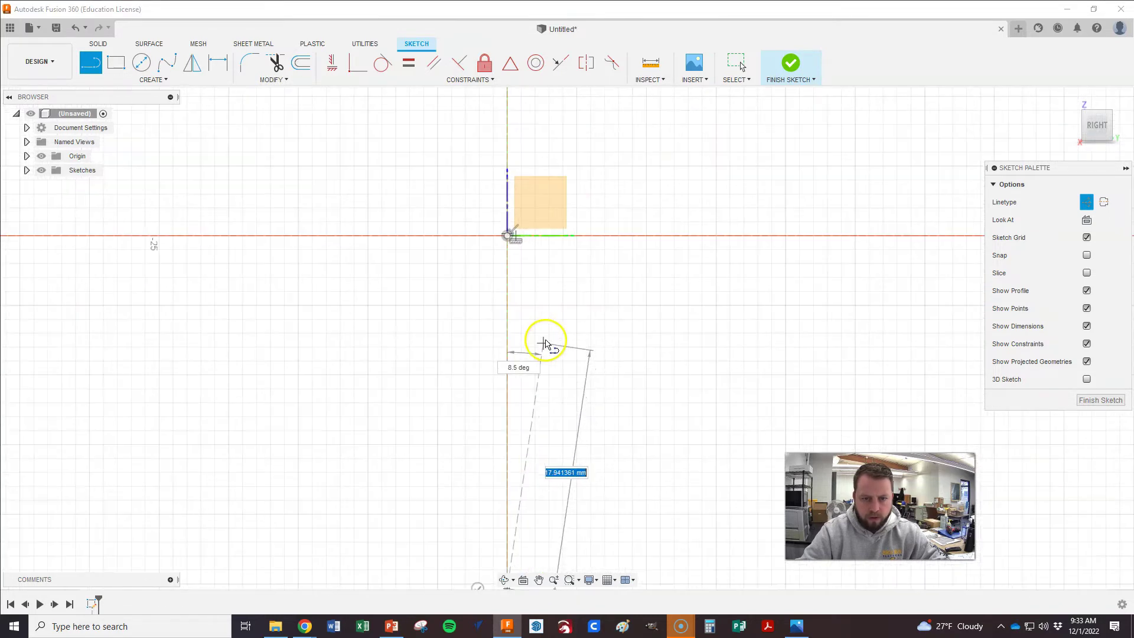
key(Escape)
Step: Apply Coincident constraints to tie the vertical and horizontal construction lines to the sketch origin
scroll(524, 292, down, 3)
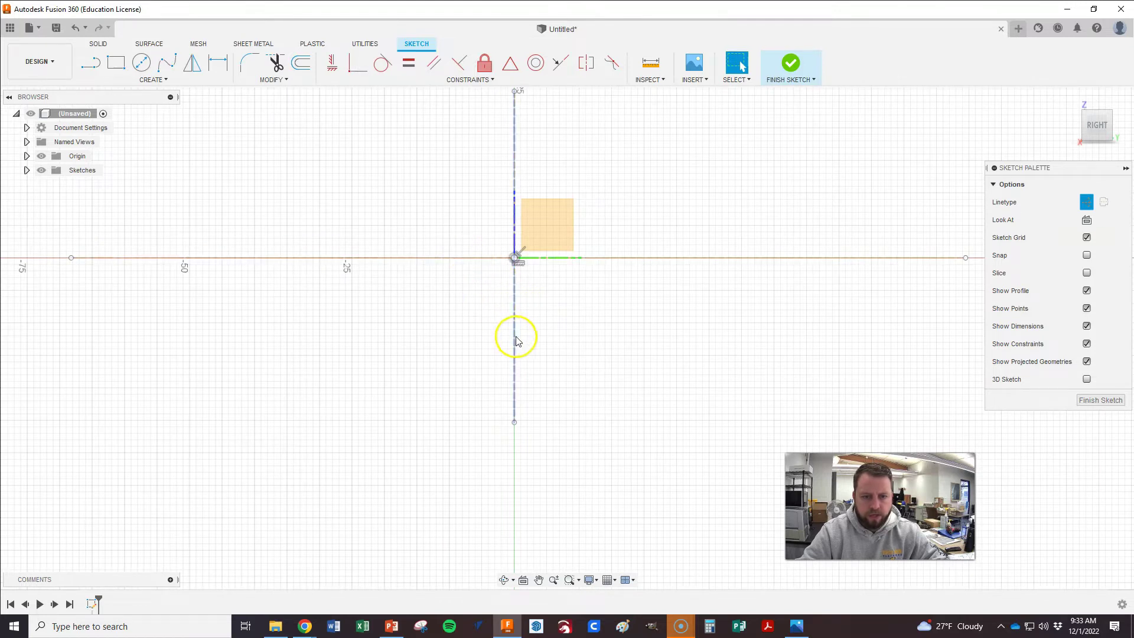
scroll(516, 342, down, 2)
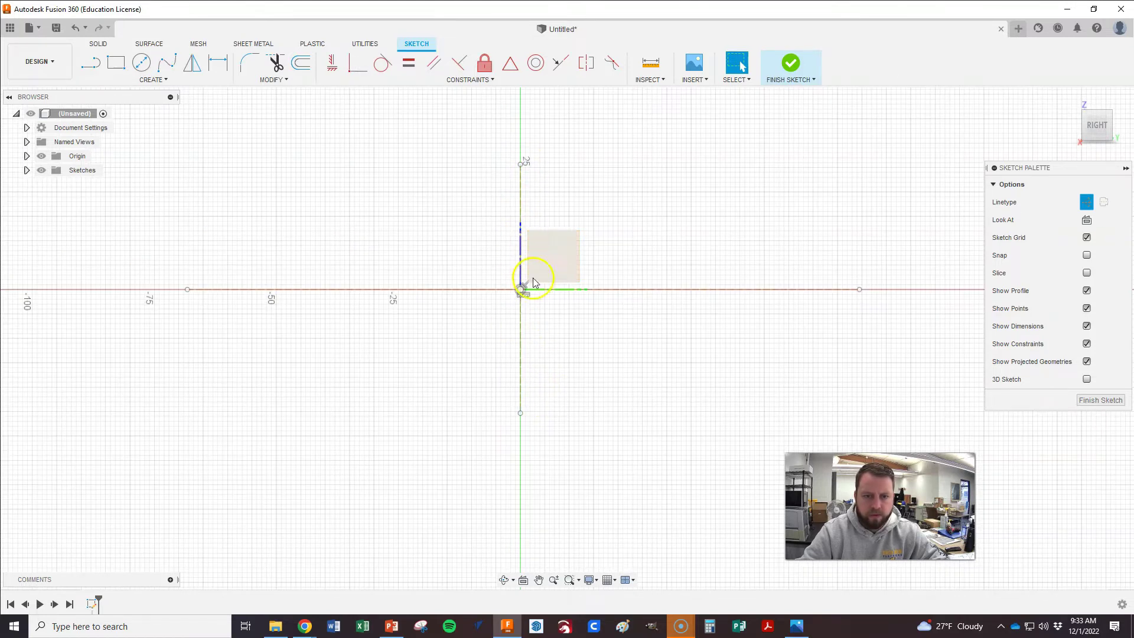
scroll(522, 292, up, 2)
scroll(522, 292, up, 3)
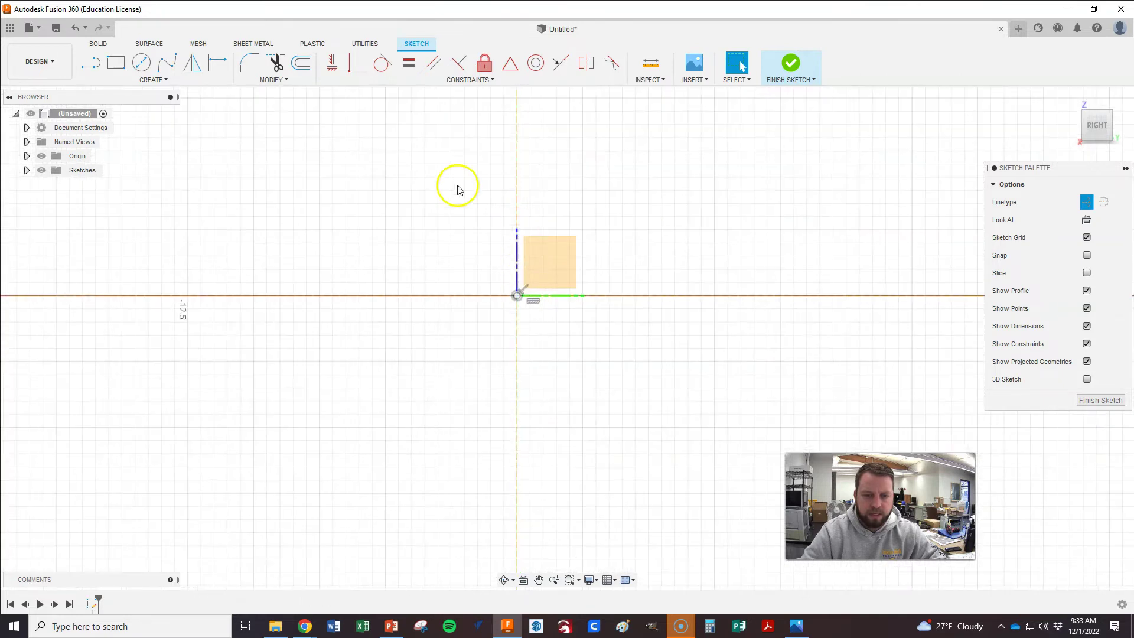
click(350, 68)
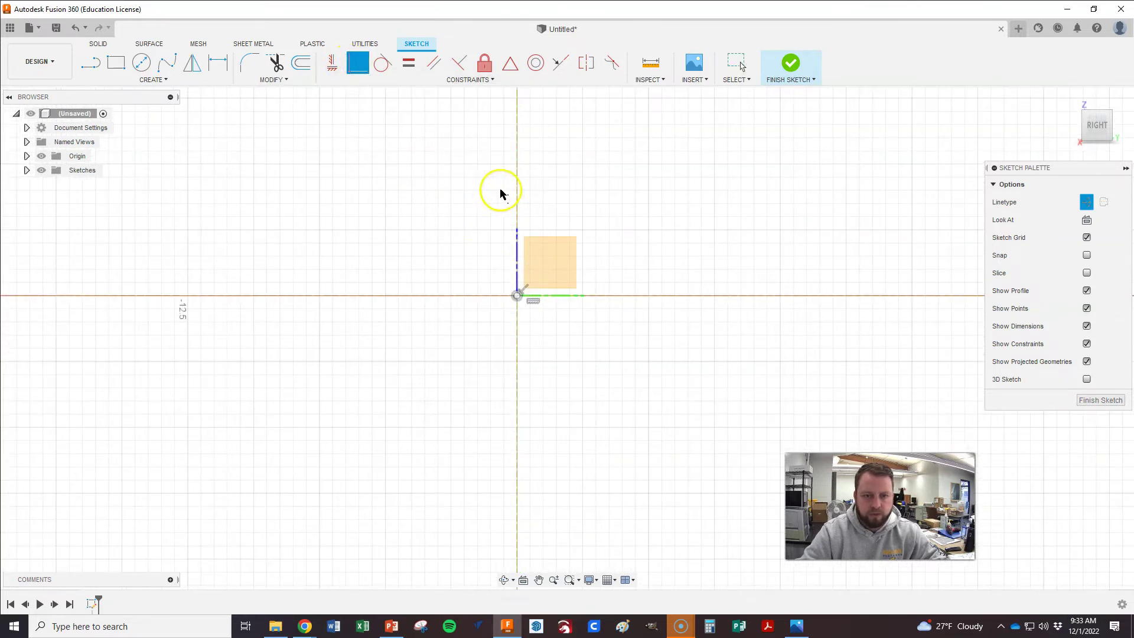
click(516, 192)
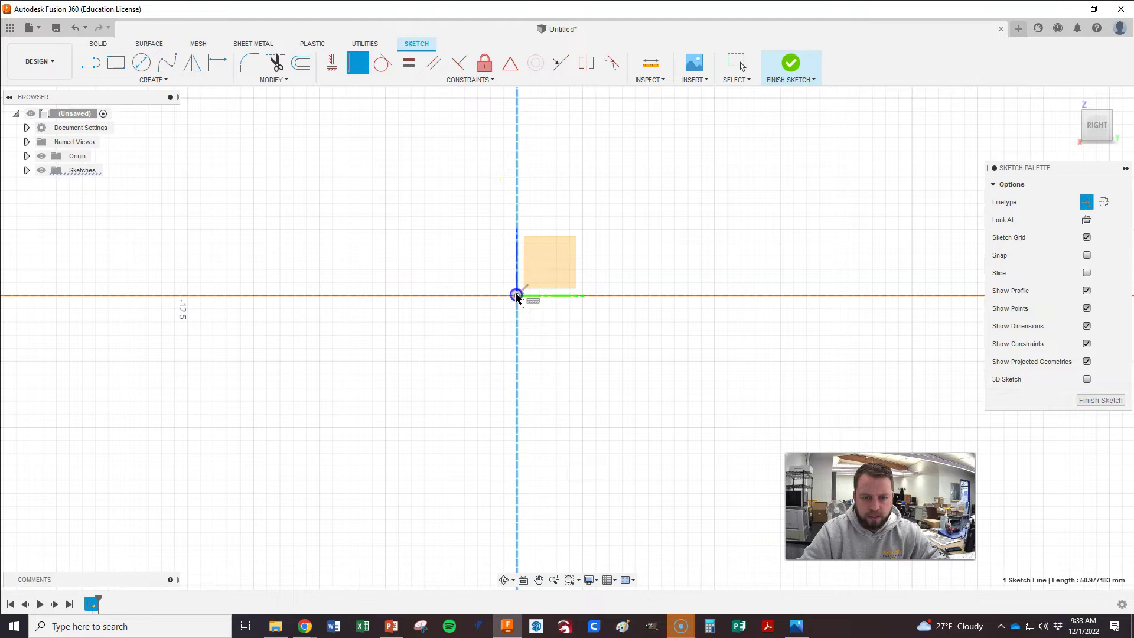
click(615, 297)
click(516, 297)
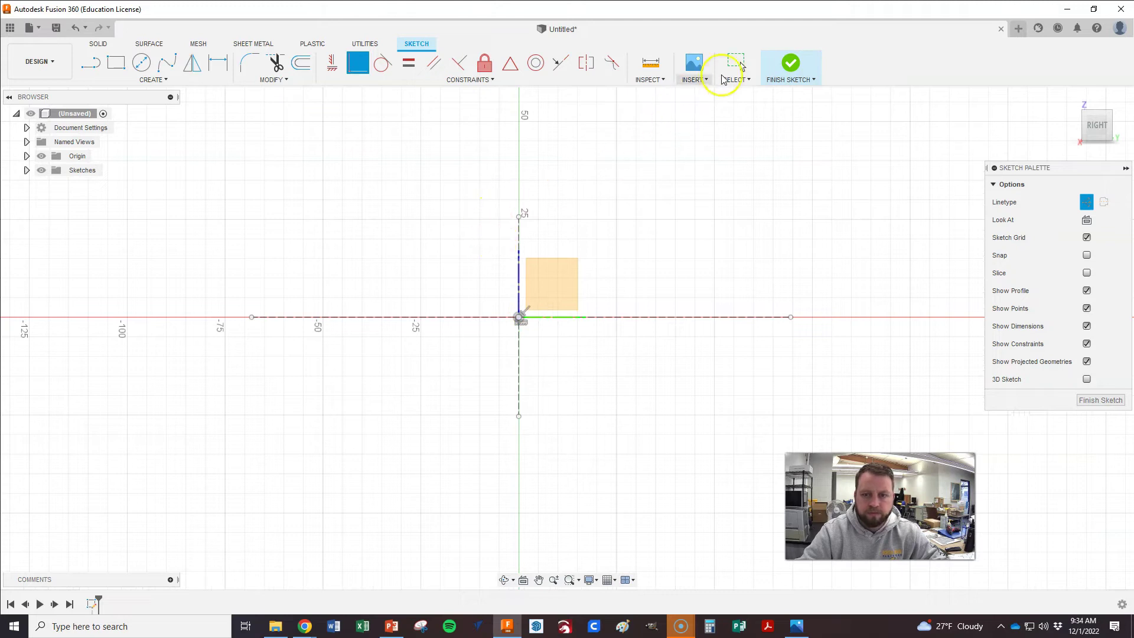
click(734, 63)
Step: Following the pulley section drawing, start the profile with solid lines along the vertical centerline above the origin and across the rim's top edge
scroll(567, 352, up, 1)
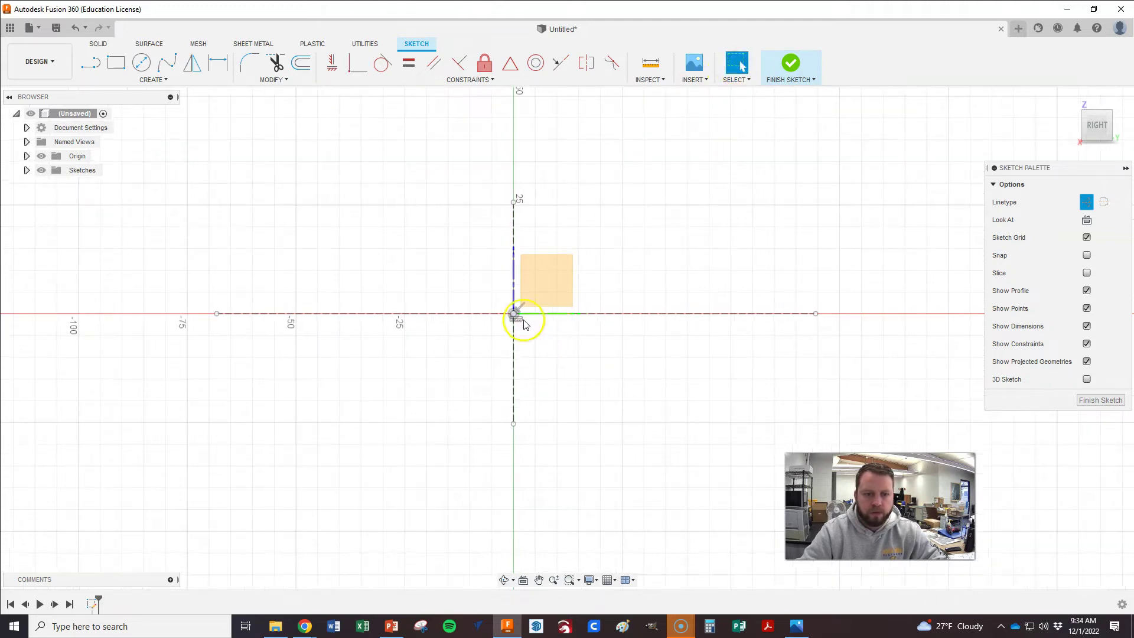
key(alt+Tab)
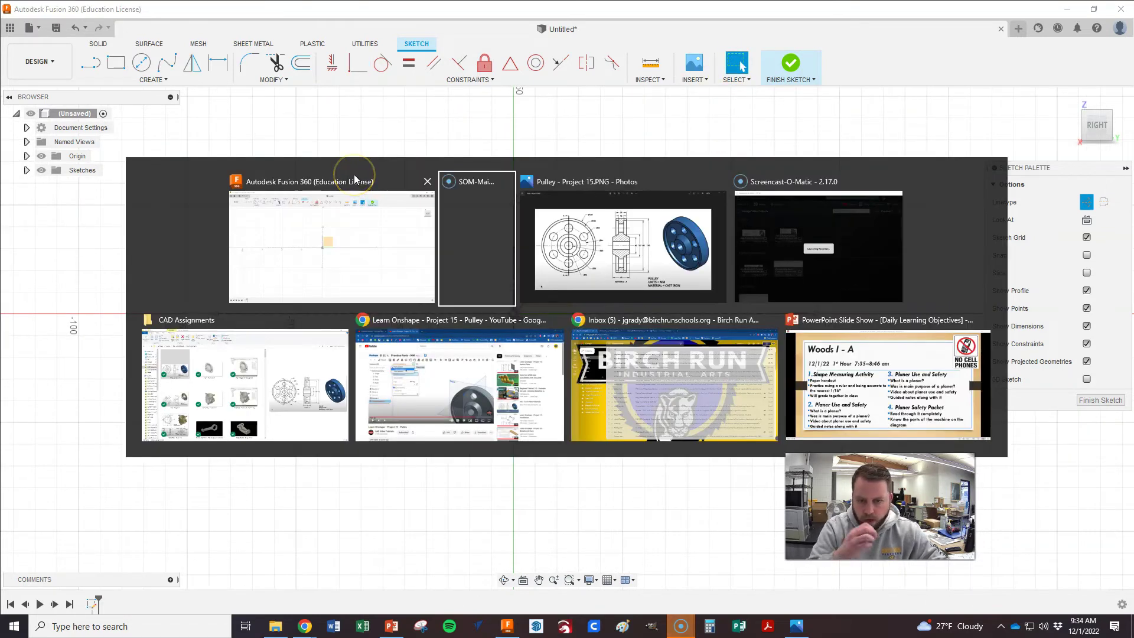
key(alt+Tab)
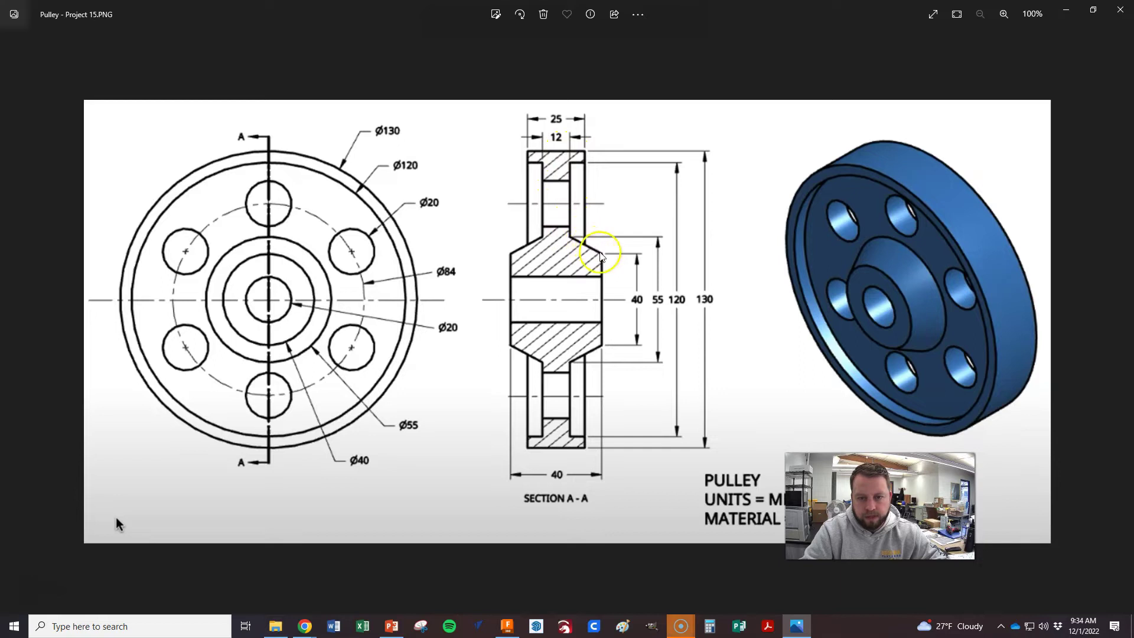
key(alt+Tab)
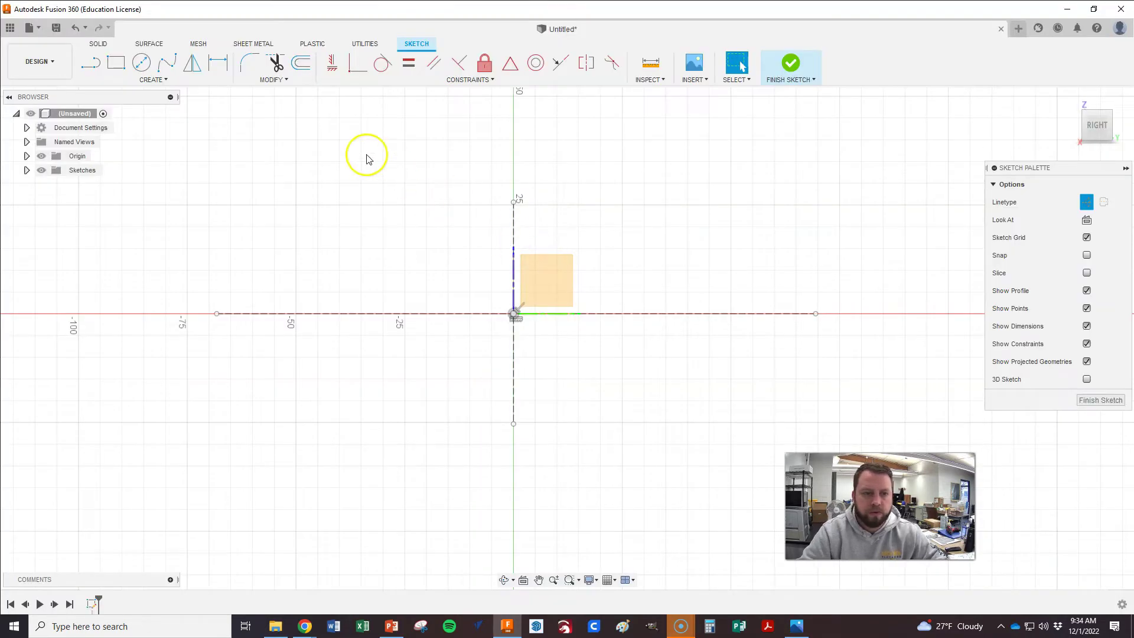
click(91, 62)
click(1086, 202)
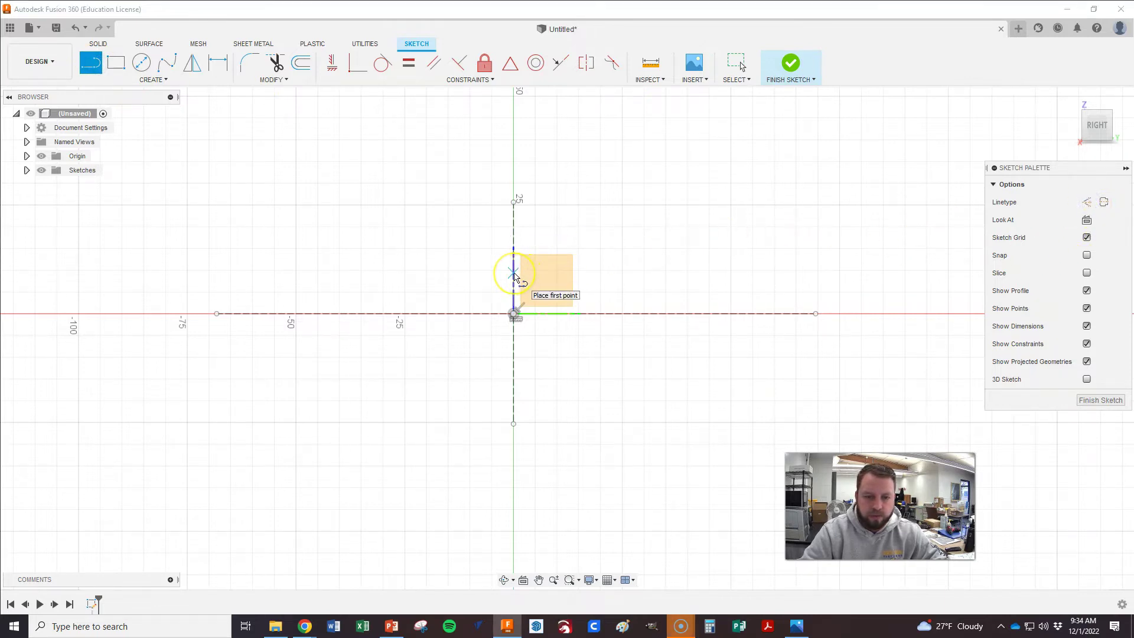
click(513, 272)
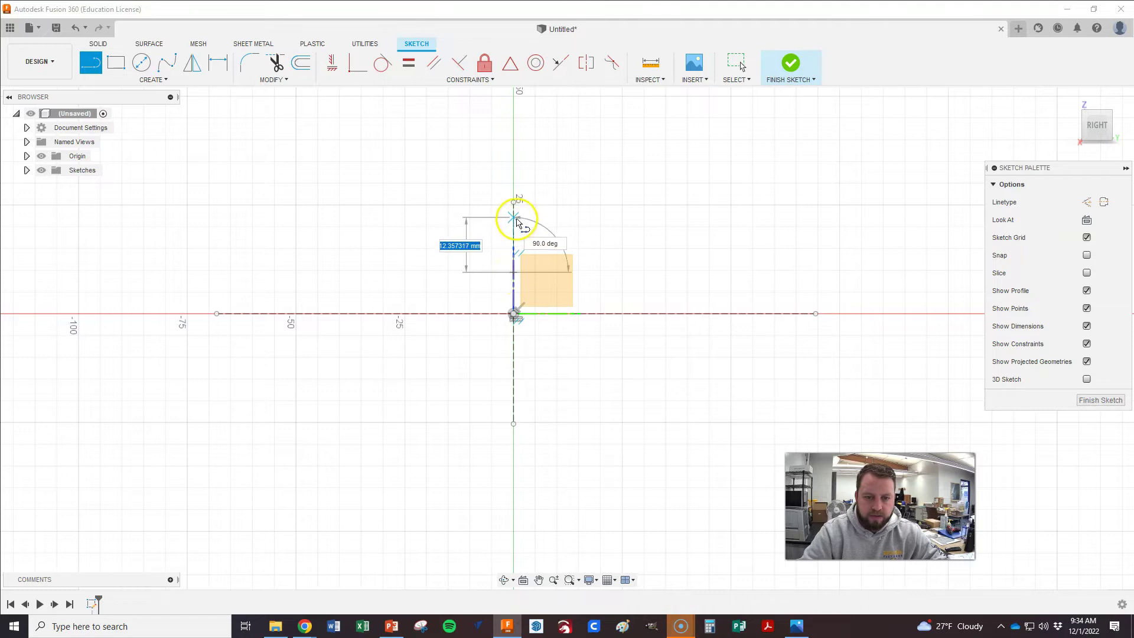
click(513, 173)
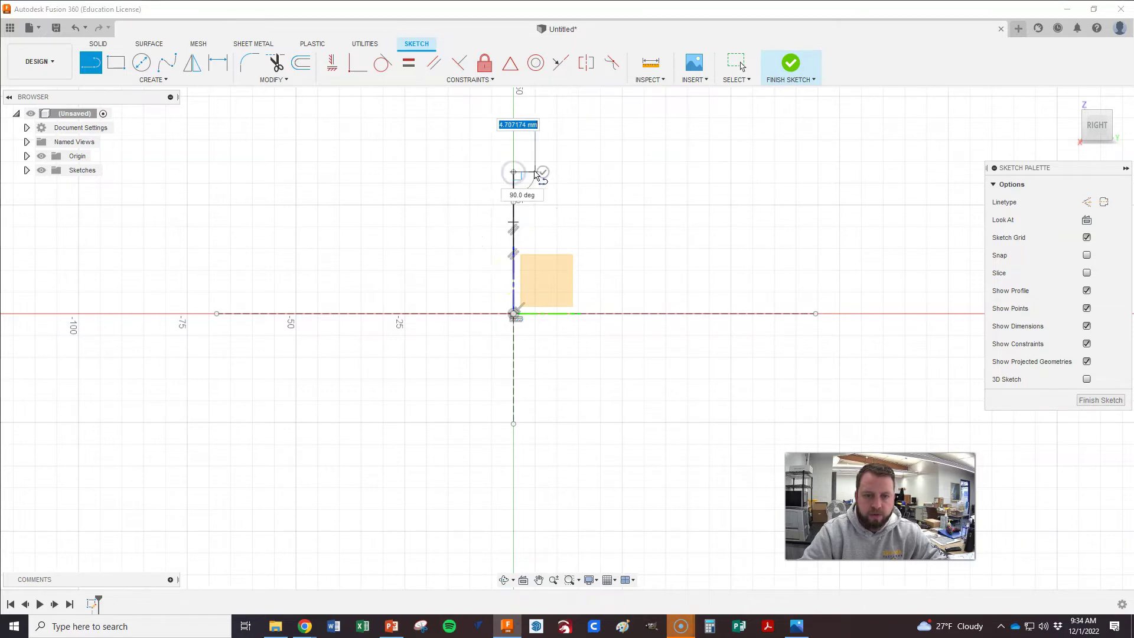
click(560, 172)
Step: Continue the profile through the rim step, web, hub taper and hub end face, closing it with a line back to the starting point
key(alt+Tab)
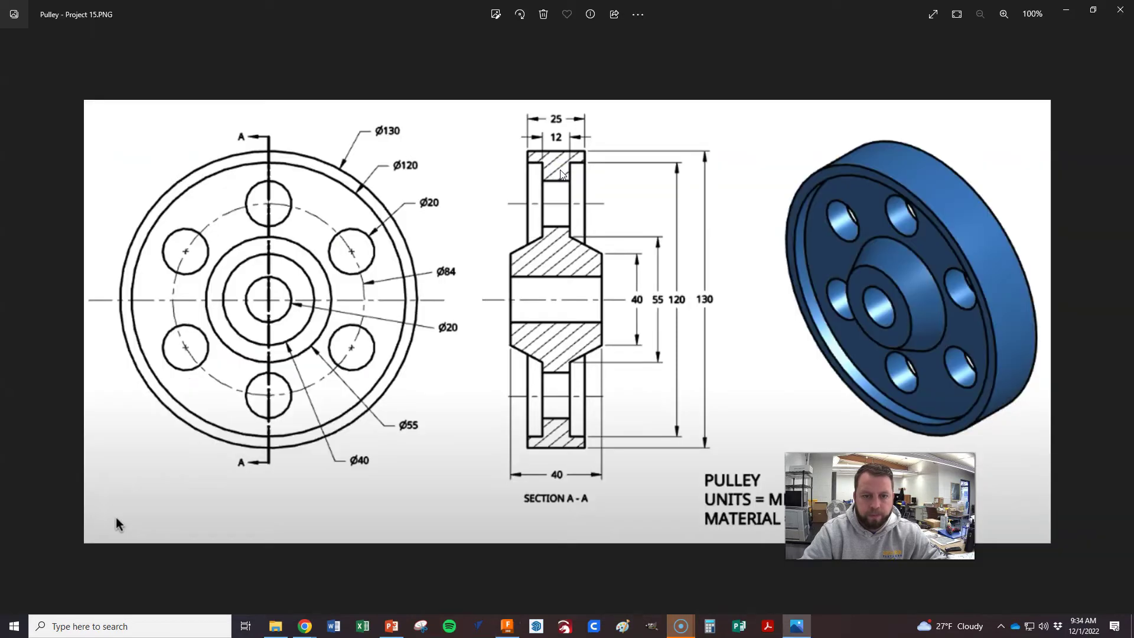
key(alt+Tab)
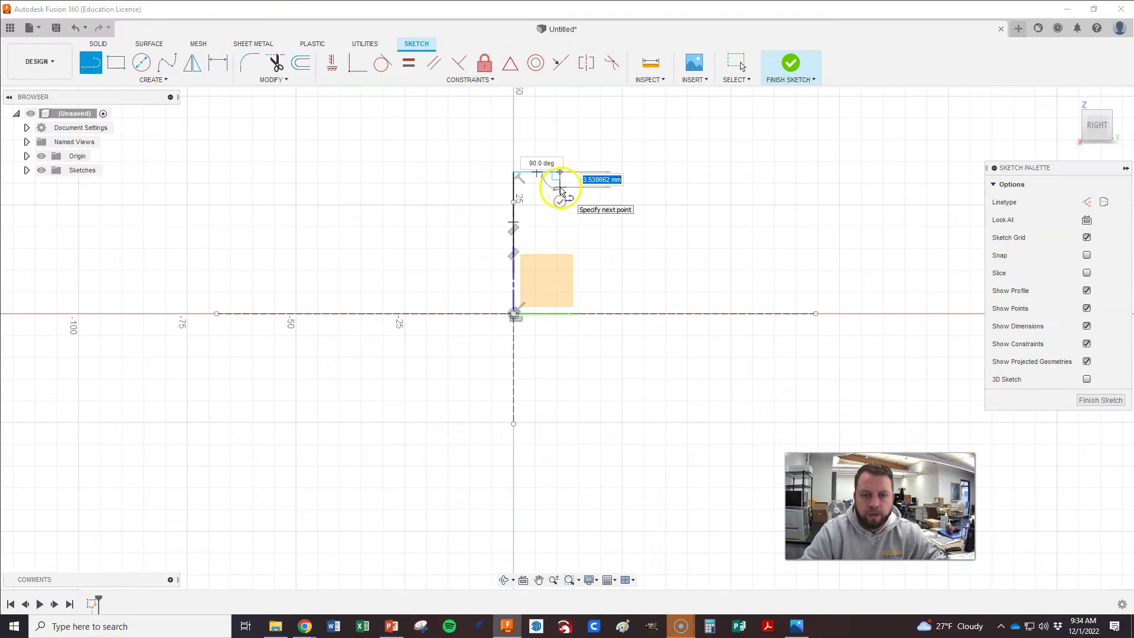
key(alt+Tab)
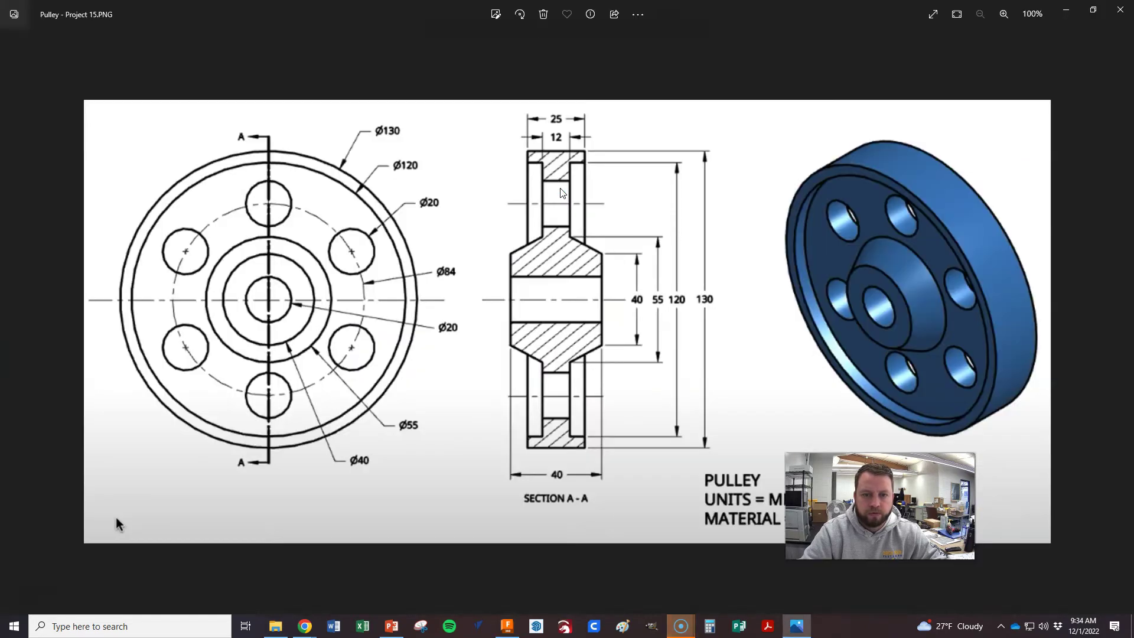
key(alt+Tab)
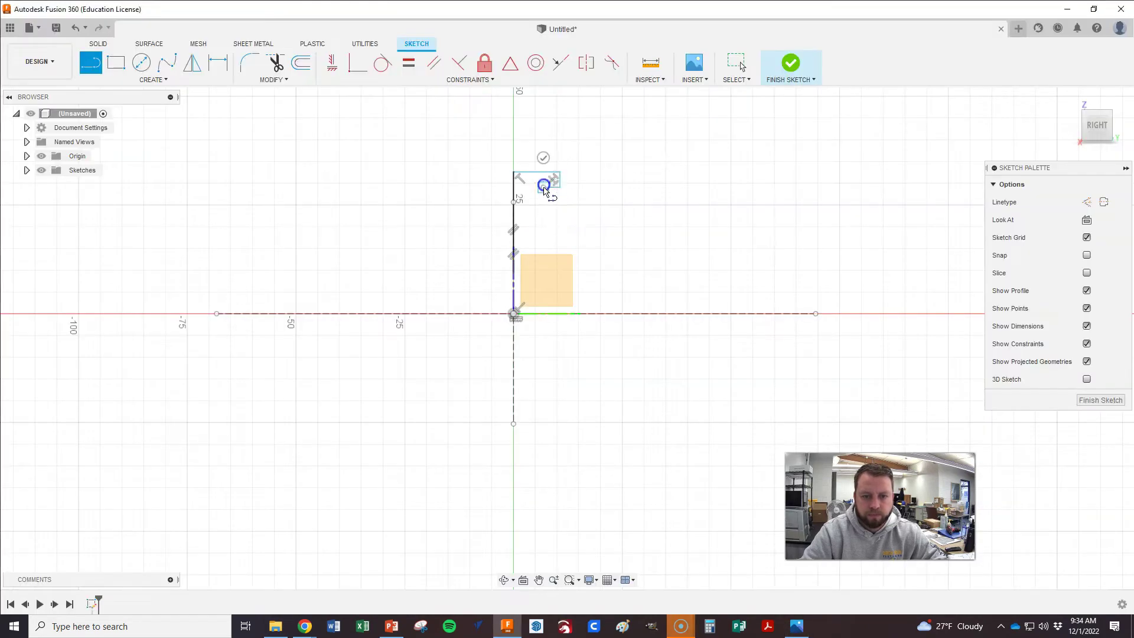
mouse_move(543, 261)
mouse_down()
mouse_move(595, 291)
mouse_move(587, 306)
mouse_move(595, 299)
mouse_move(519, 308)
mouse_move(513, 274)
mouse_up()
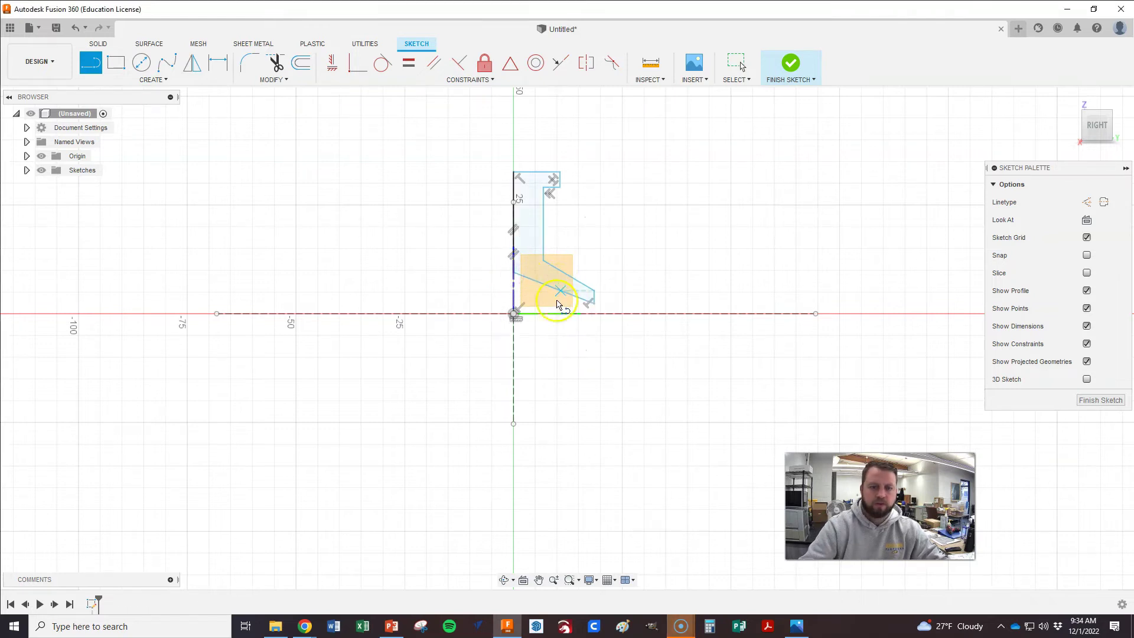
scroll(561, 311, up, 1)
scroll(542, 333, down, 1)
scroll(582, 228, up, 2)
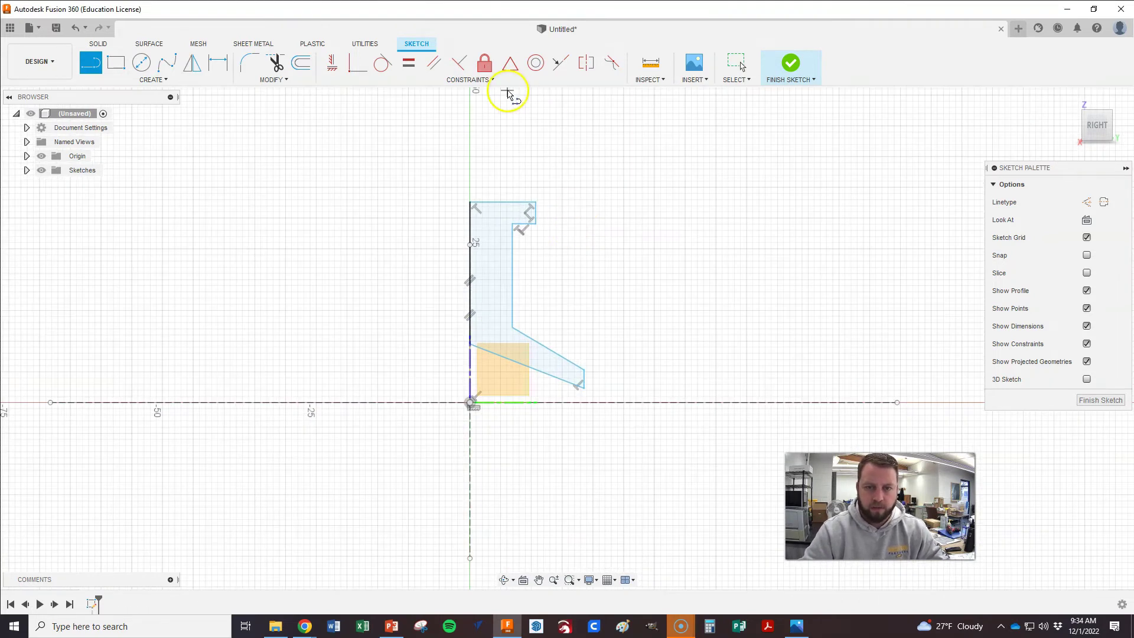
click(736, 62)
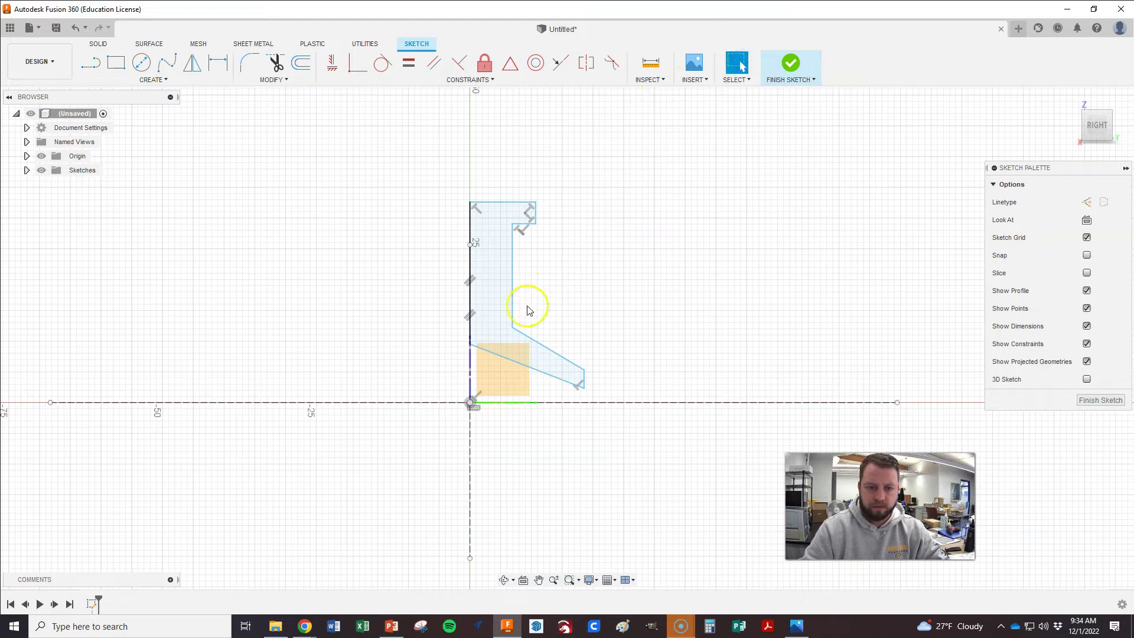
Step: Reshape the hub portion of the profile by moving the taper's two corners and the hub end face's lower corner upward
drag(512, 332, 511, 302)
drag(585, 372, 577, 328)
mouse_move(579, 379)
mouse_down()
mouse_move(578, 389)
mouse_move(578, 357)
mouse_up()
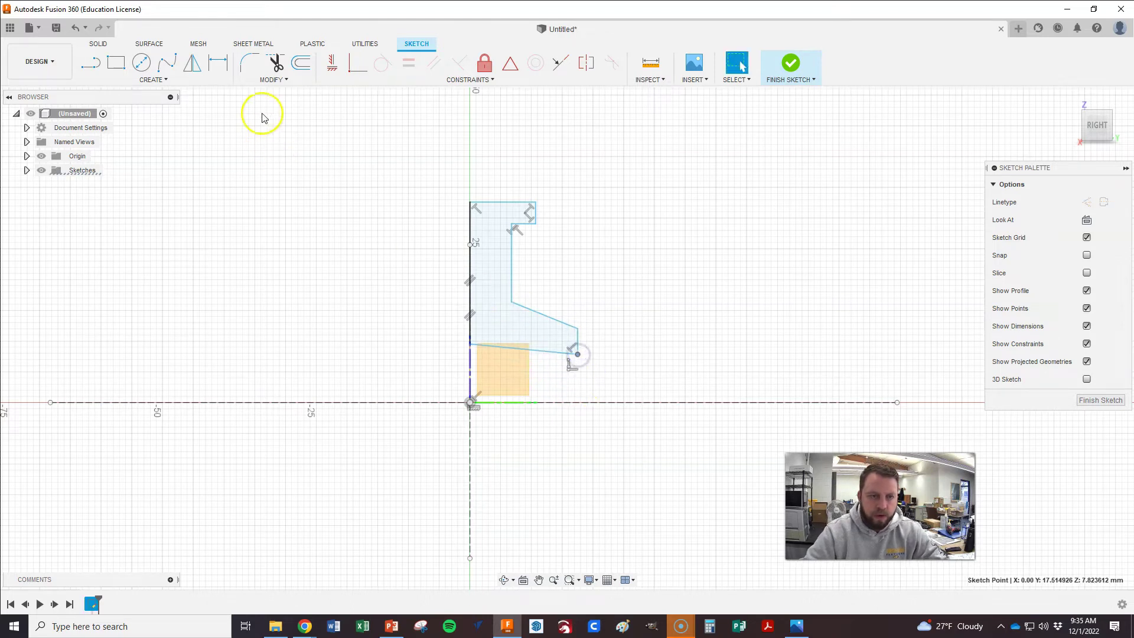
Step: Apply a Horizontal/Vertical constraint to level the slanted bore line along the bottom of the profile
click(332, 70)
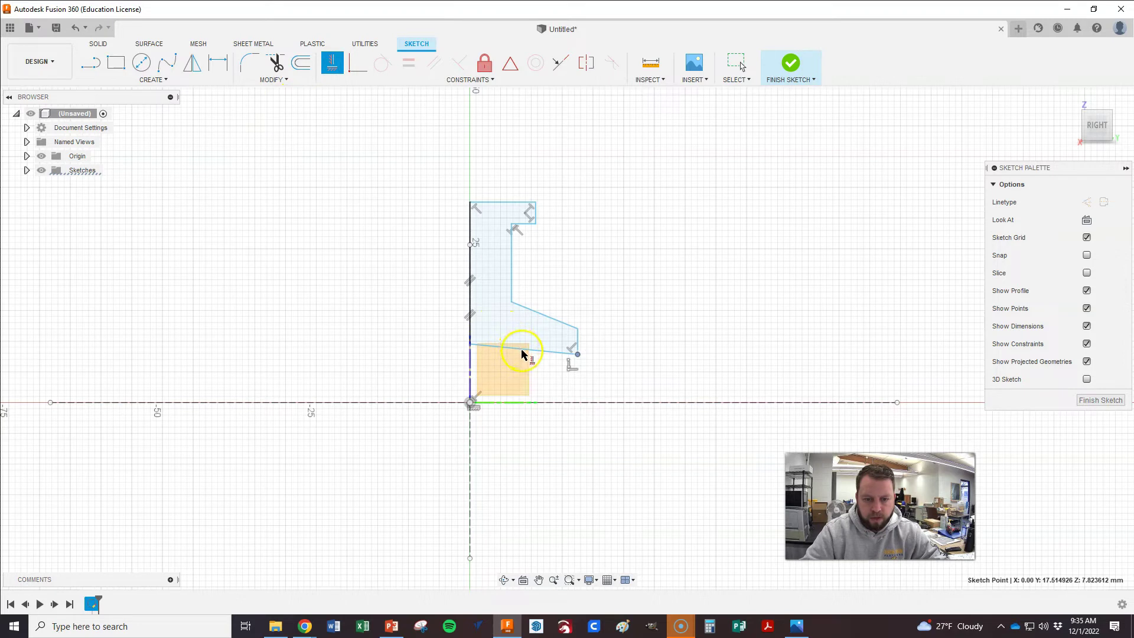
key(Escape)
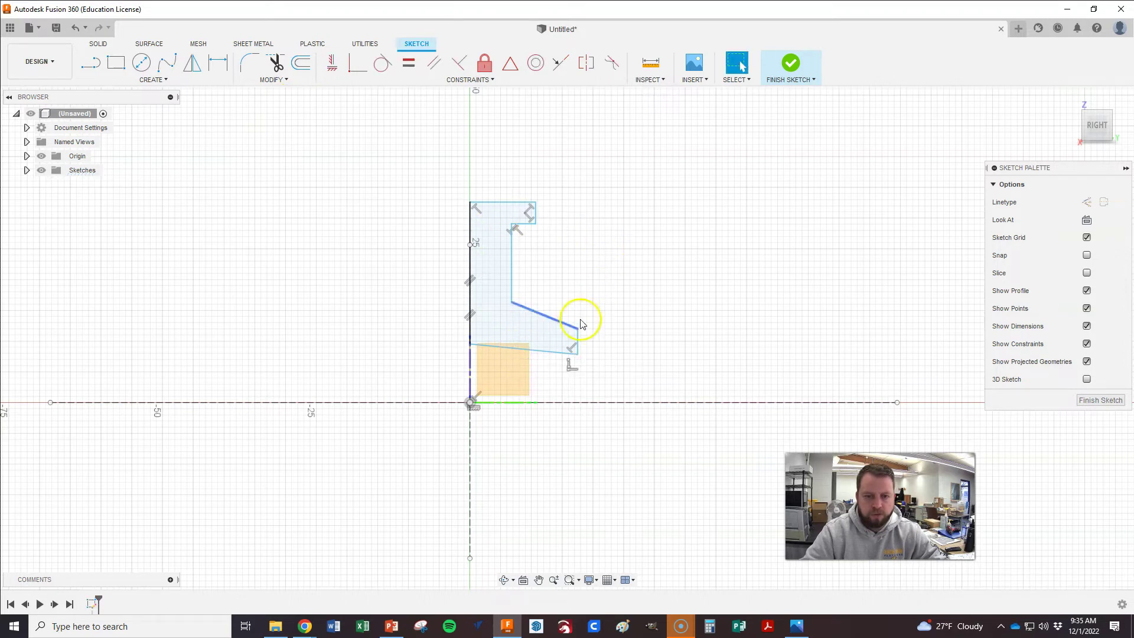
click(332, 62)
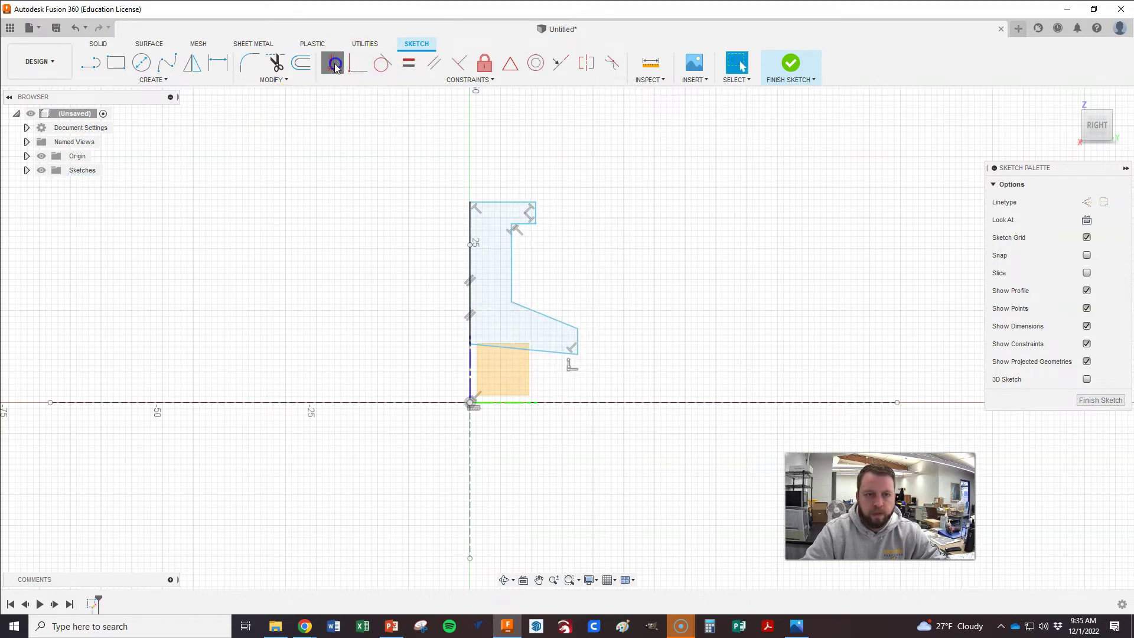
click(534, 352)
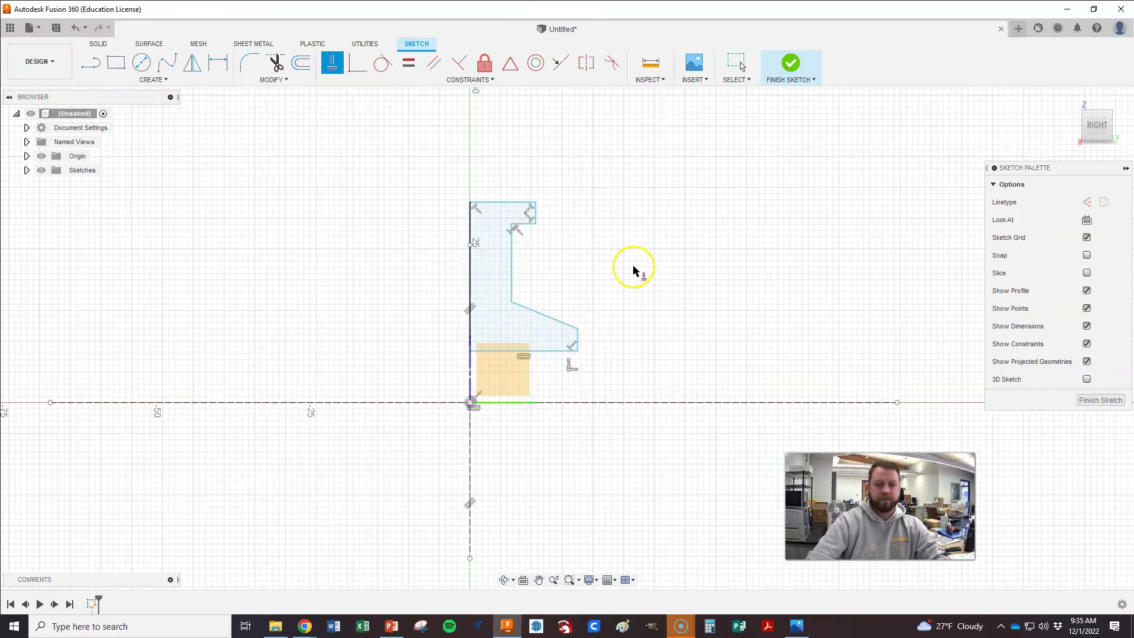
Step: Using the pulley drawing's bore size, add a 20 mm diameter dimension between the horizontal centerline and the profile's bottom line
key(alt+Tab)
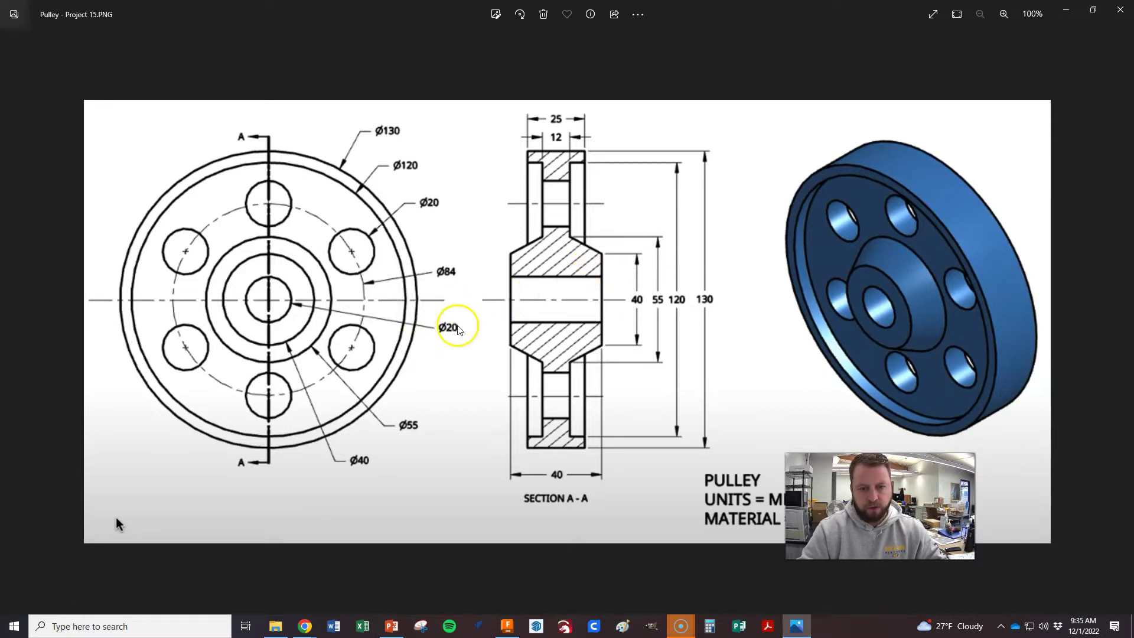
key(alt+Tab)
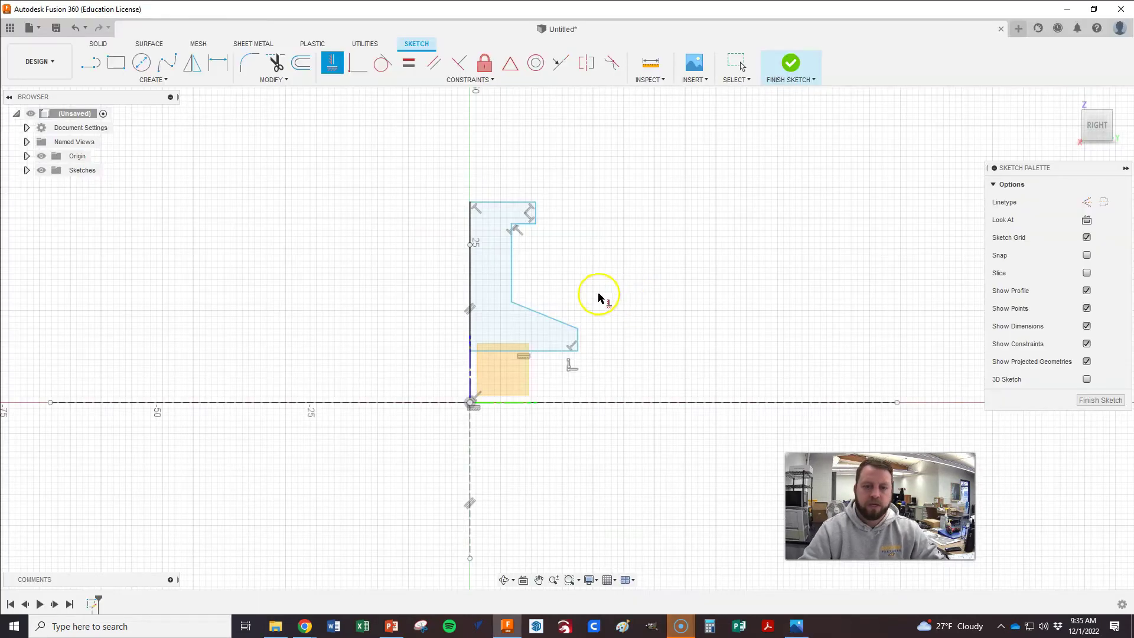
click(218, 62)
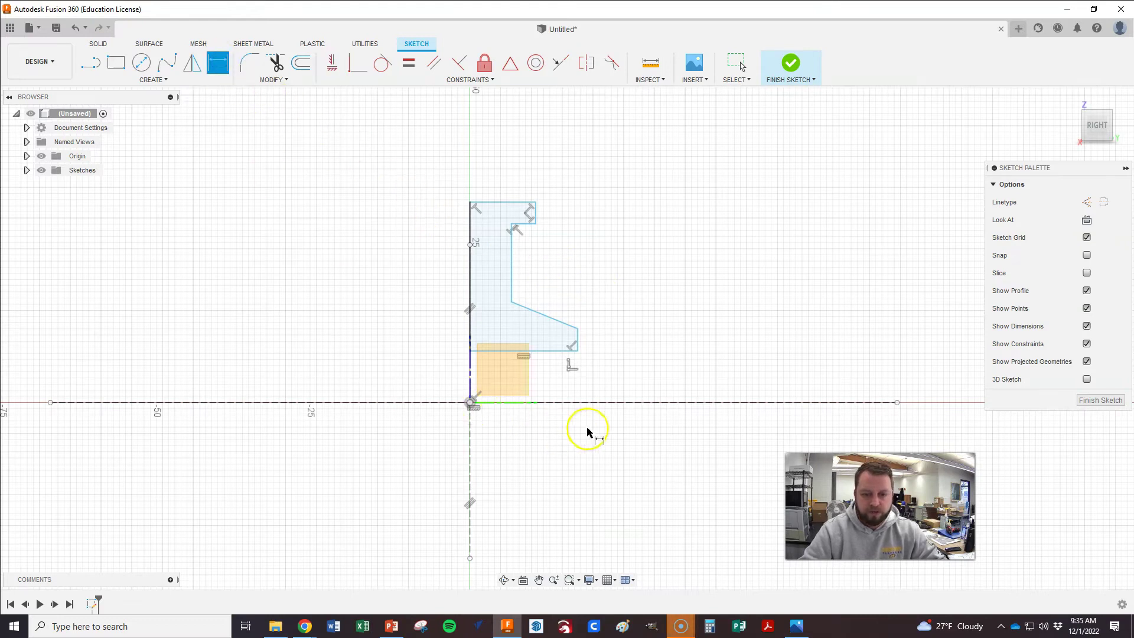
click(588, 402)
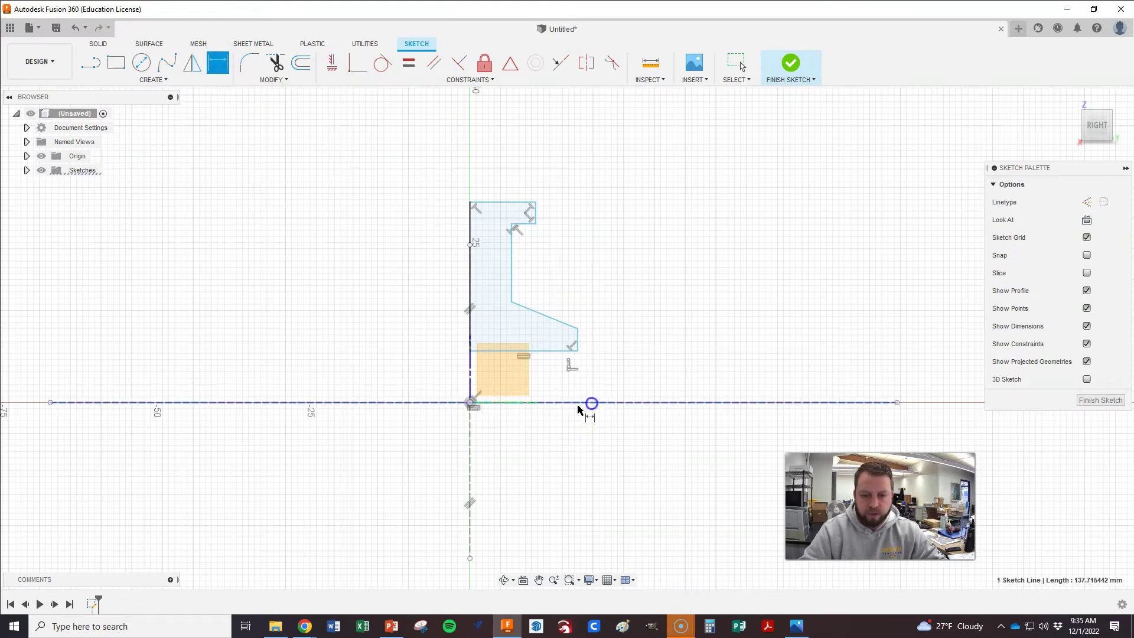
click(548, 352)
right_click(545, 380)
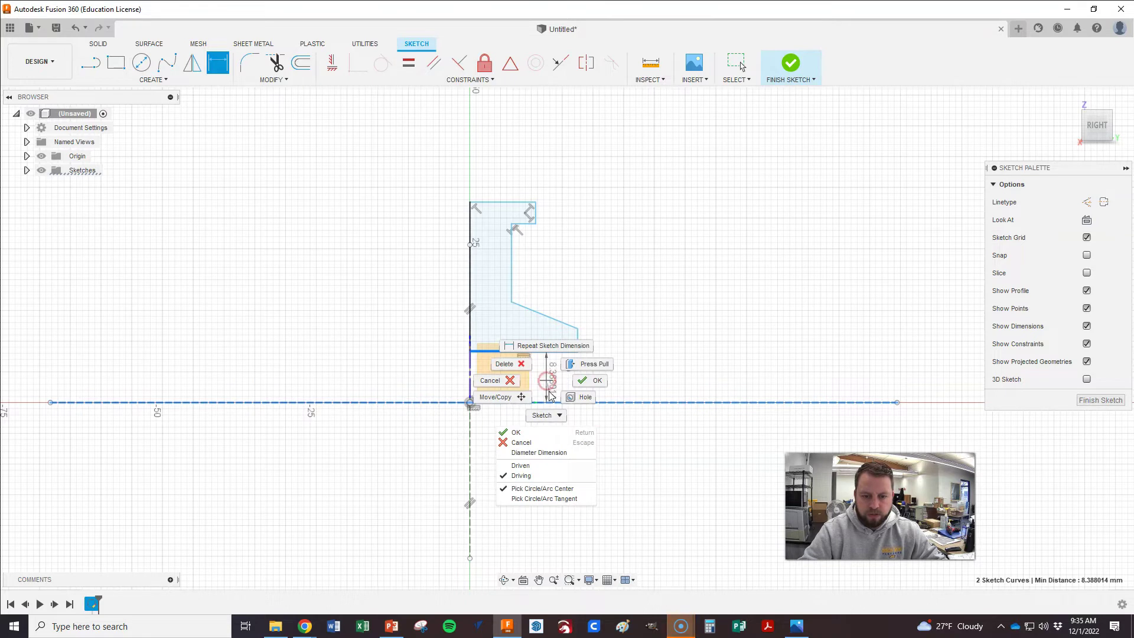
click(548, 455)
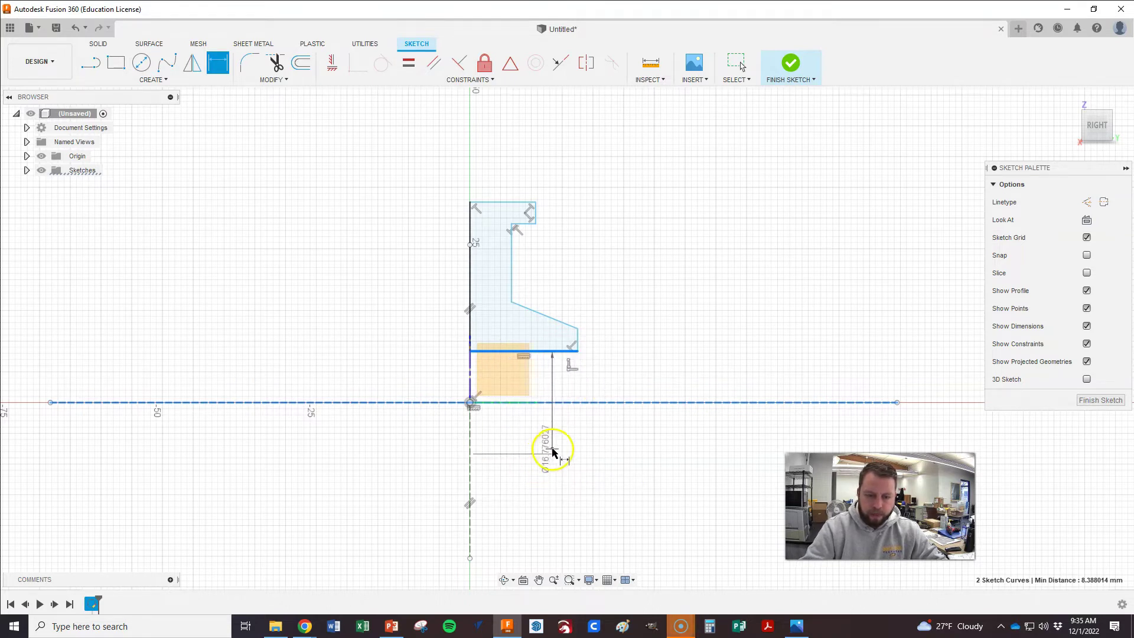
click(548, 450)
text(20)
key(Return)
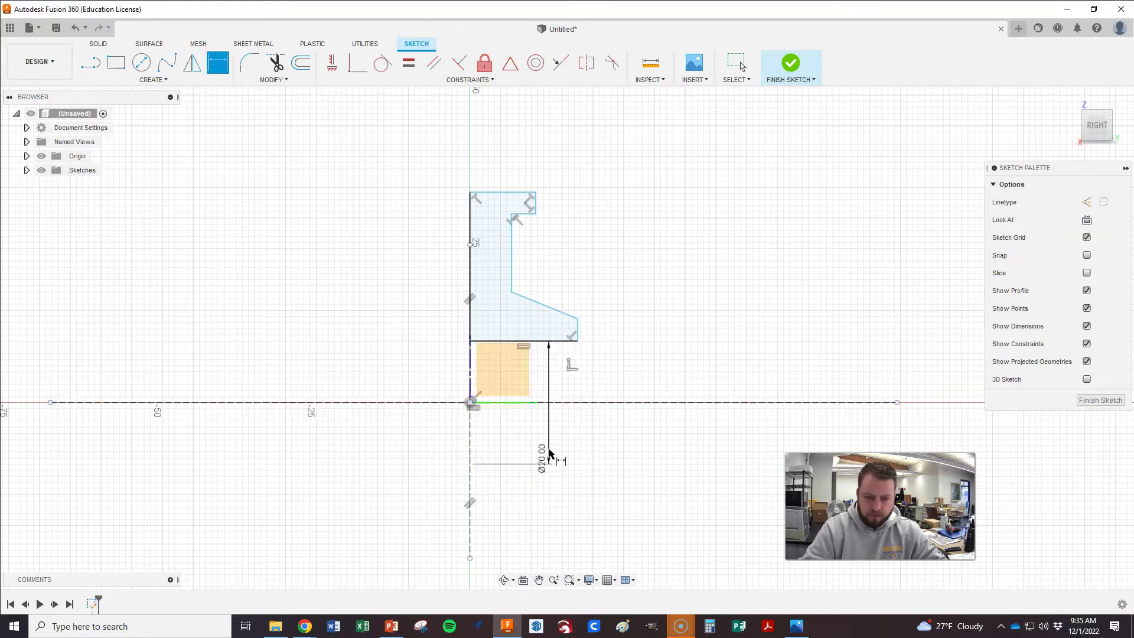
Step: Per the pulley drawing, add a 40 mm diameter dimension from the horizontal centerline to the upper corner of the hub end face
key(alt+Tab)
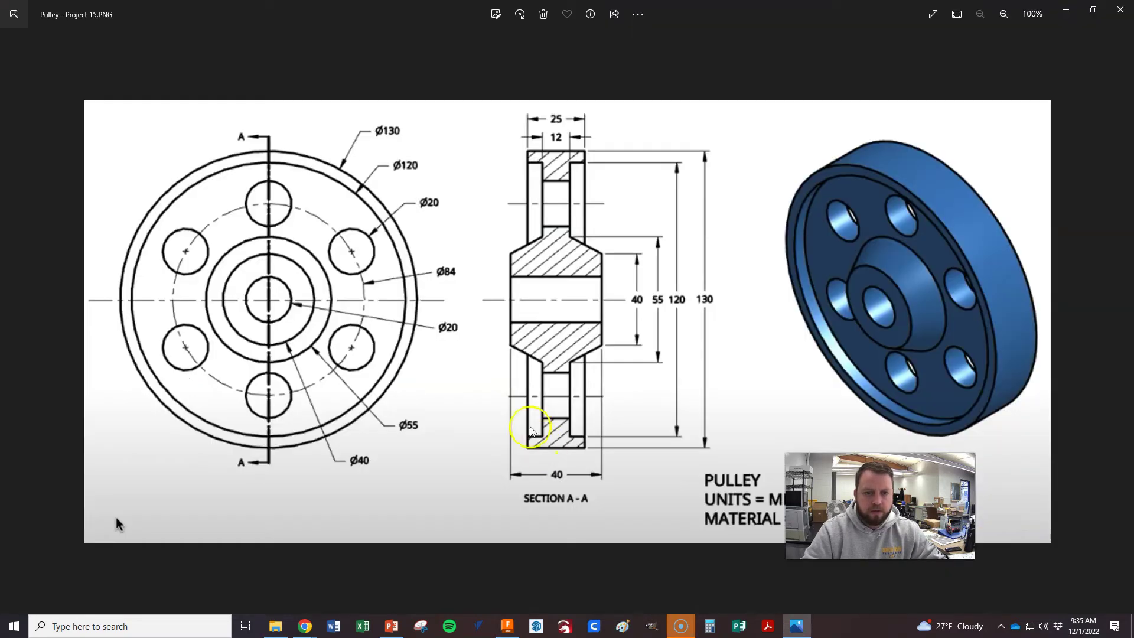
key(alt+Tab)
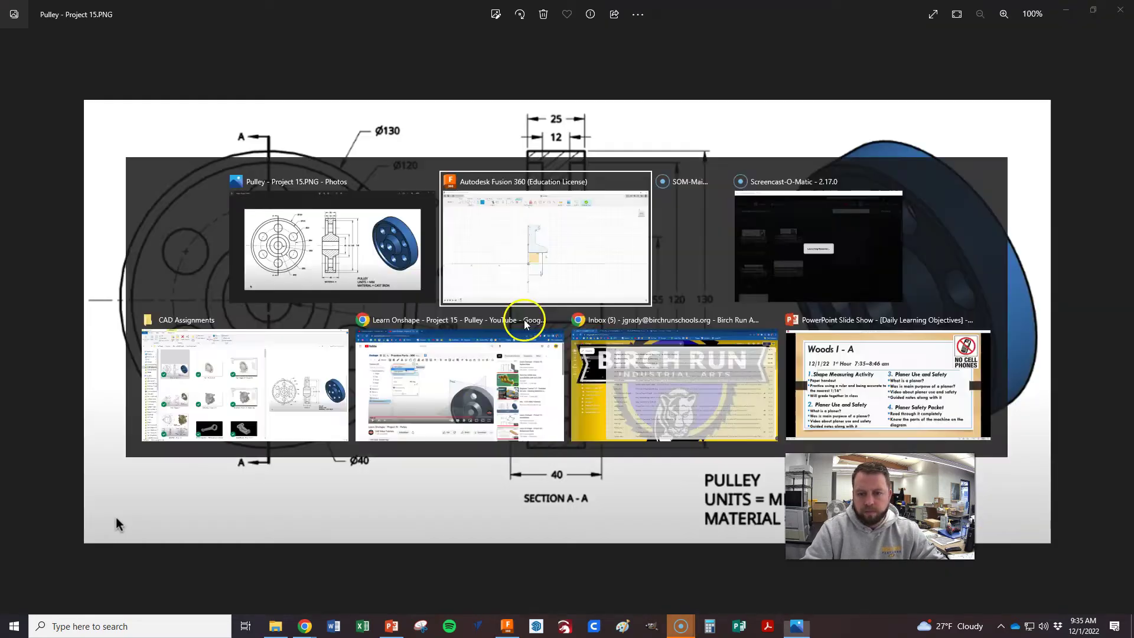
click(593, 402)
click(578, 319)
right_click(594, 366)
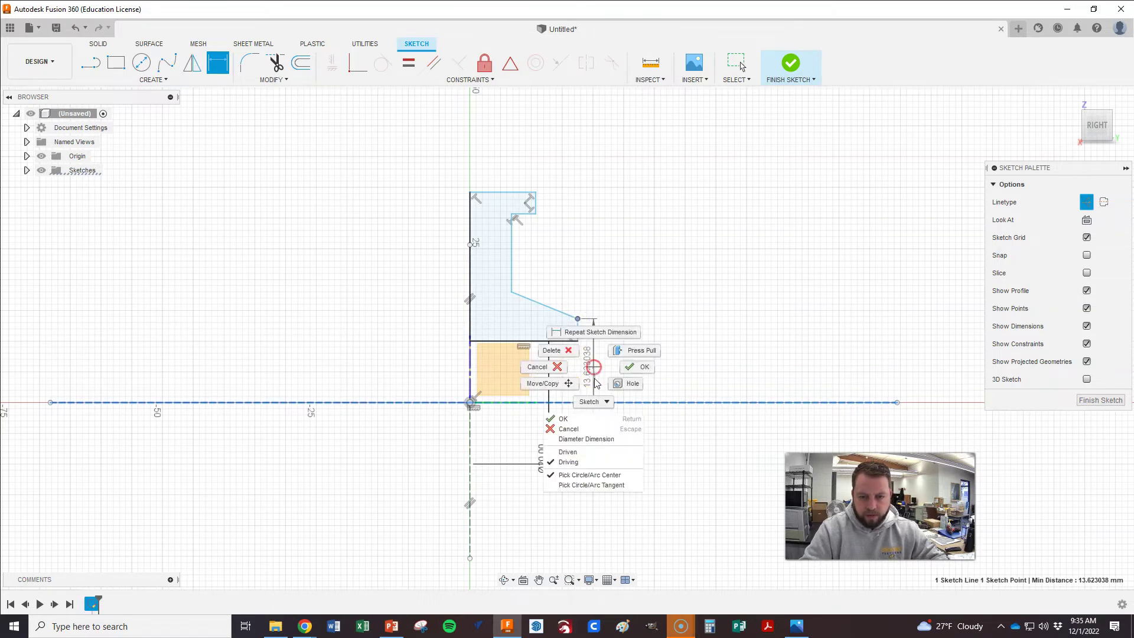
click(607, 439)
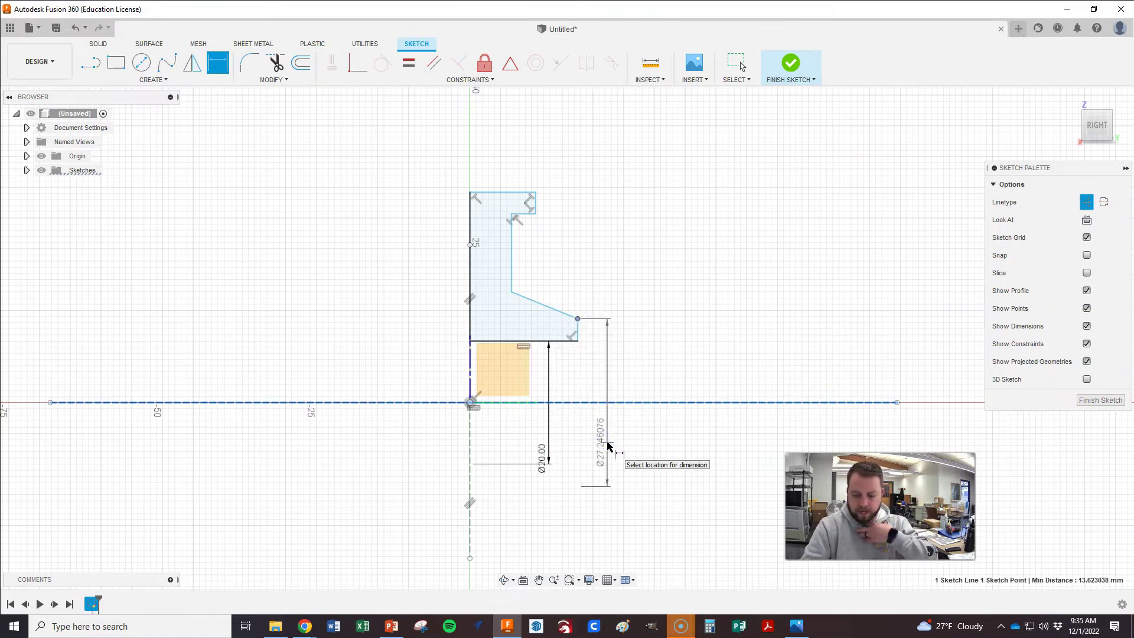
click(591, 444)
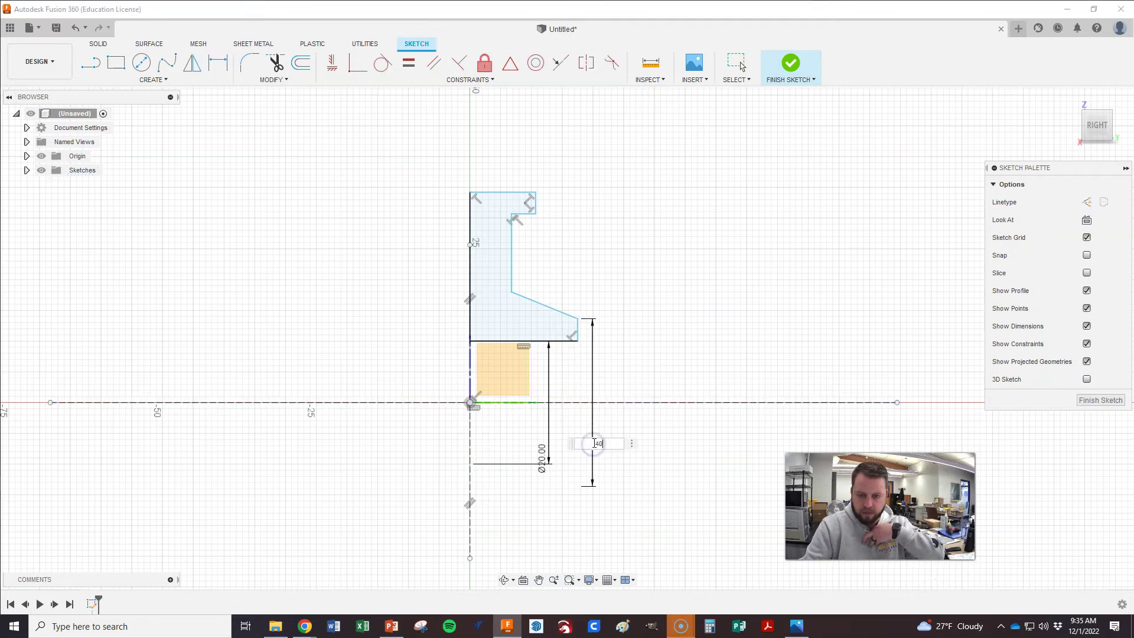
text(40)
key(Return)
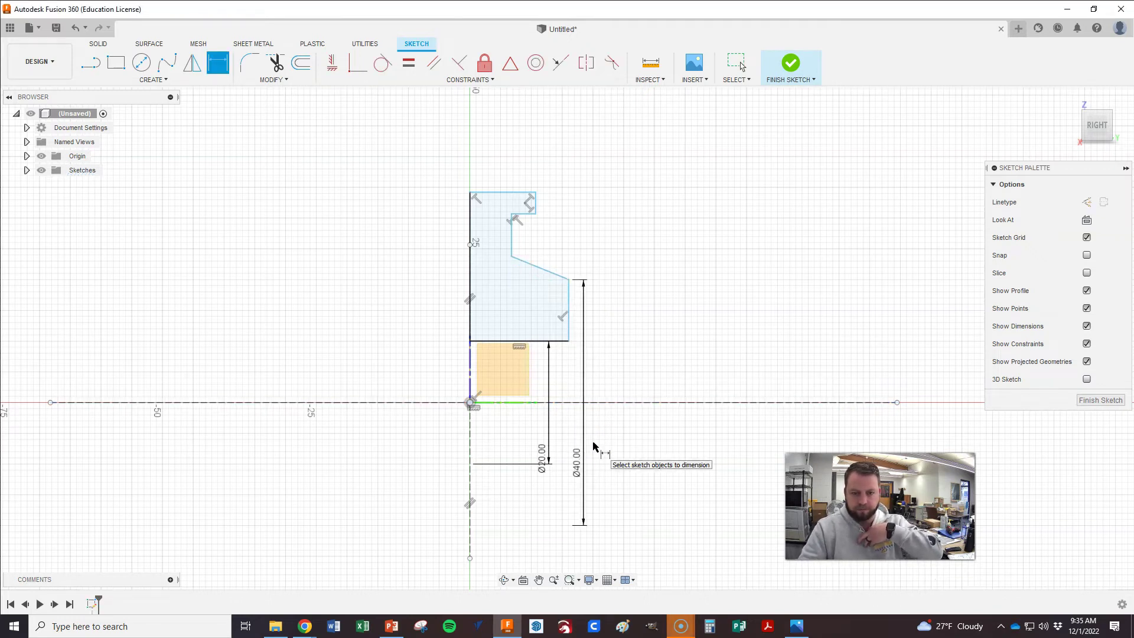
Step: After consulting the pulley drawing, add a 140 mm diameter dimension from the horizontal centerline to the rim's top edge
key(alt+Tab)
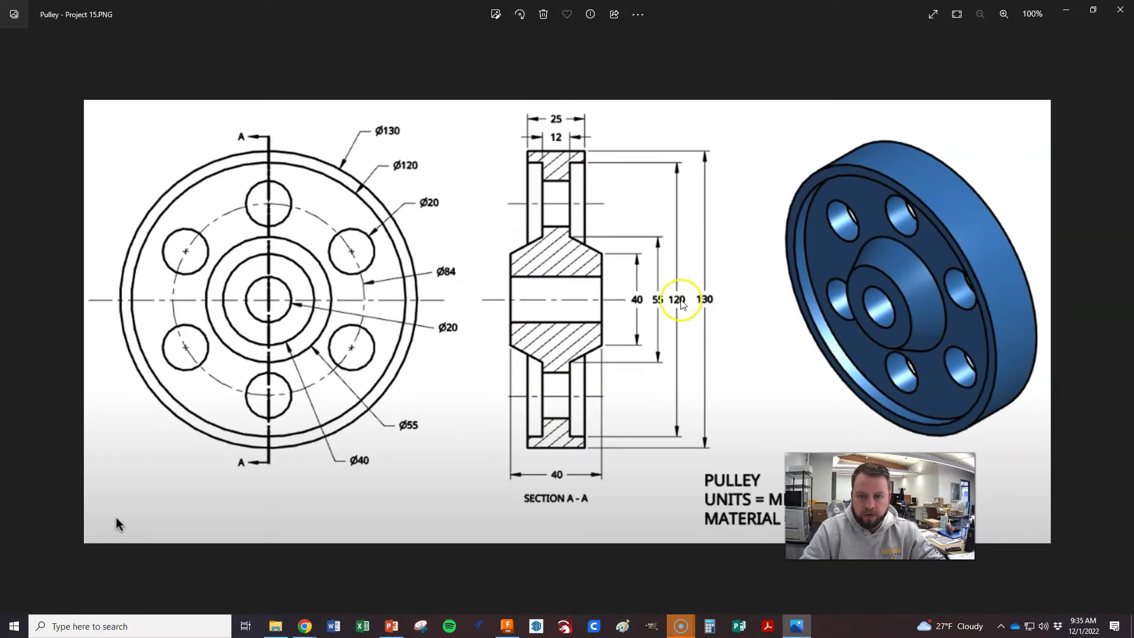
key(alt+Tab)
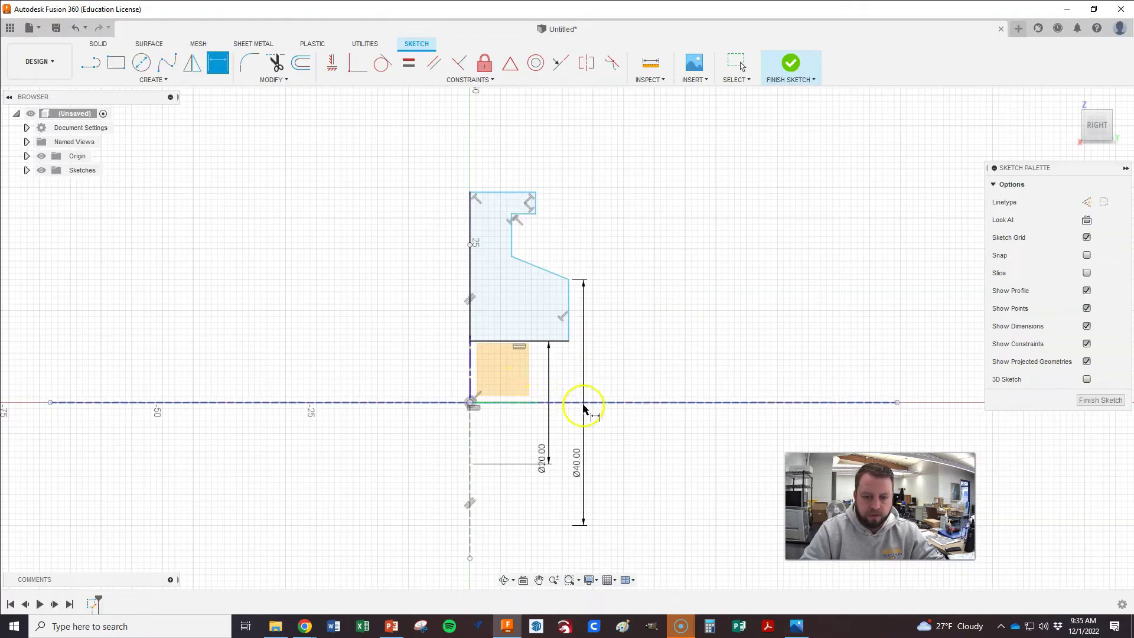
click(577, 402)
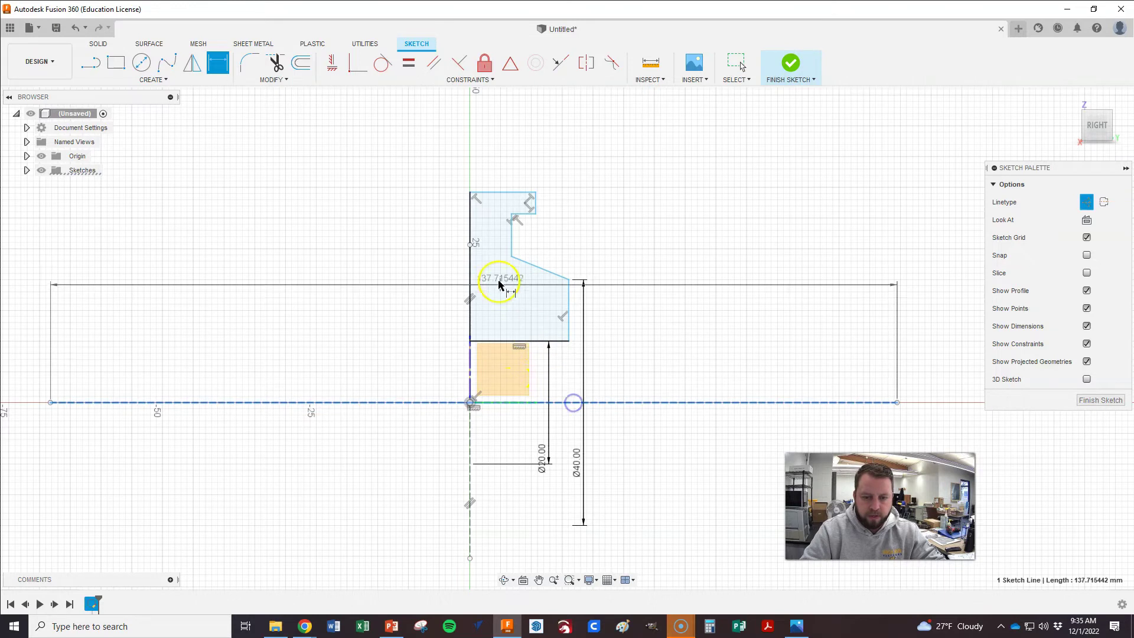
click(497, 192)
right_click(422, 251)
click(429, 323)
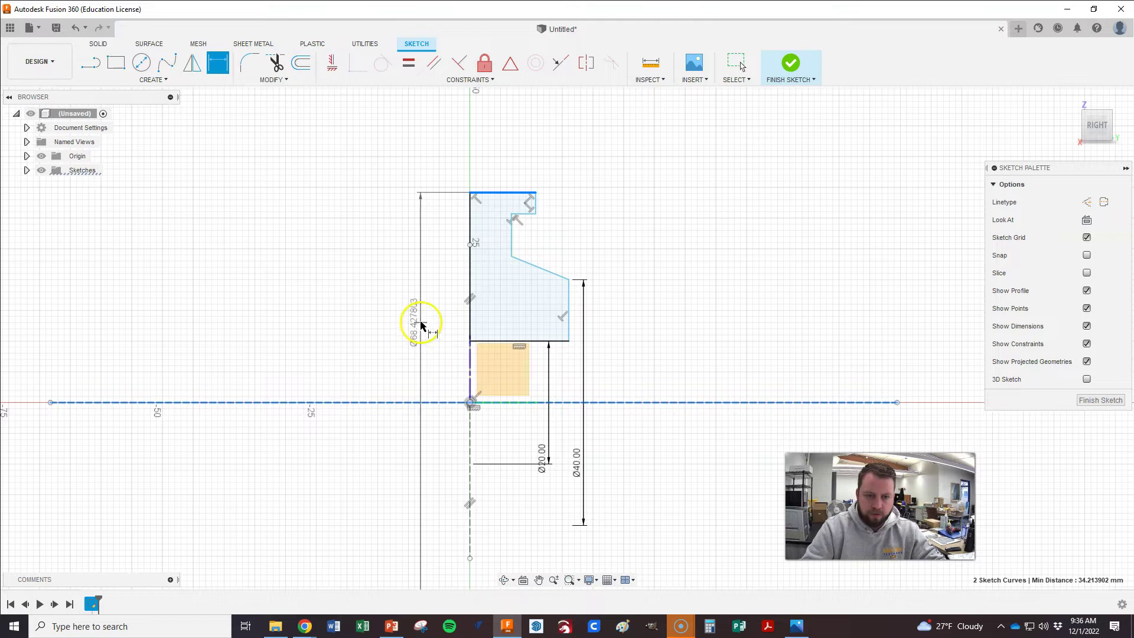
click(422, 350)
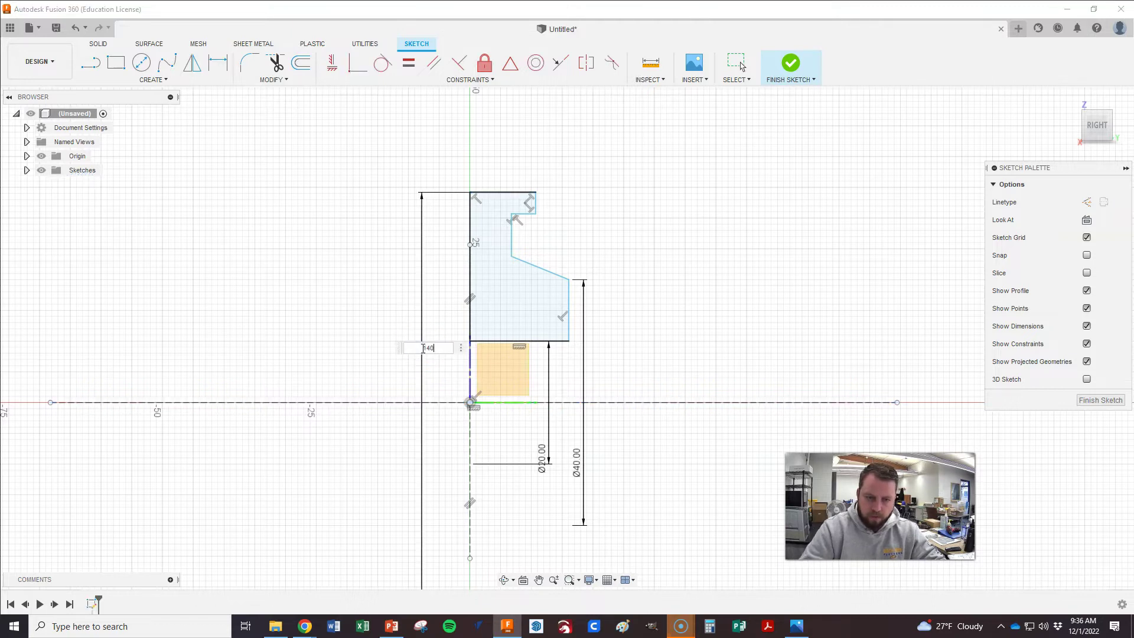
key(Return)
Step: Add a 120 mm diameter dimension from the horizontal centerline to the short horizontal line under the rim
scroll(418, 405, down, 3)
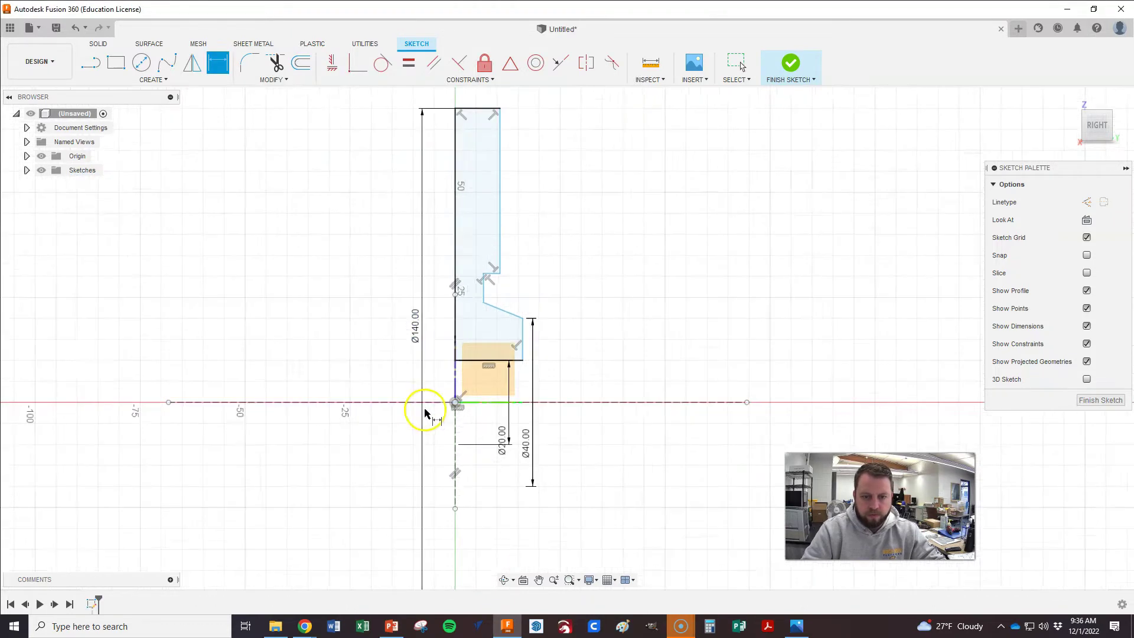
click(483, 404)
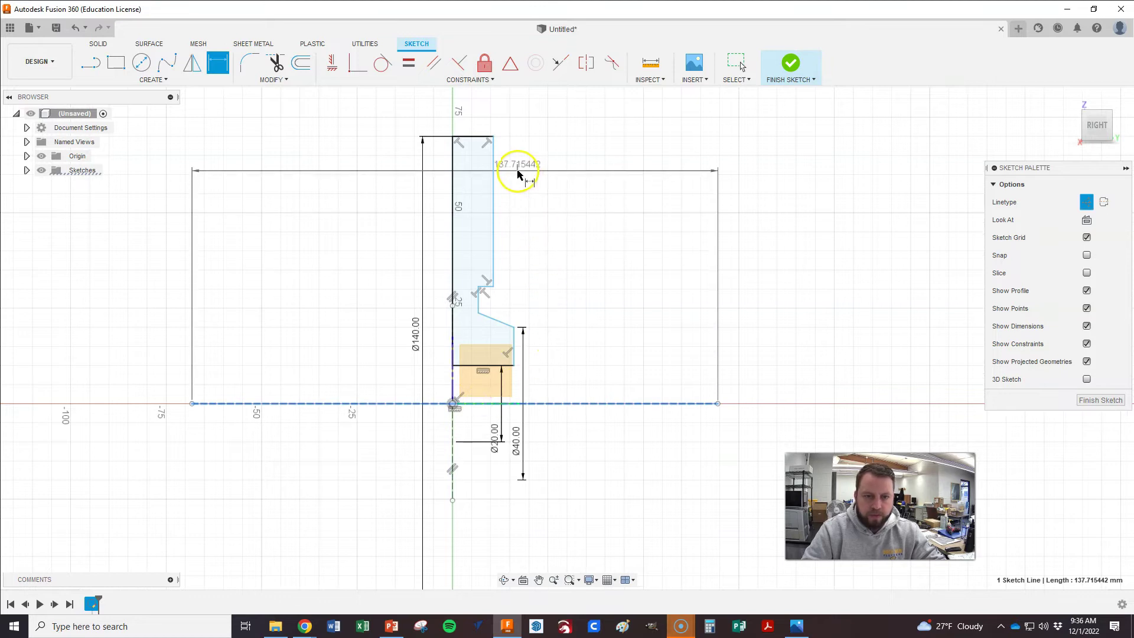
scroll(486, 295, up, 2)
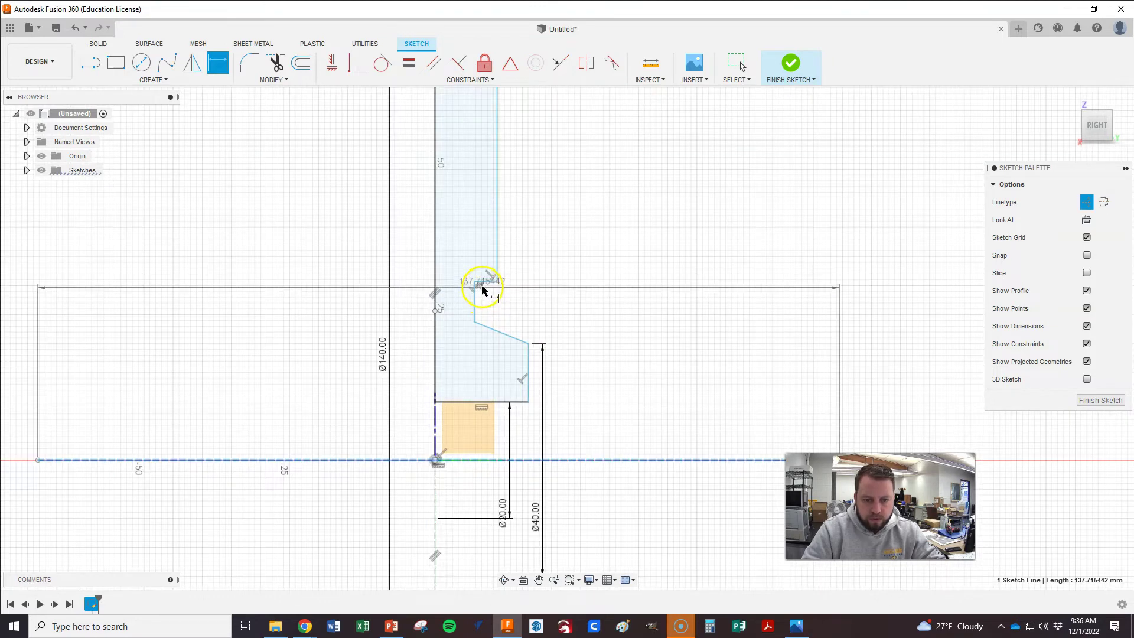
click(481, 285)
scroll(482, 286, down, 2)
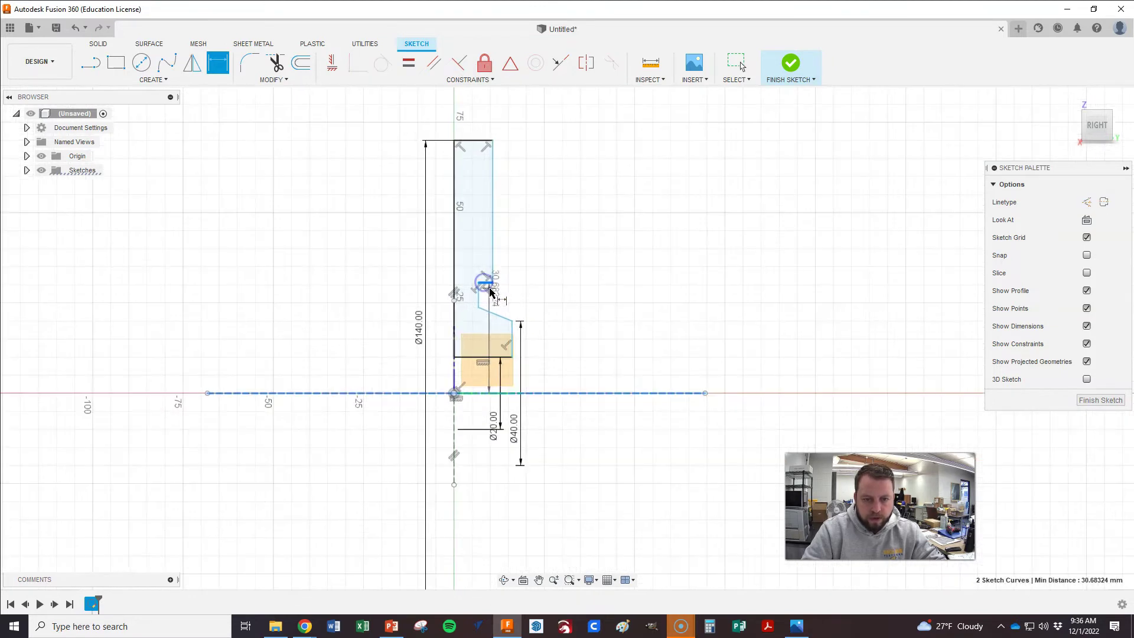
right_click(436, 342)
click(419, 400)
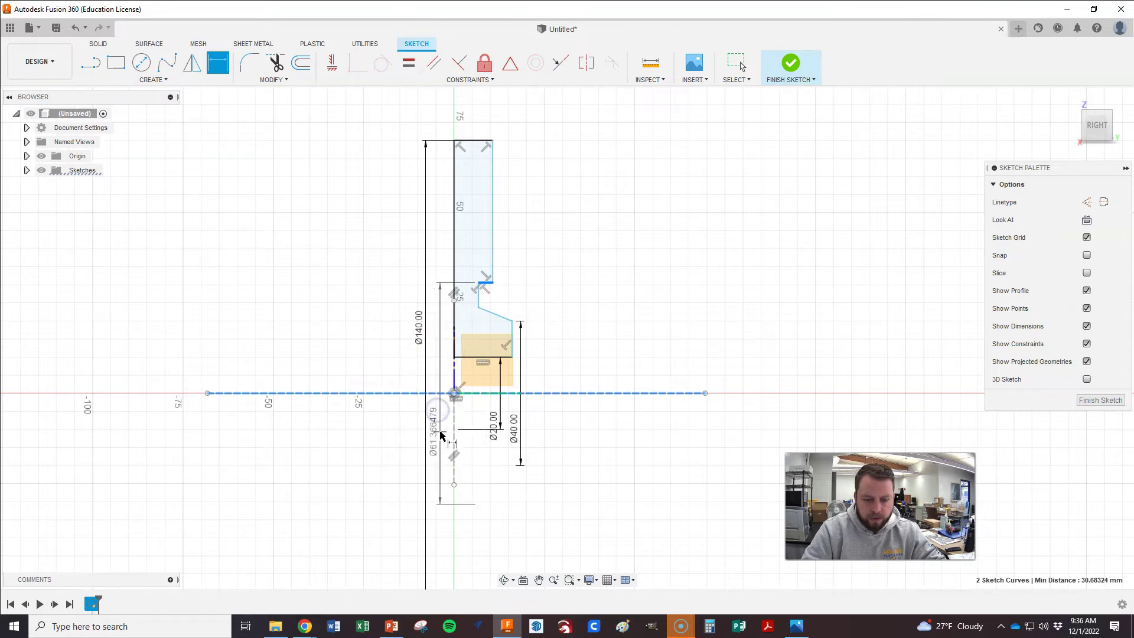
click(440, 433)
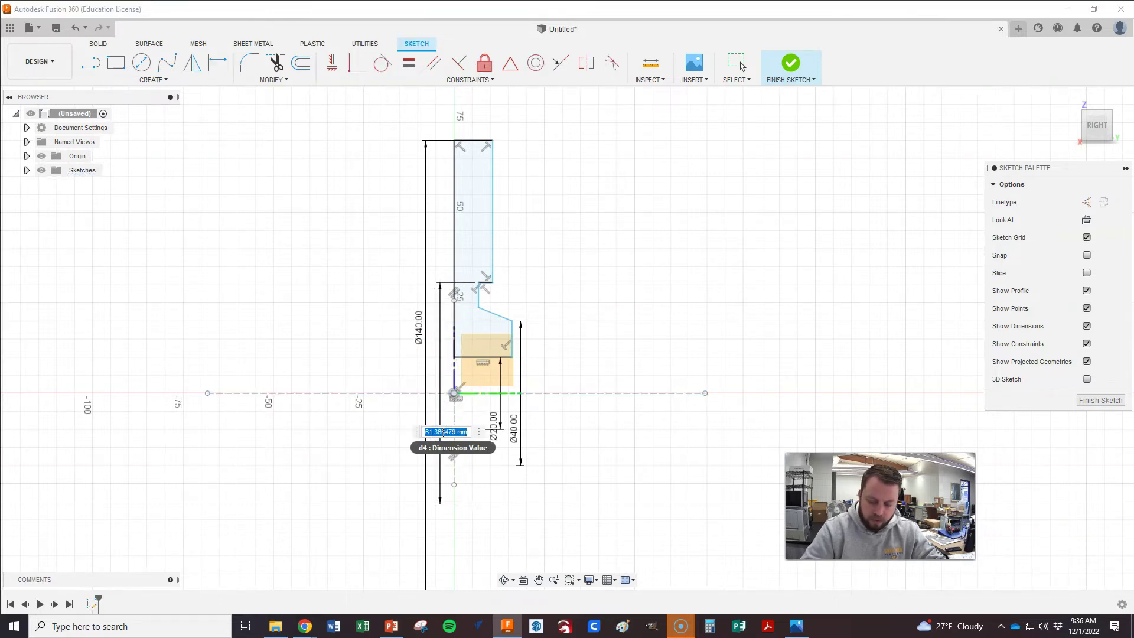
key(Return)
Step: Recheck the rim size in the pulley drawing and correct the outer diameter dimension to 130 mm
key(alt+Tab)
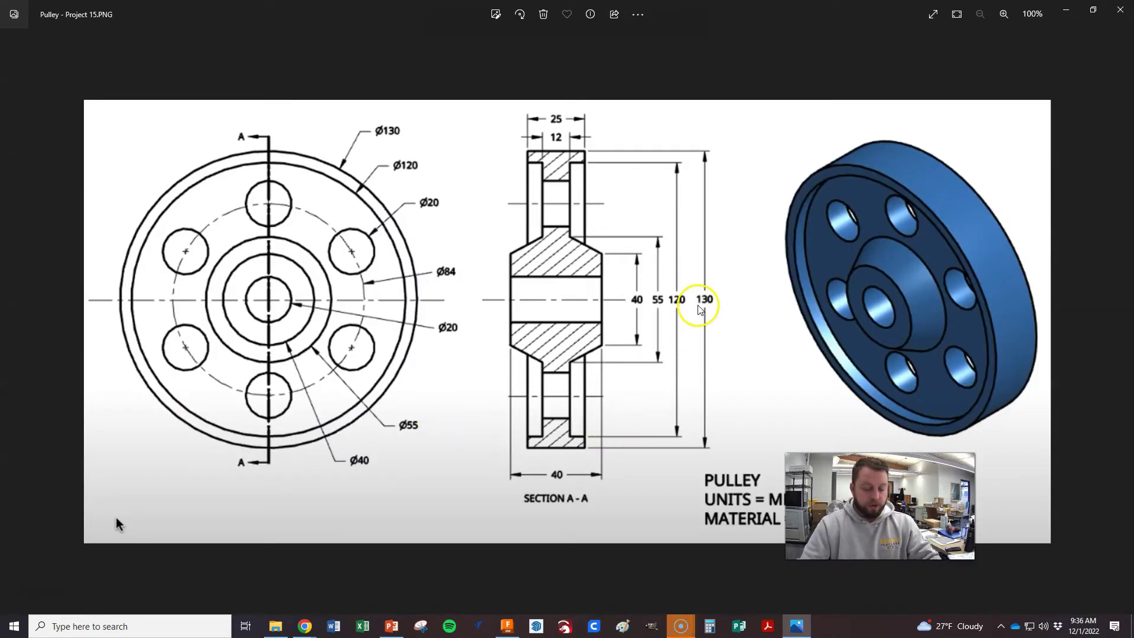
key(alt+Tab)
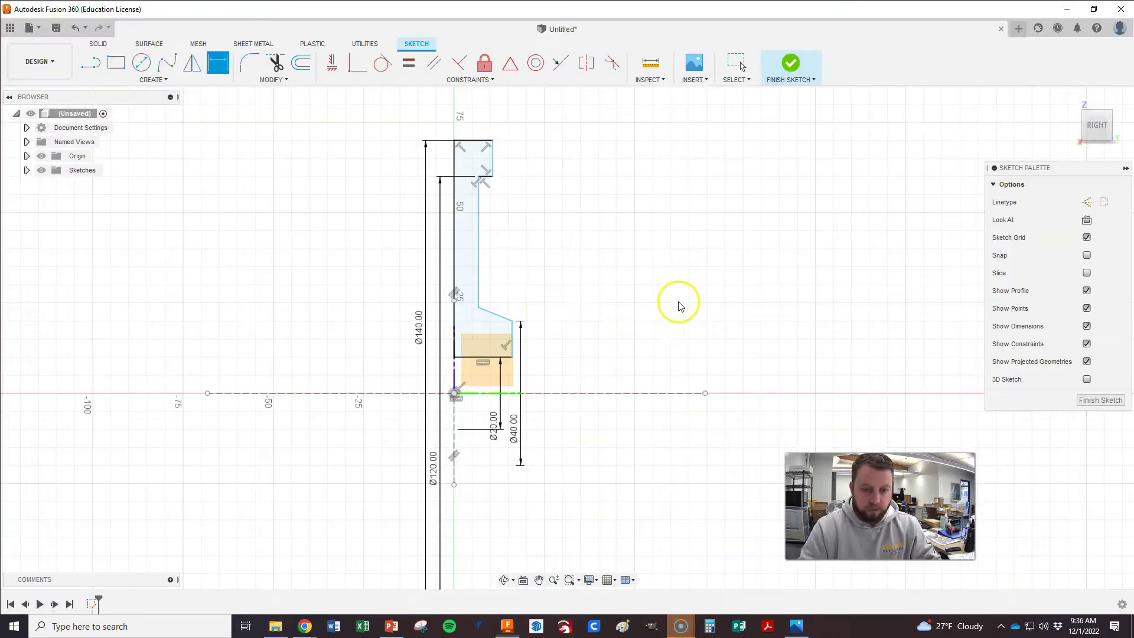
double_click(420, 329)
text(130)
key(Return)
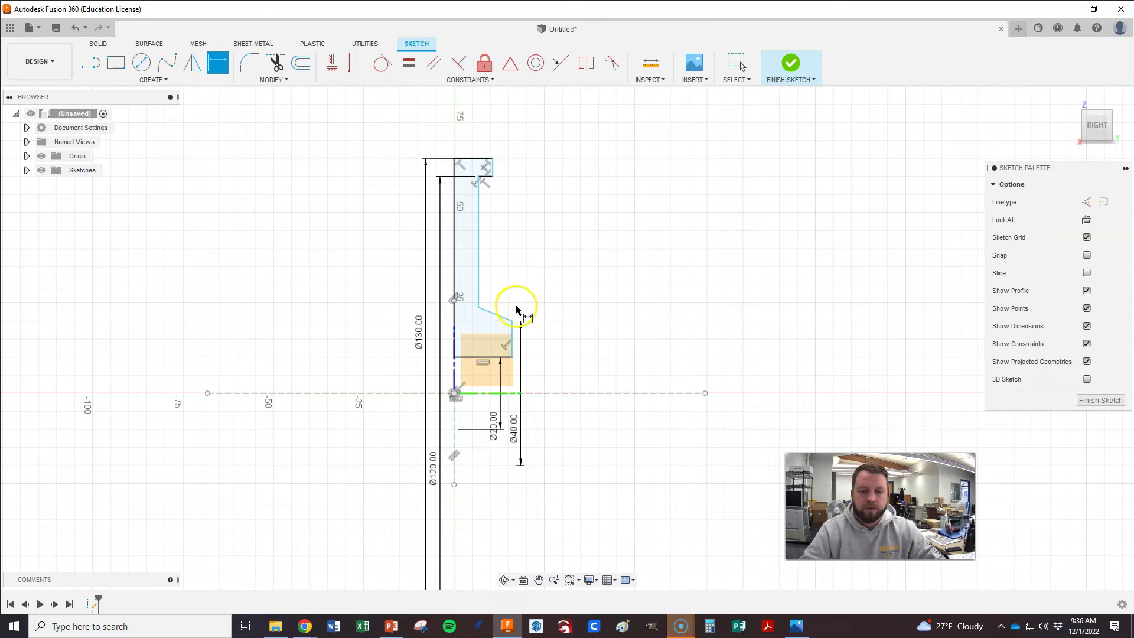
Step: Per the pulley drawing, add a 25 mm diameter dimension from the profile's long vertical edge to the rim's end face
key(alt+Tab)
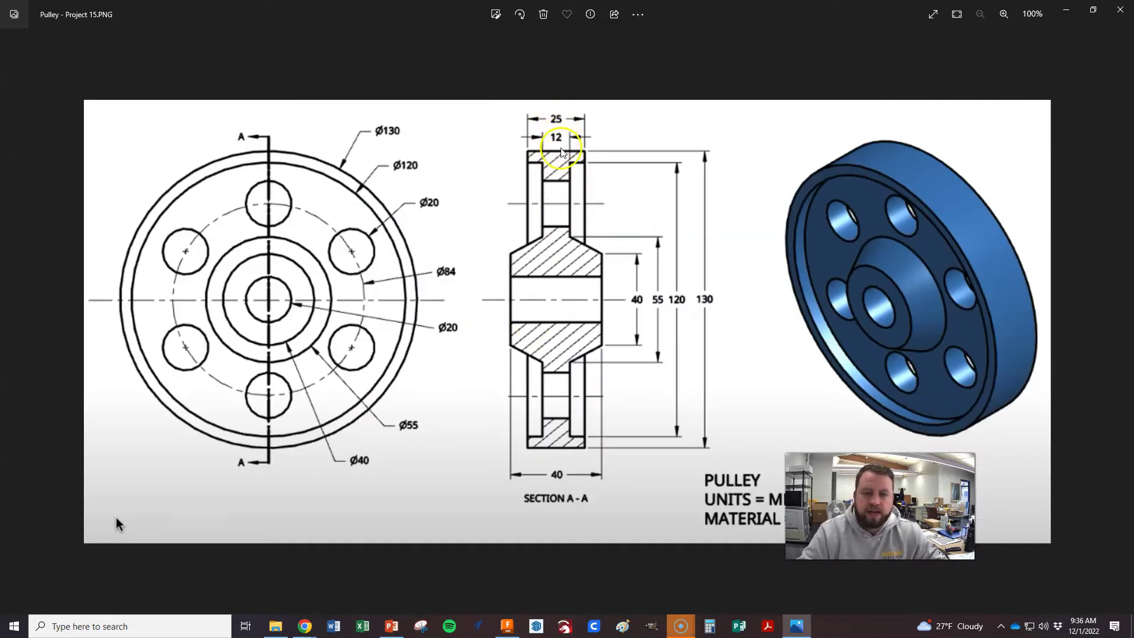
key(alt+Tab)
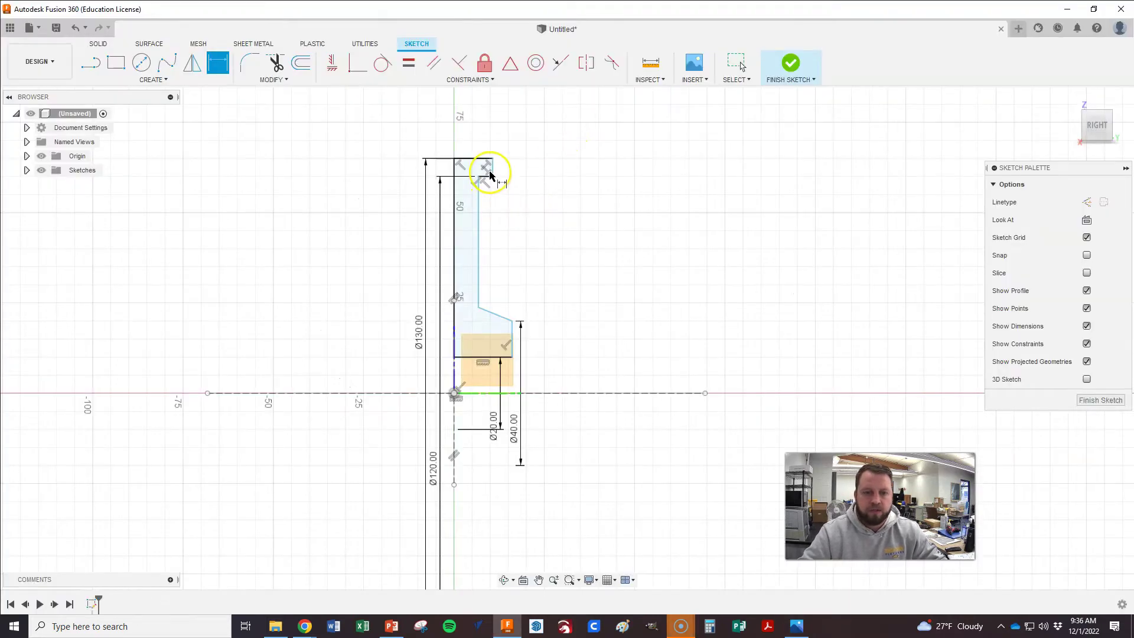
click(457, 213)
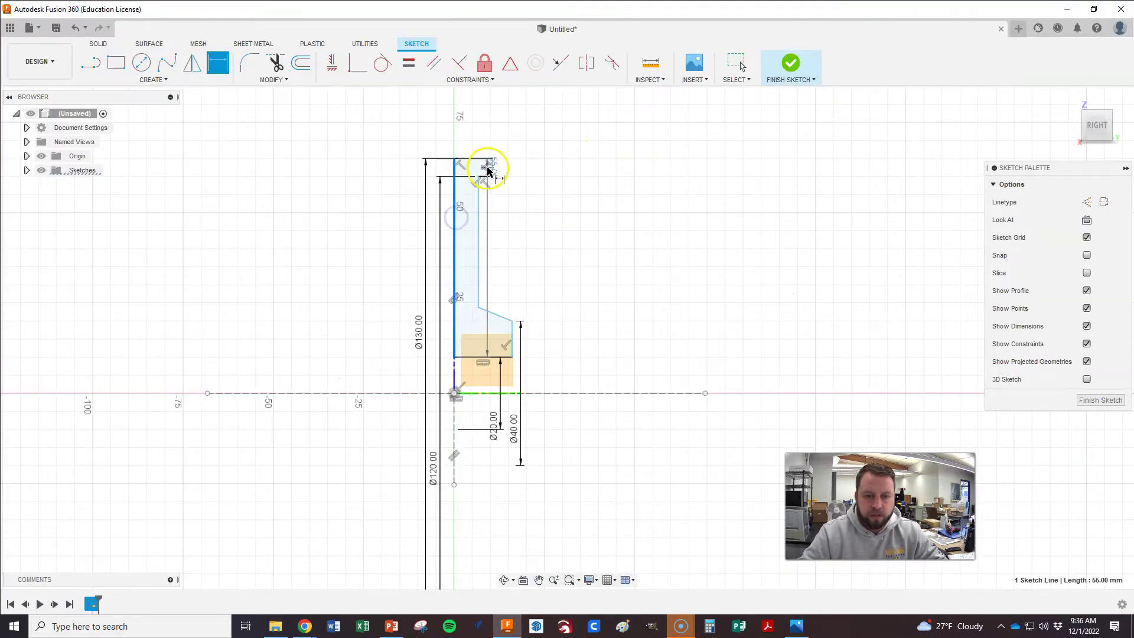
click(490, 168)
right_click(484, 146)
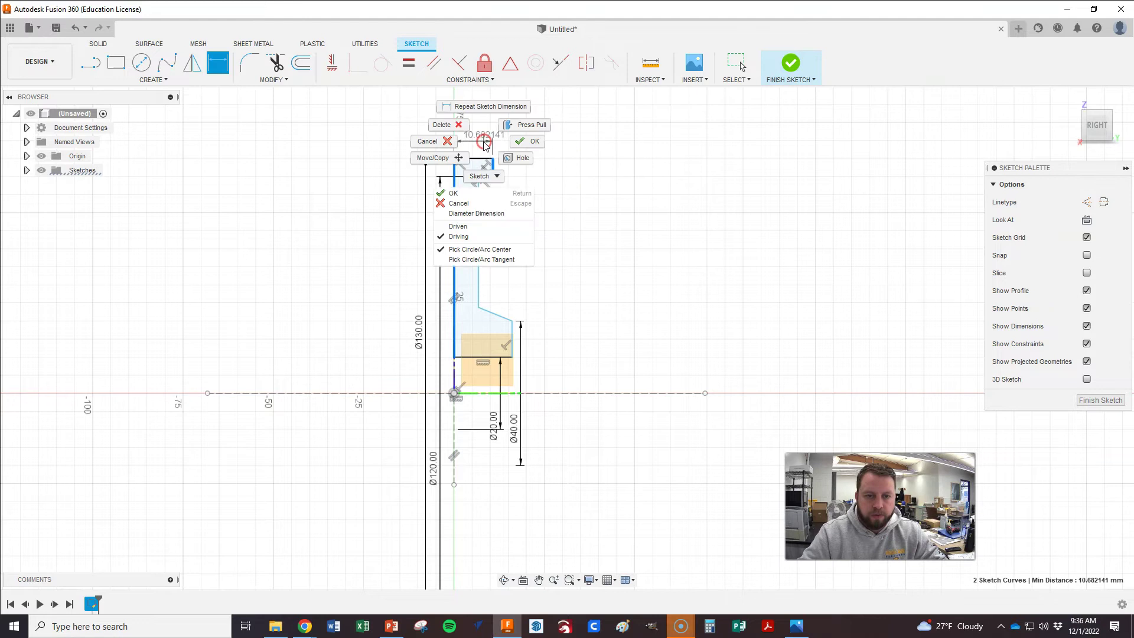
click(476, 214)
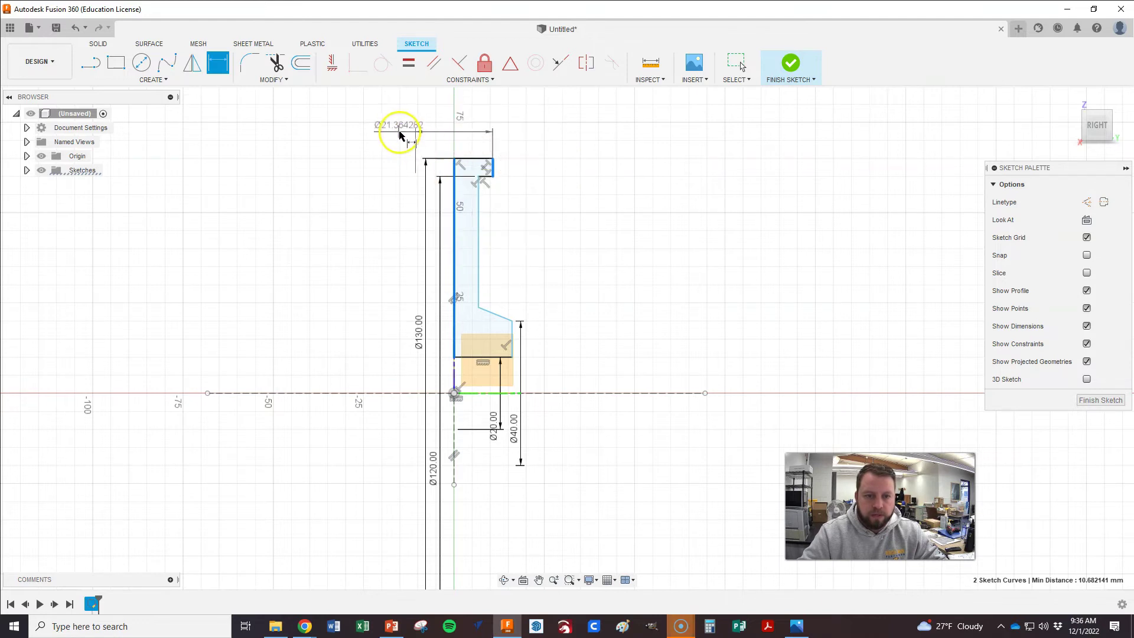
click(398, 132)
text(25)
key(Return)
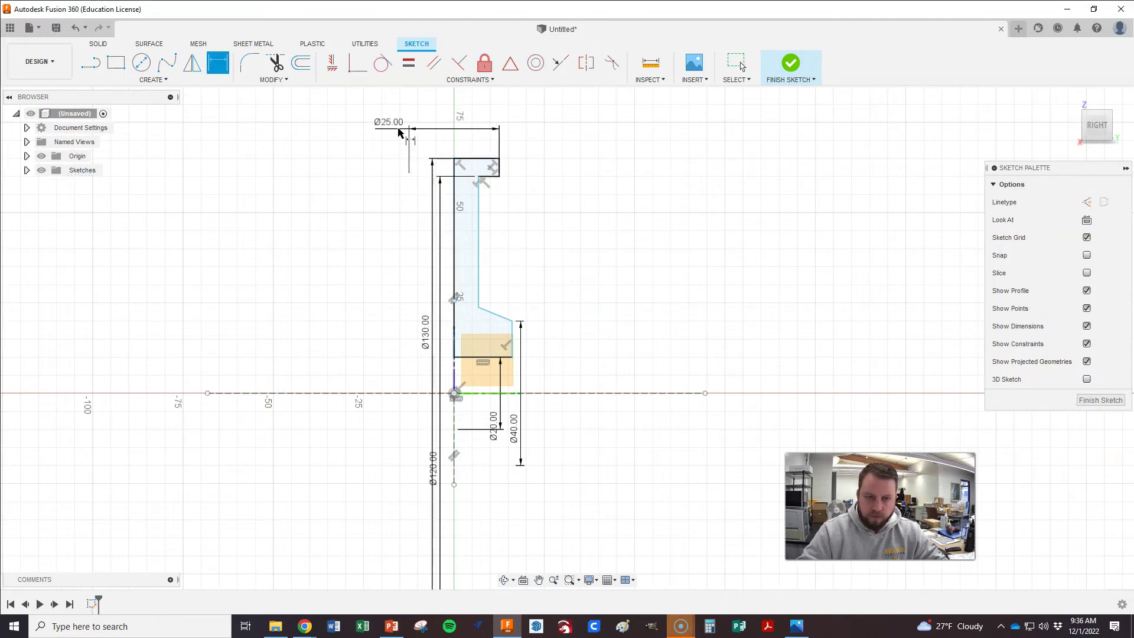
click(355, 304)
Step: After consulting the pulley drawing, add a 40 mm diameter dimension from the vertical centerline to the hub's end face
key(alt+Tab)
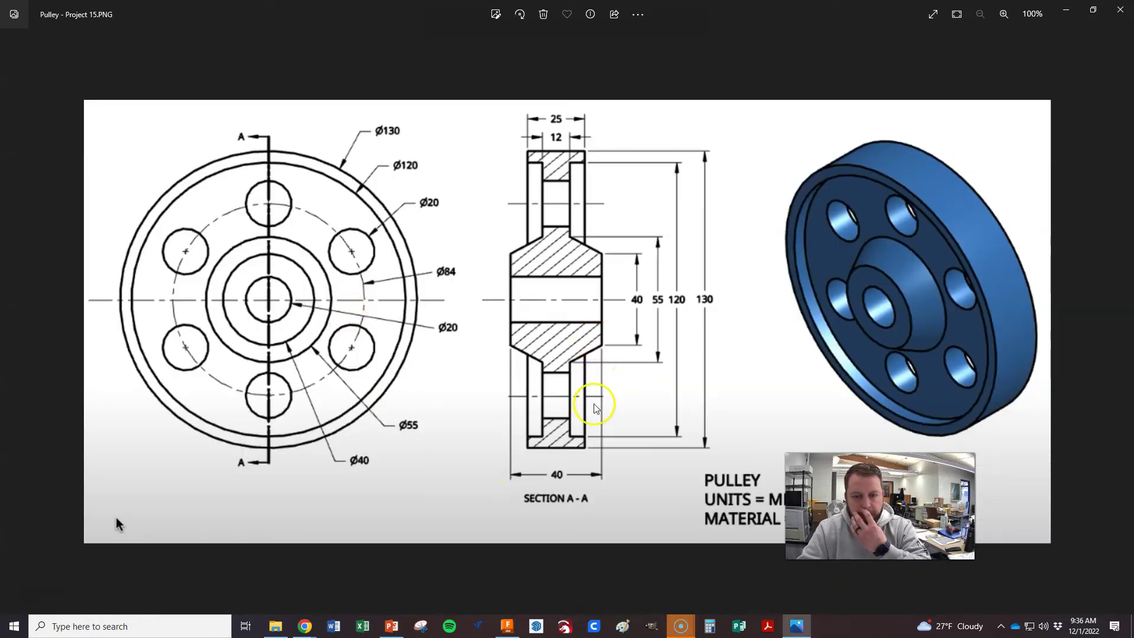
key(alt+Tab)
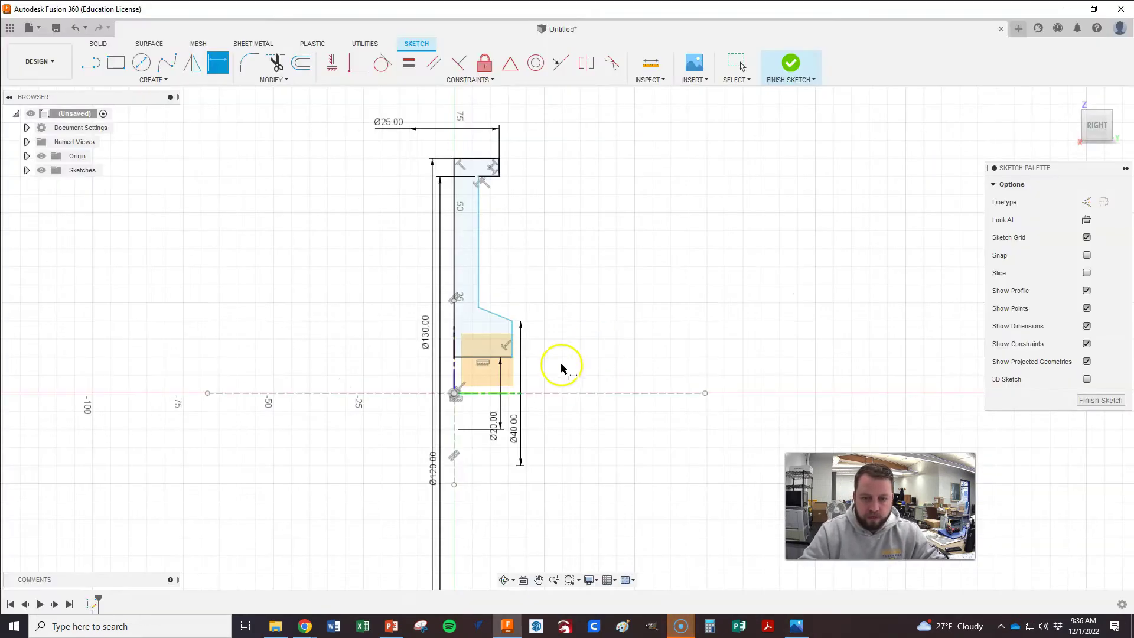
click(455, 369)
click(512, 330)
right_click(544, 384)
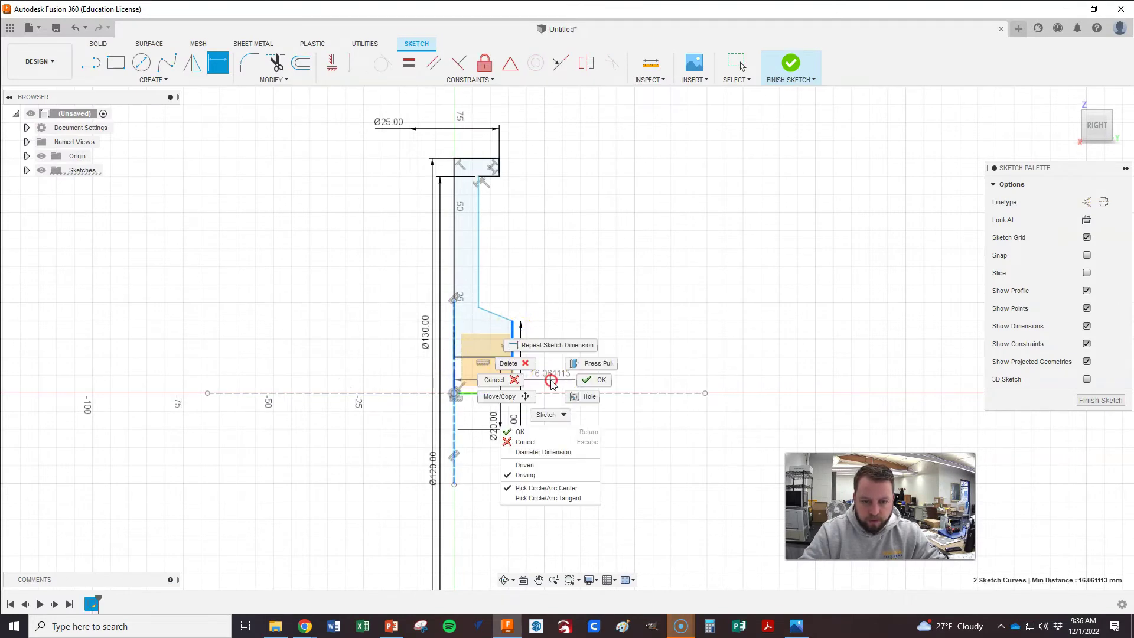
click(550, 447)
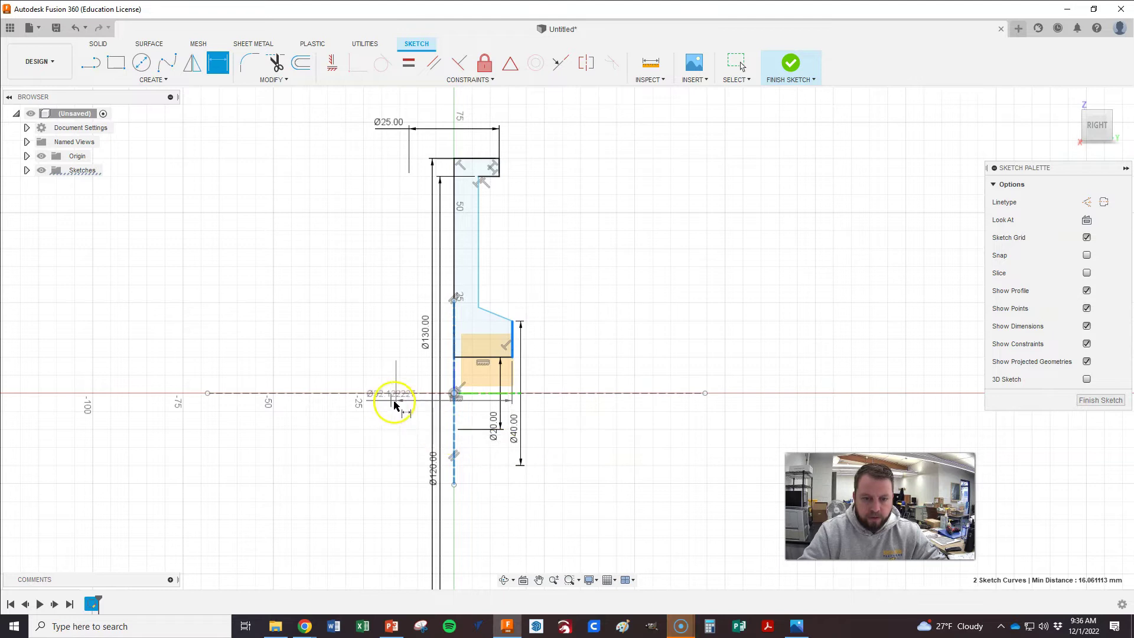
click(356, 387)
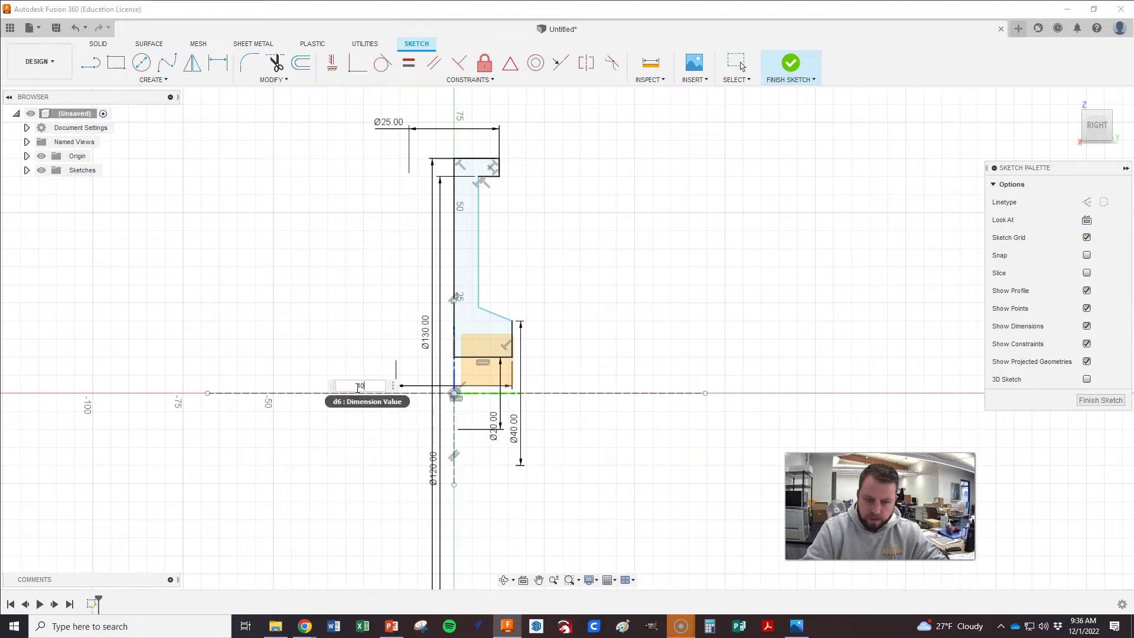
key(Return)
Step: Per the pulley drawing, add a 55 mm diameter dimension from the horizontal centerline to the upper end of the hub's sloped line
key(alt+Tab)
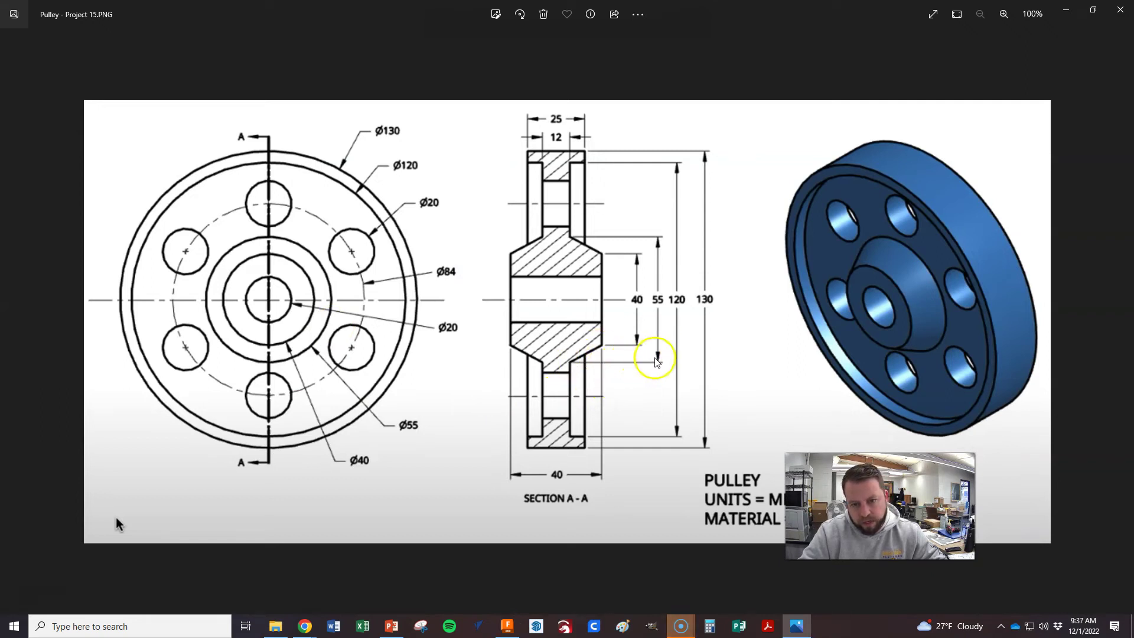
key(alt+Tab)
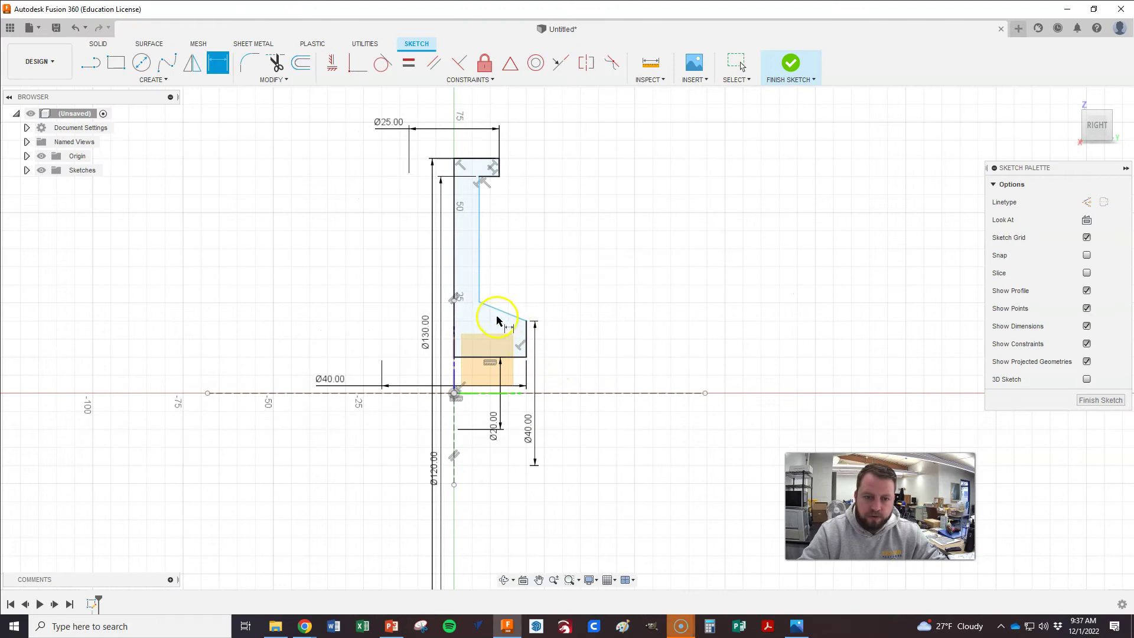
click(577, 393)
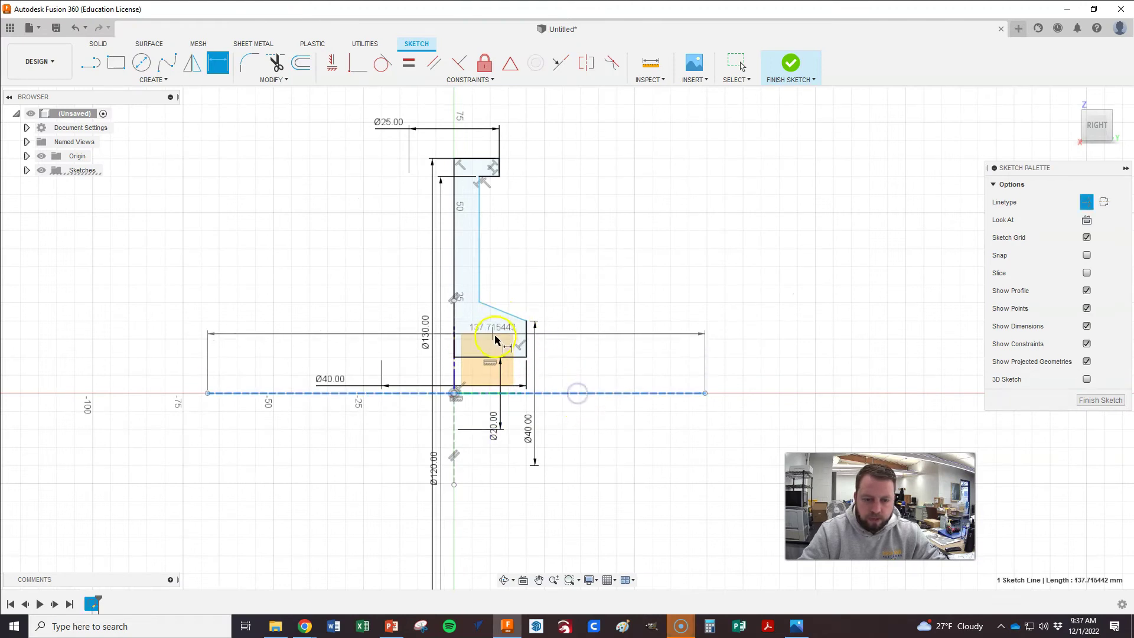
click(479, 302)
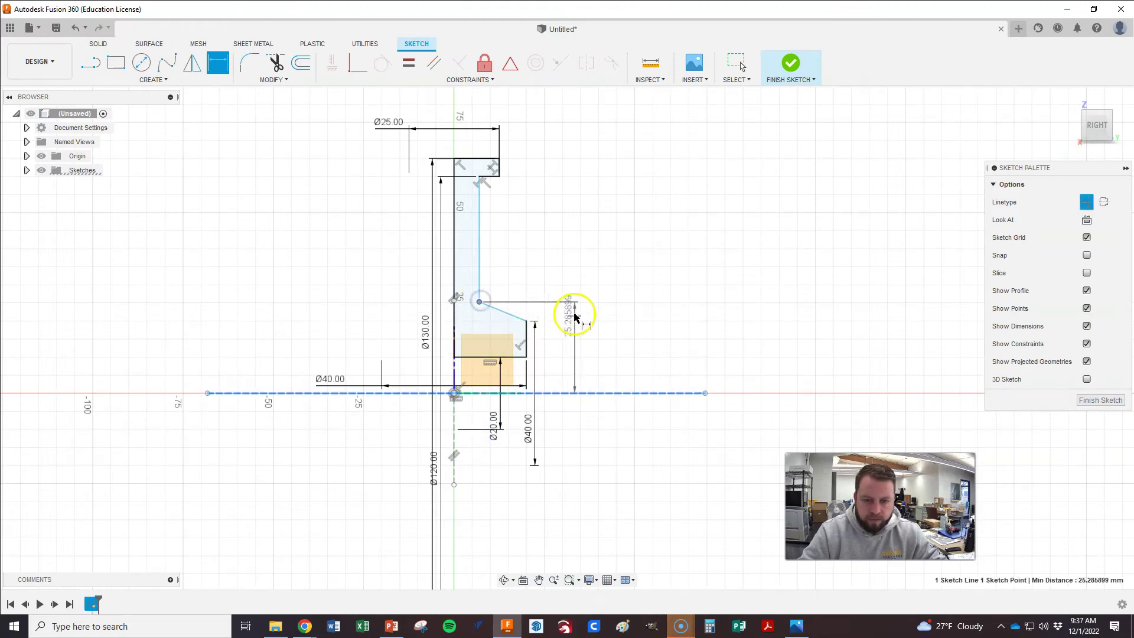
right_click(579, 329)
click(571, 401)
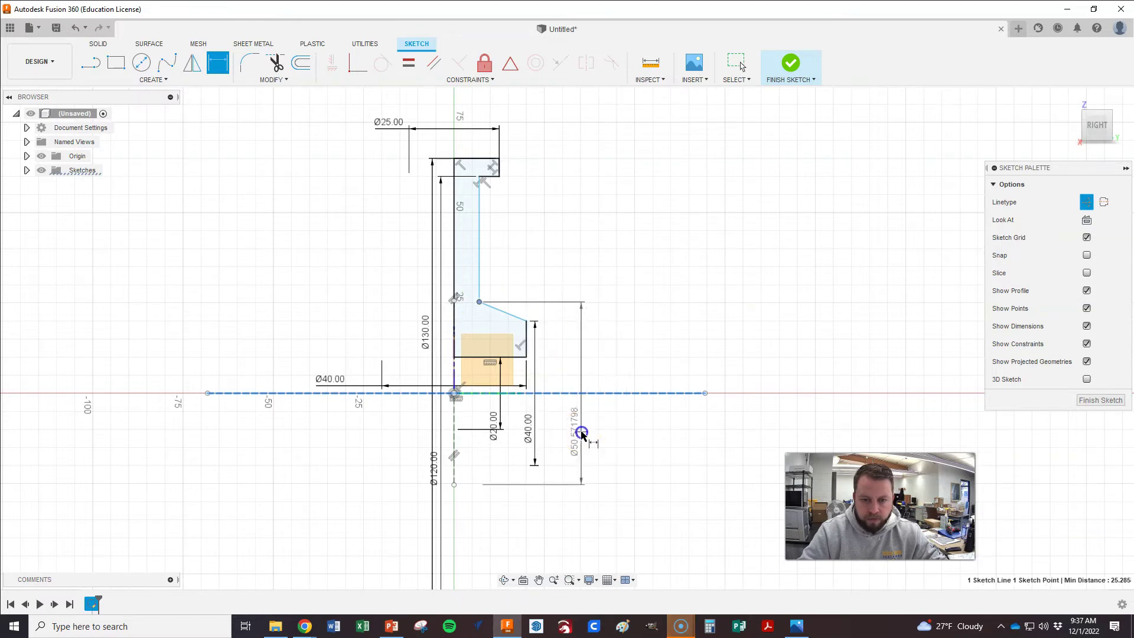
click(582, 432)
text(55)
key(Return)
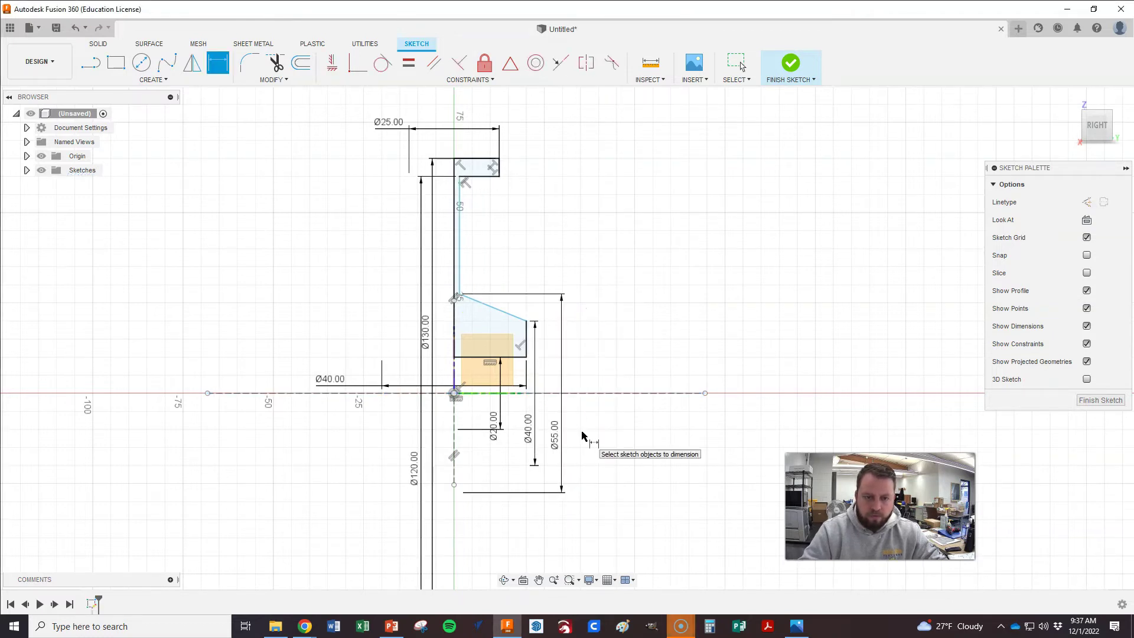
click(574, 379)
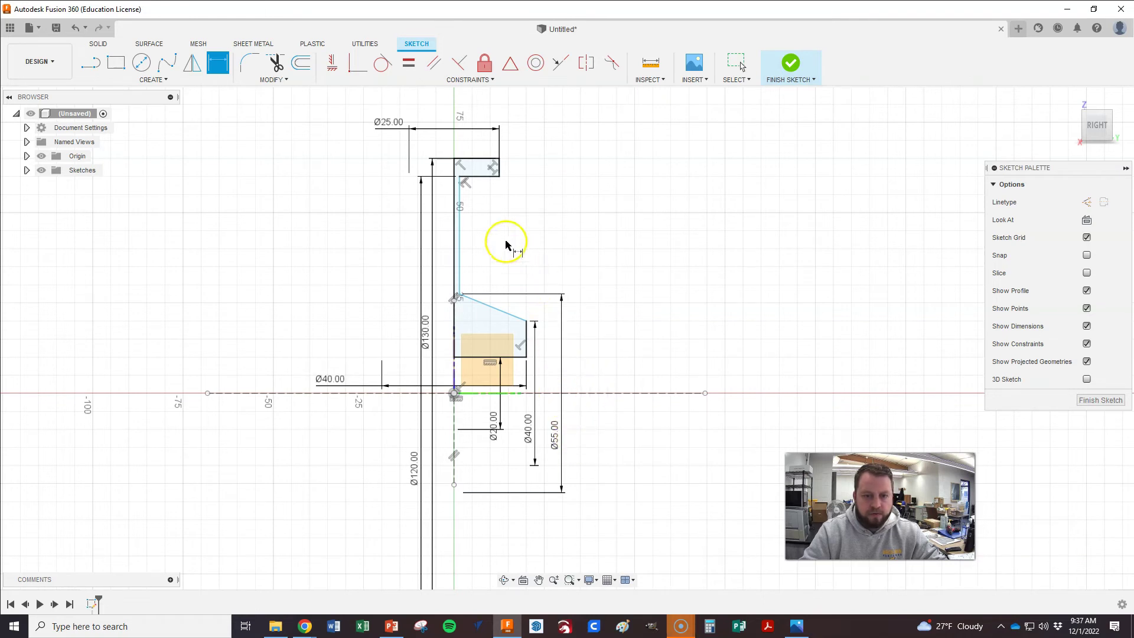
Step: After consulting the pulley drawing, add a 12 mm diameter dimension between the profile's long vertical edge and the web's side line
key(alt+Tab)
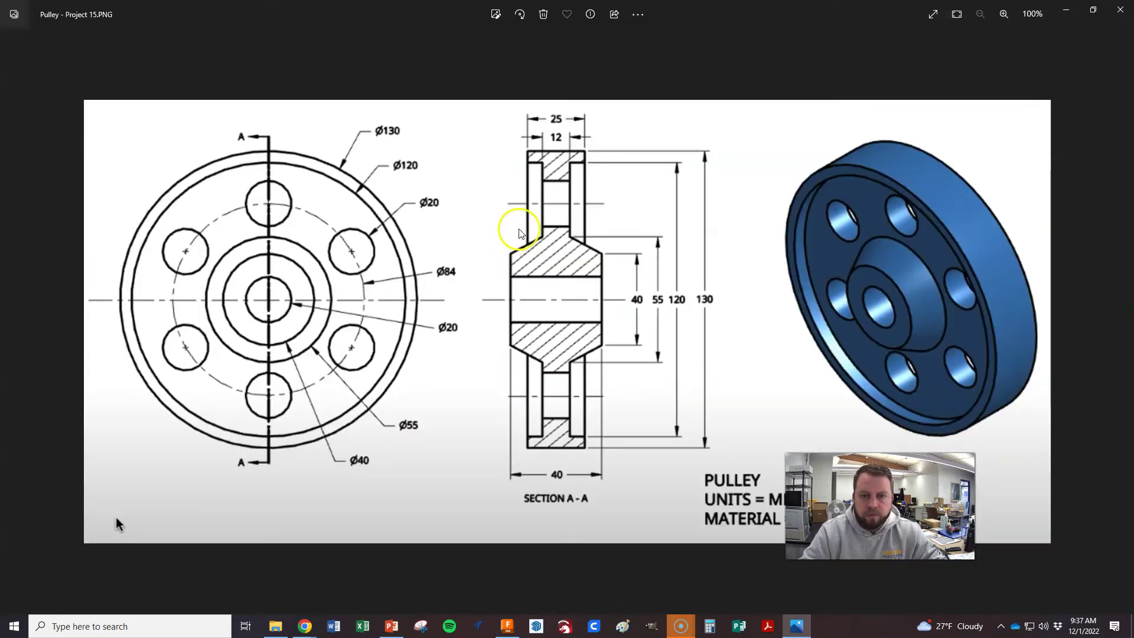
key(alt+Tab)
scroll(466, 251, up, 3)
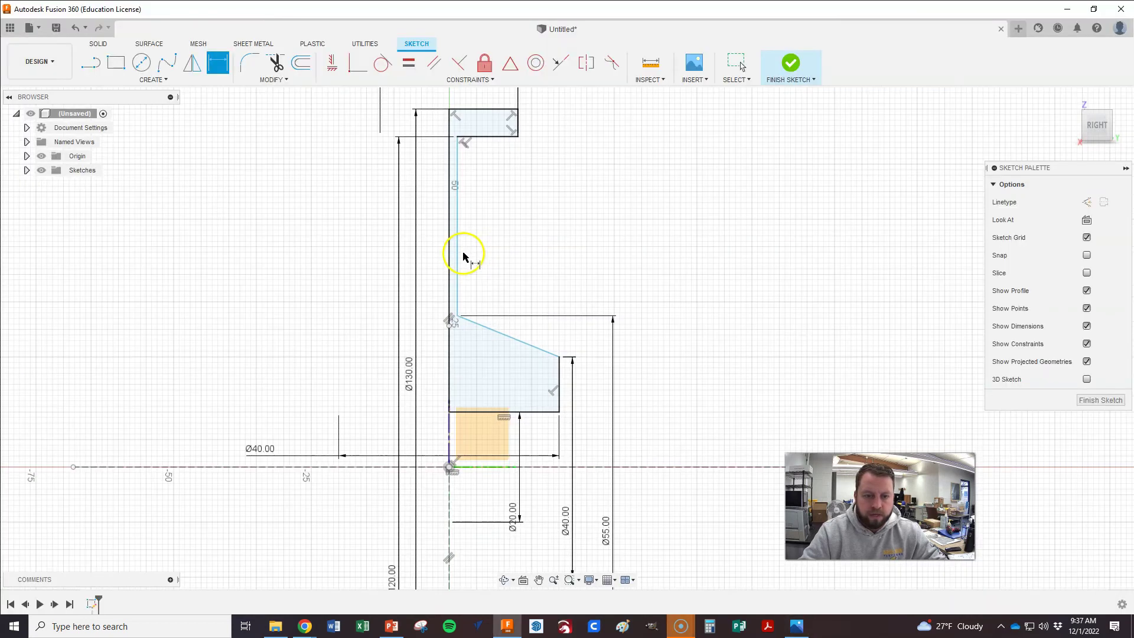
click(442, 254)
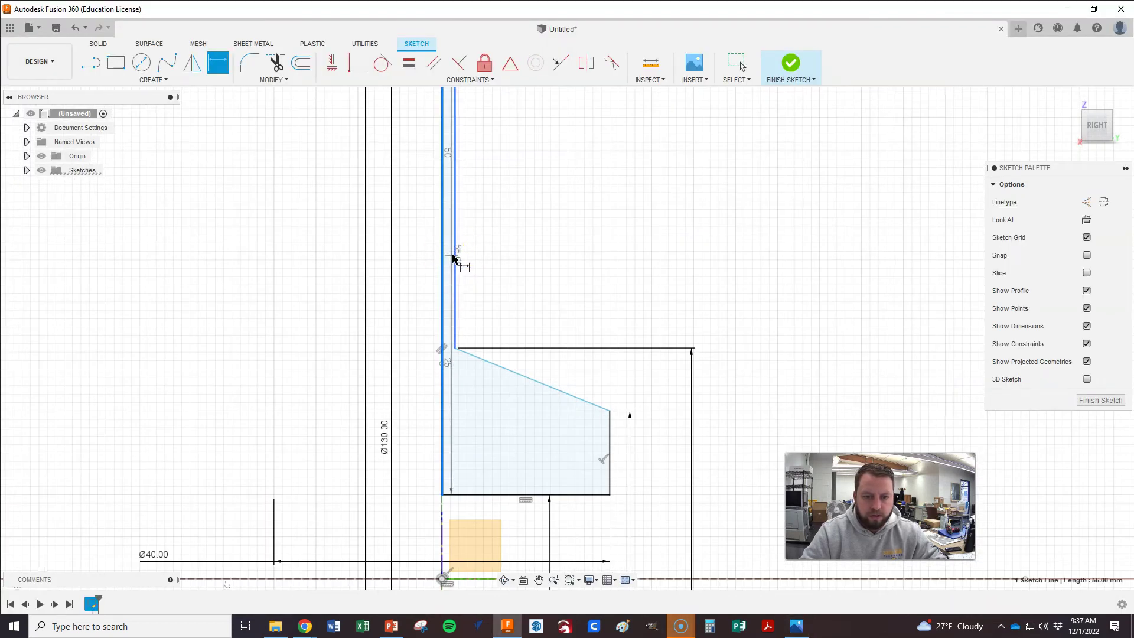
click(455, 258)
right_click(455, 260)
click(479, 341)
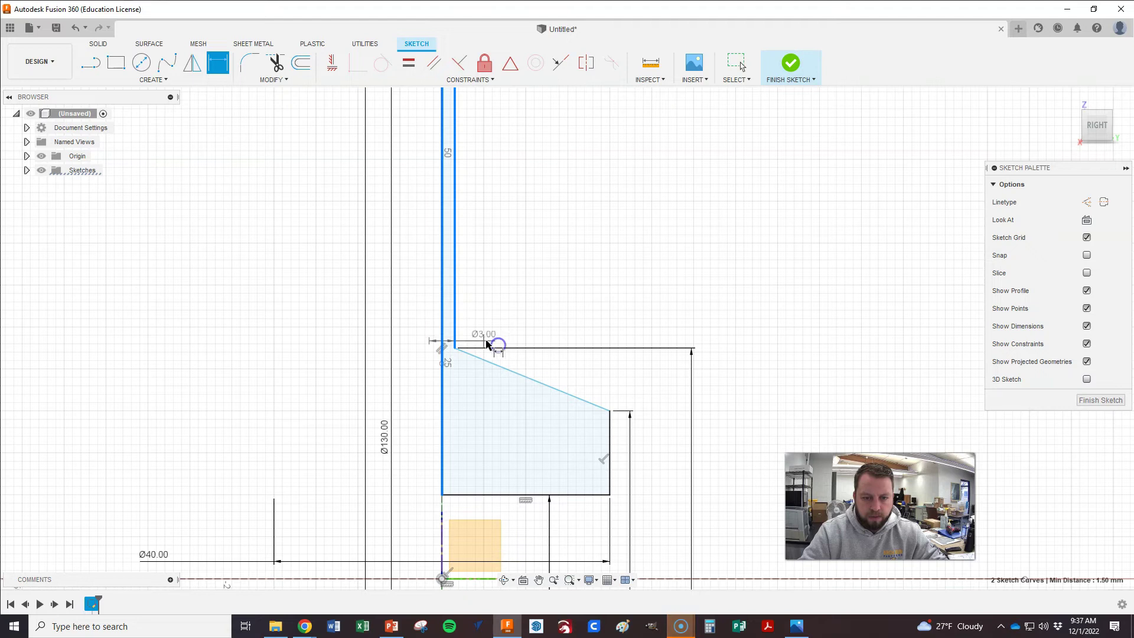
click(329, 290)
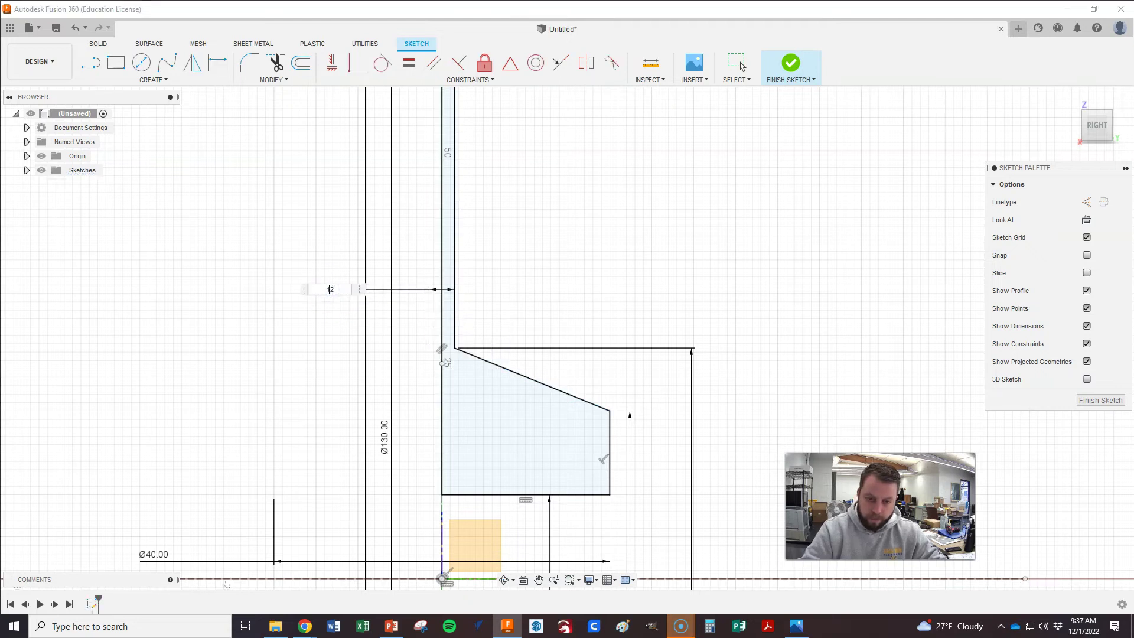
text(12)
key(Return)
scroll(378, 304, down, 4)
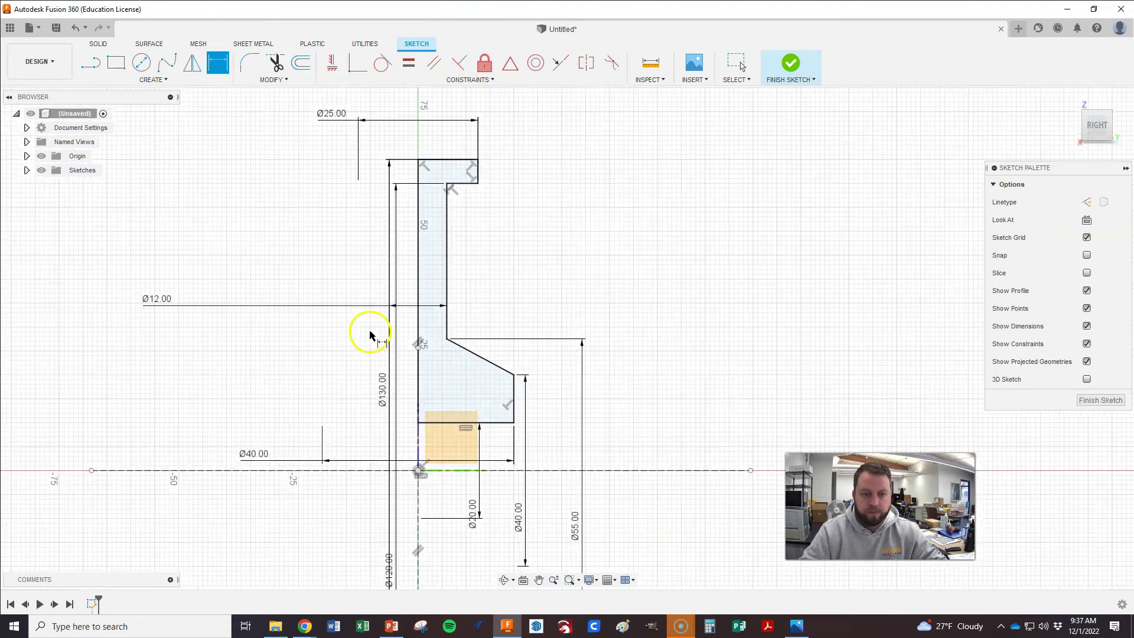
Step: Check the dimensioned half profile against the pulley drawing and finish the sketch
key(alt+Tab)
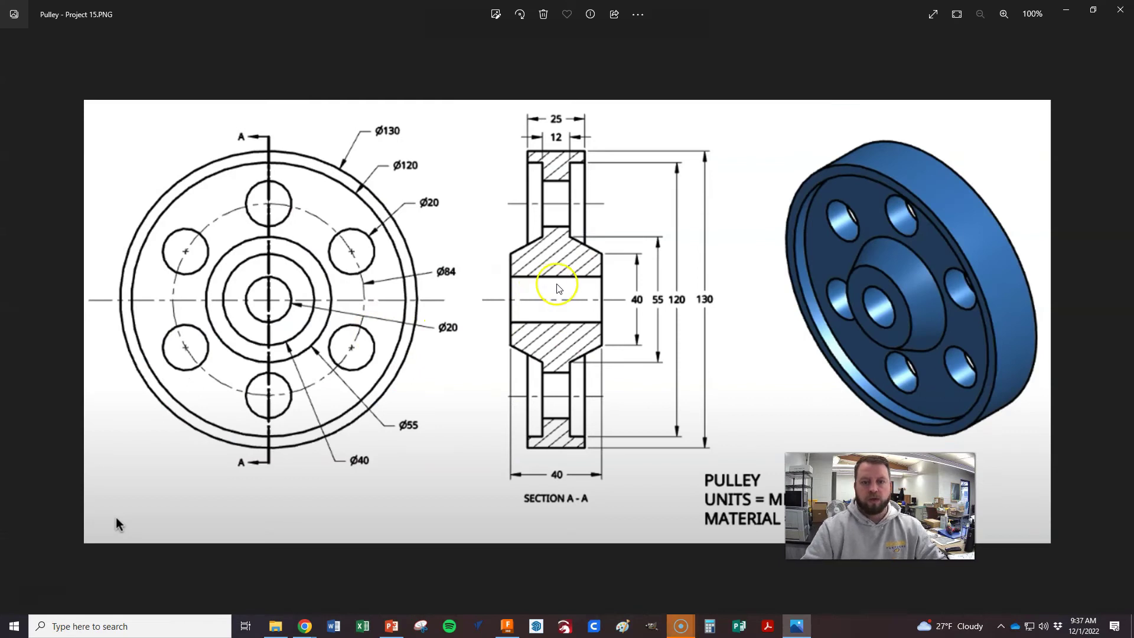
key(alt+Tab)
scroll(516, 455, down, 2)
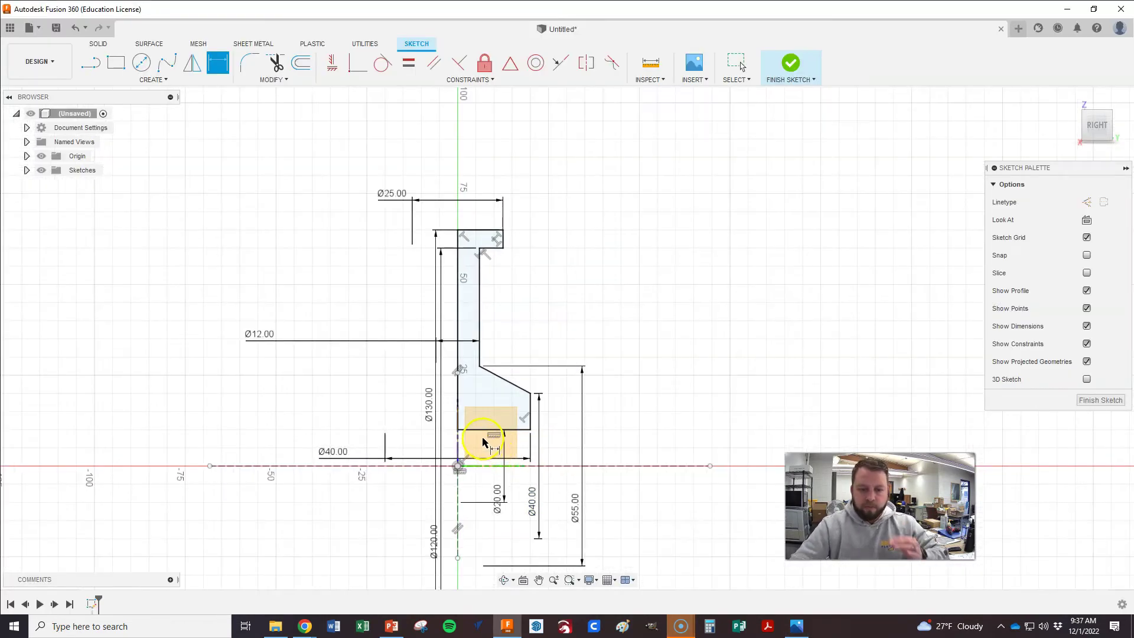
scroll(463, 469, up, 1)
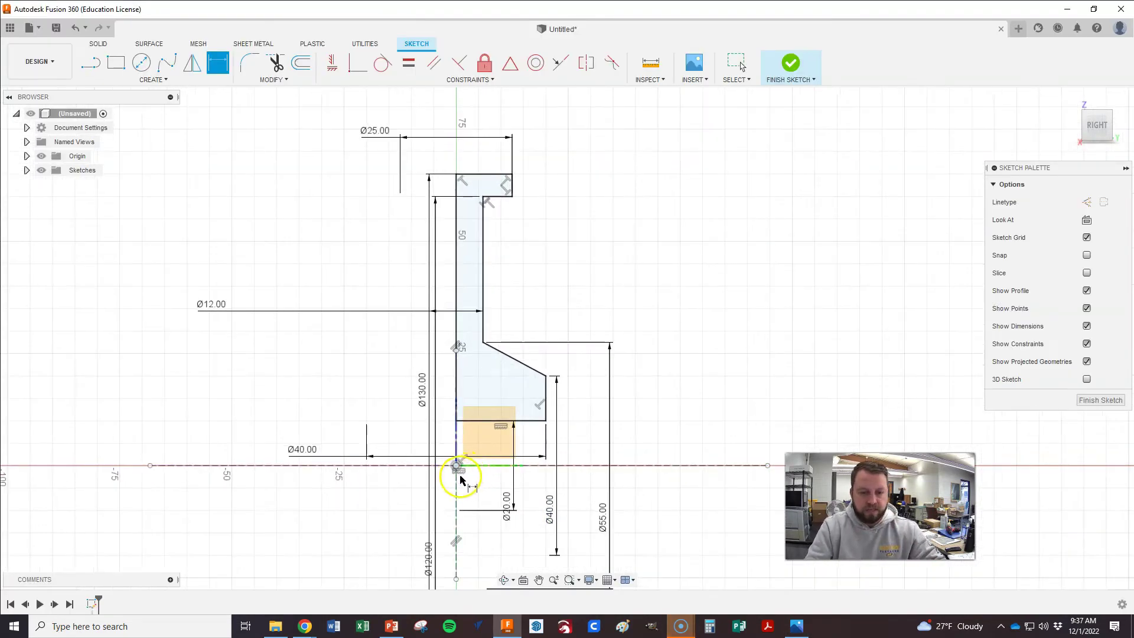
scroll(459, 469, down, 1)
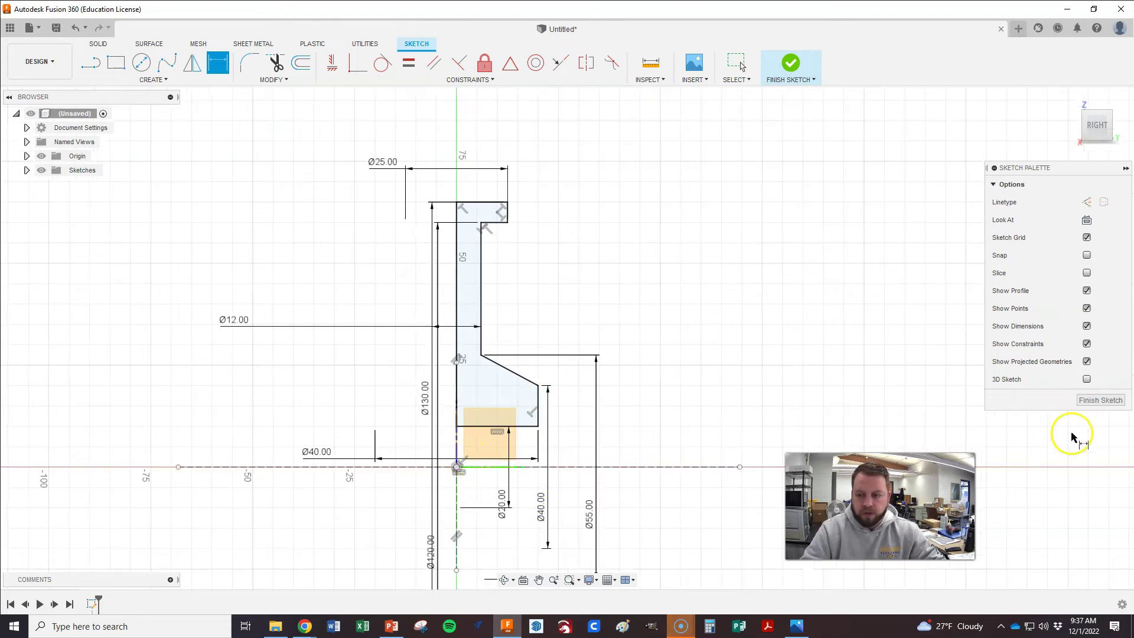
click(1100, 400)
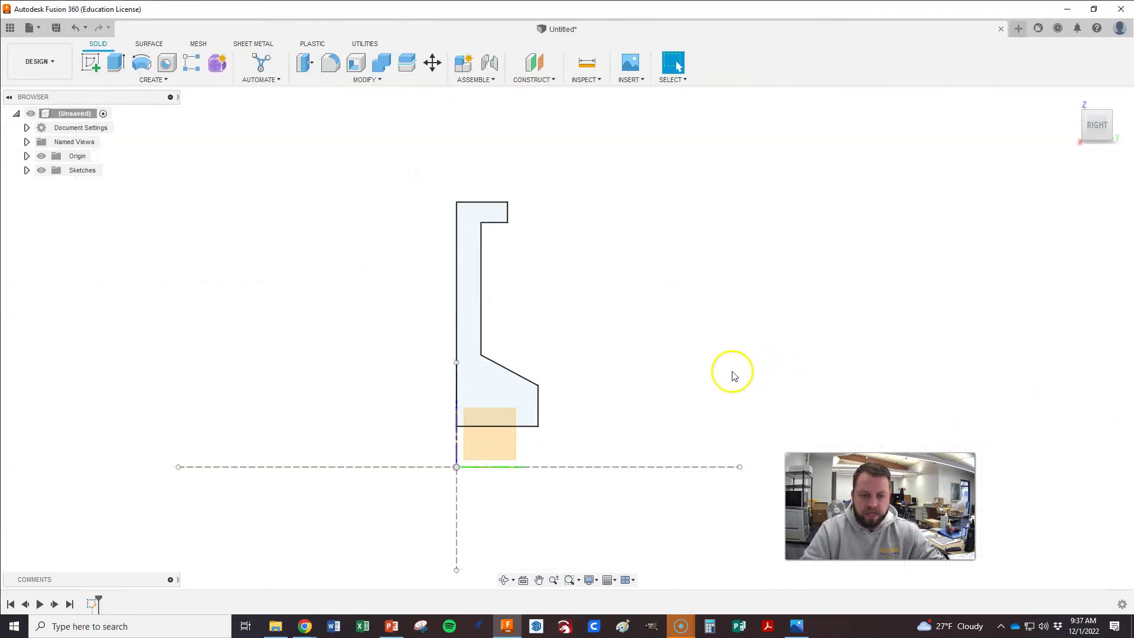
Step: Revolve the half profile 360 degrees about the horizontal centerline as a new body
click(1072, 97)
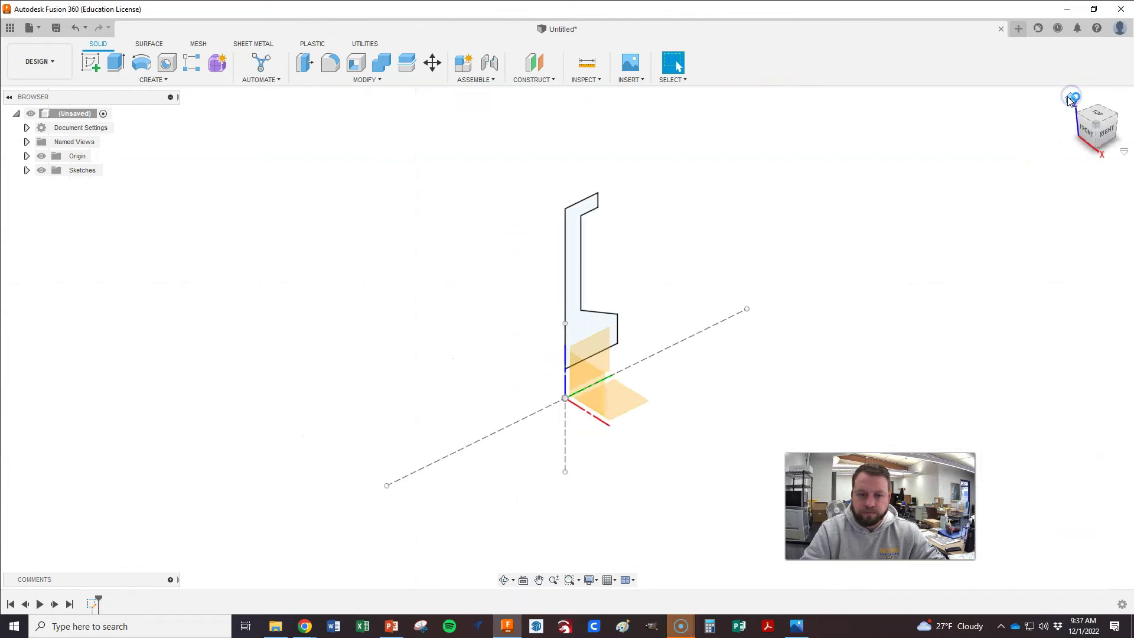
click(141, 62)
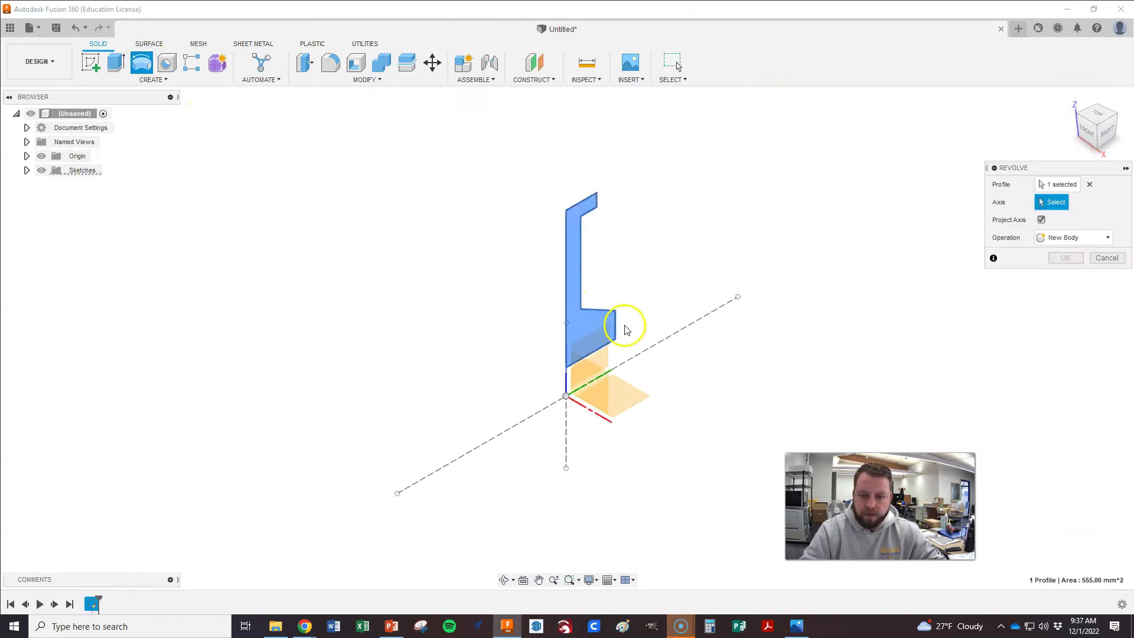
click(685, 326)
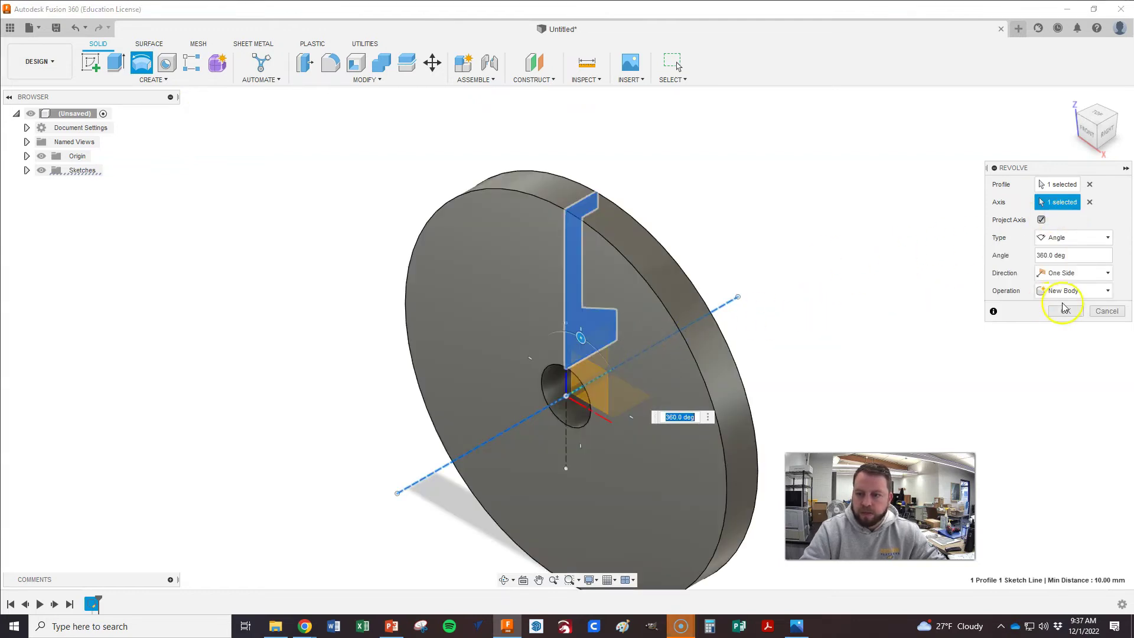
click(1066, 311)
Step: Mirror the revolved body about its large flat front face and join the copy to the original
shift+middle_drag(982, 276, 732, 354)
click(1070, 99)
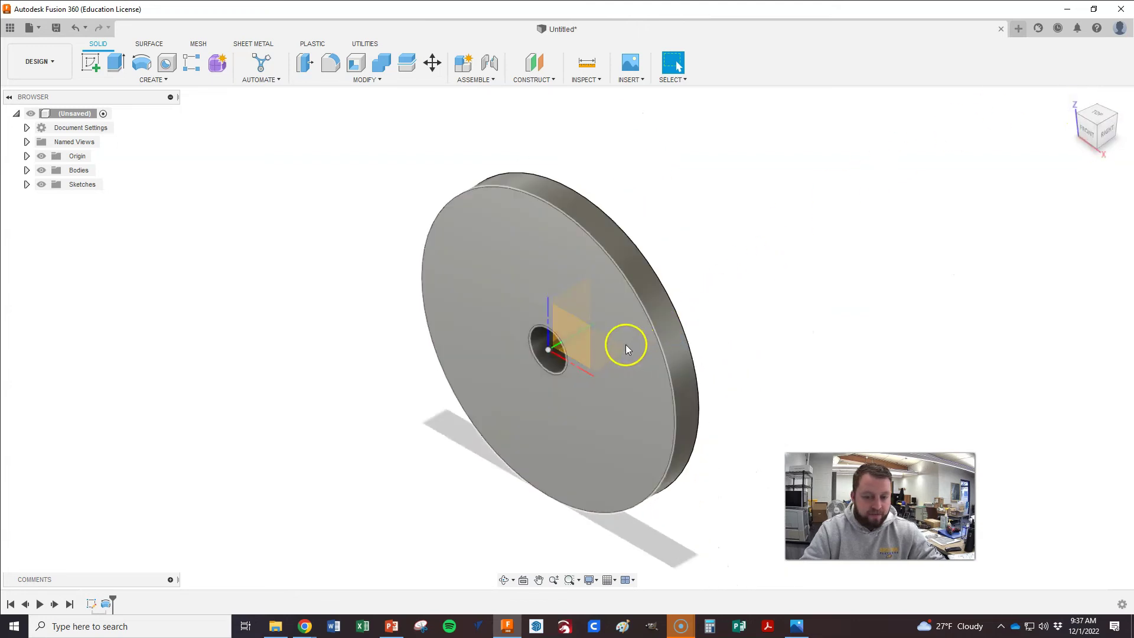
click(155, 81)
click(112, 355)
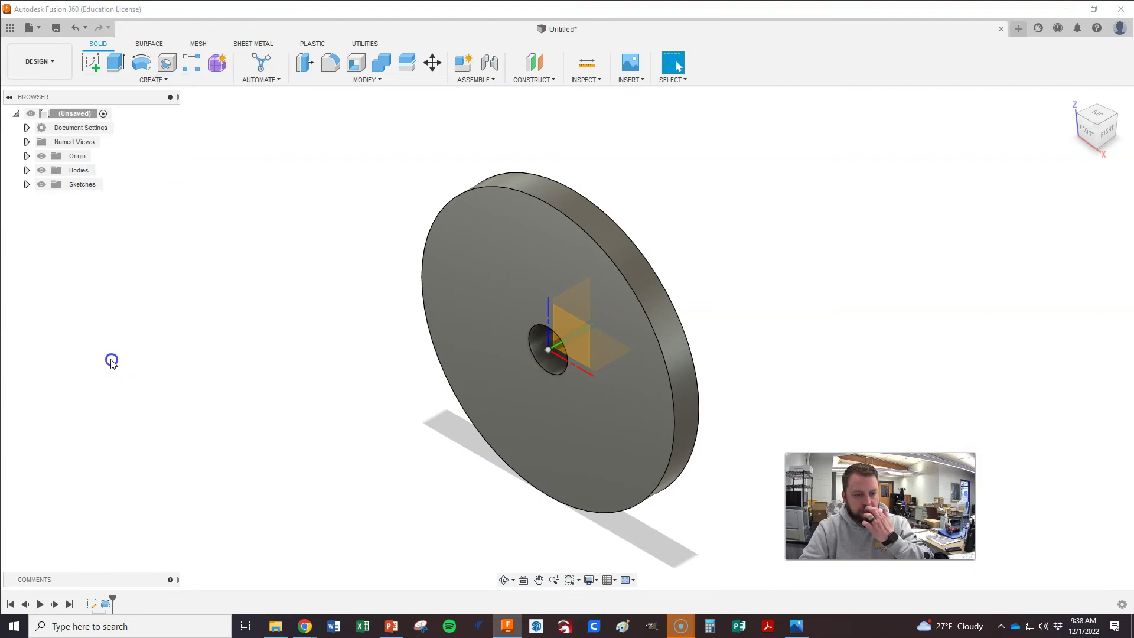
click(527, 261)
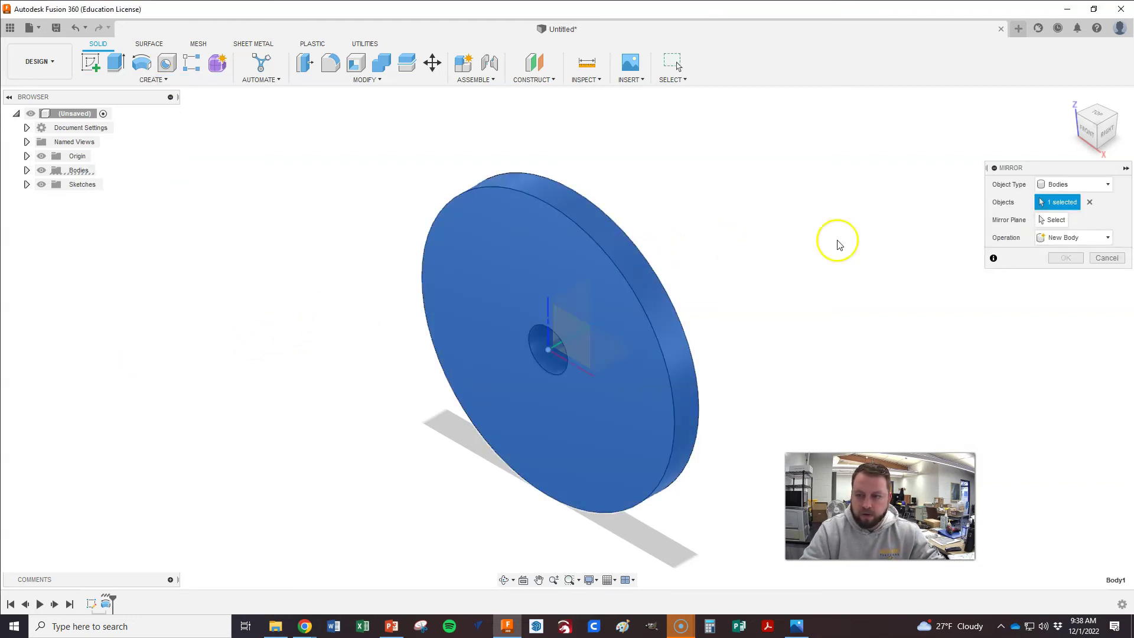
click(1047, 220)
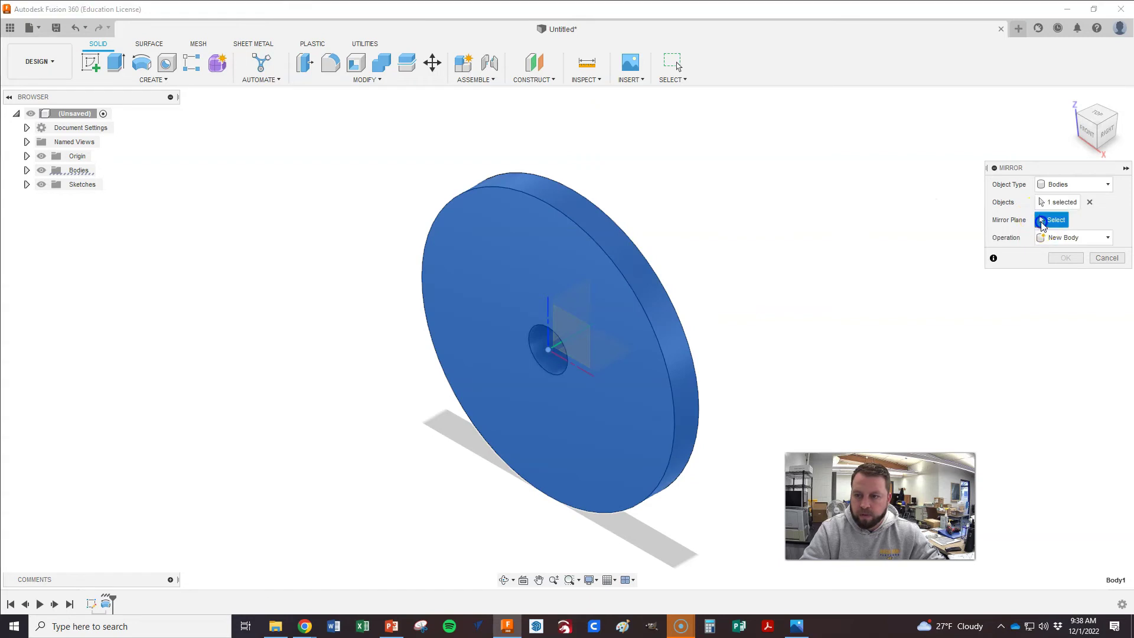
click(520, 286)
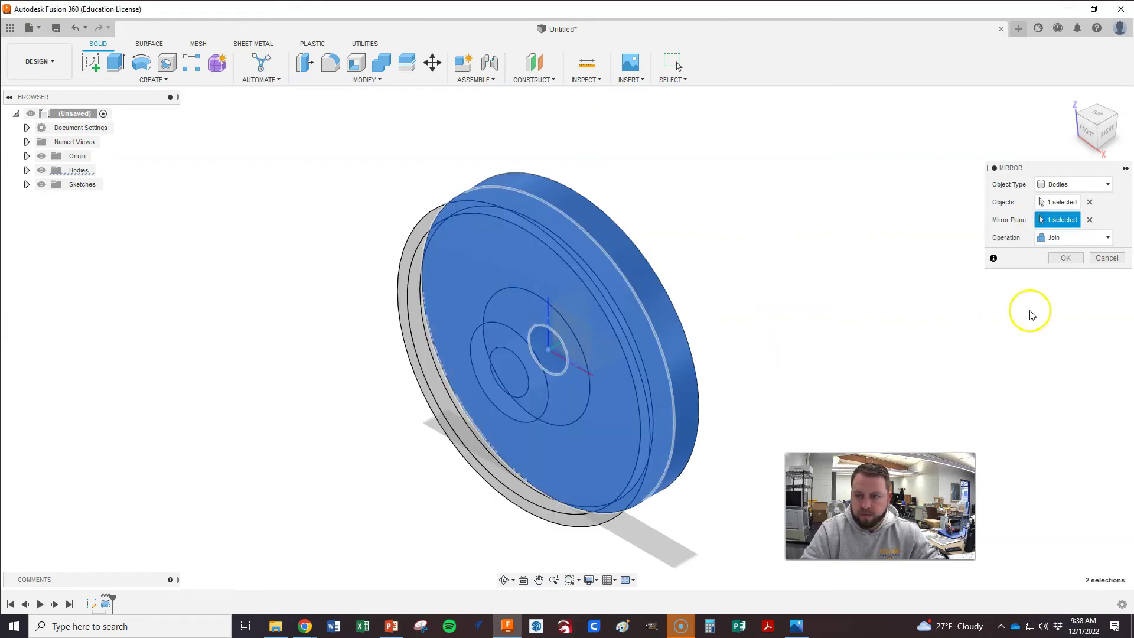
click(1066, 259)
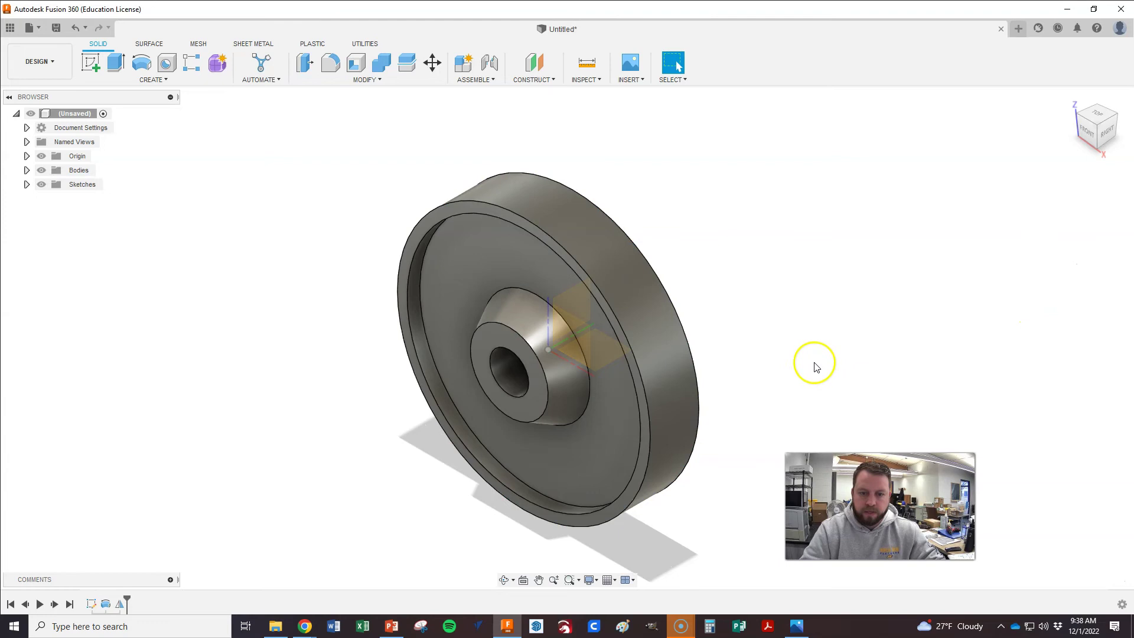
shift+middle_drag(807, 366, 781, 318)
key(F6)
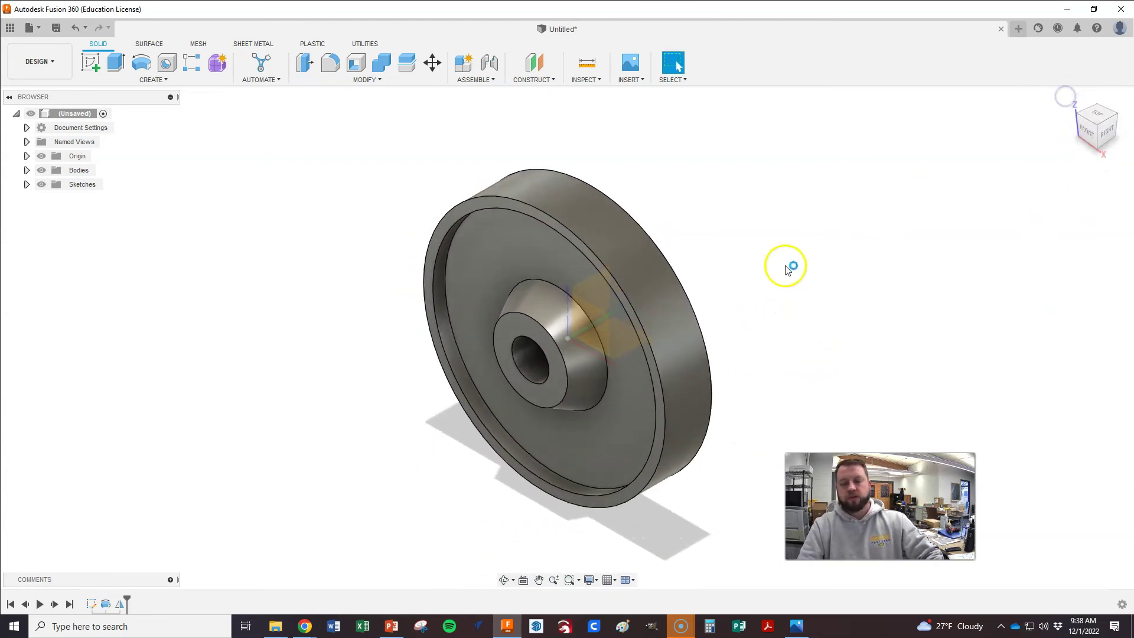
Step: Consult the pulley drawing for the hole layout and start a sketch on the web's recessed front face
key(alt+Tab)
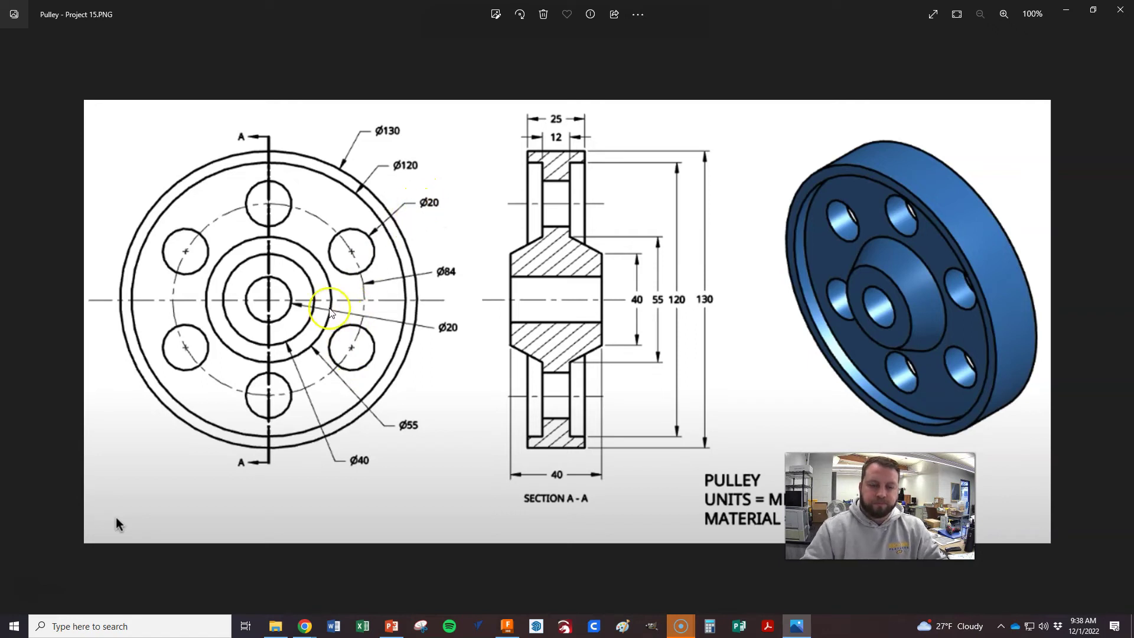
key(alt+Tab)
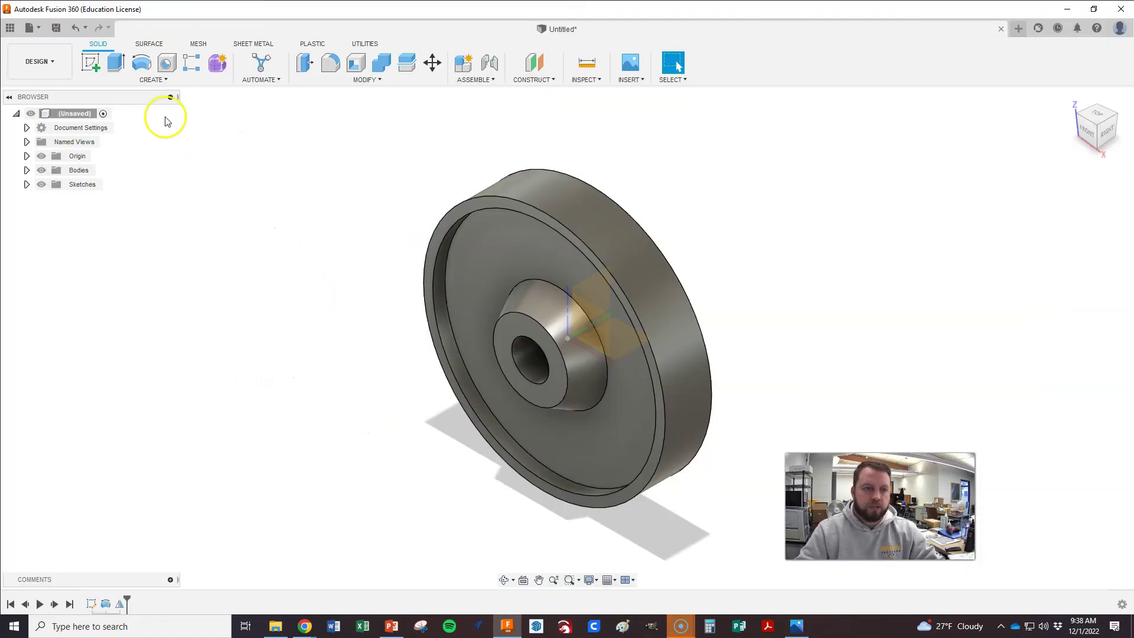
click(90, 62)
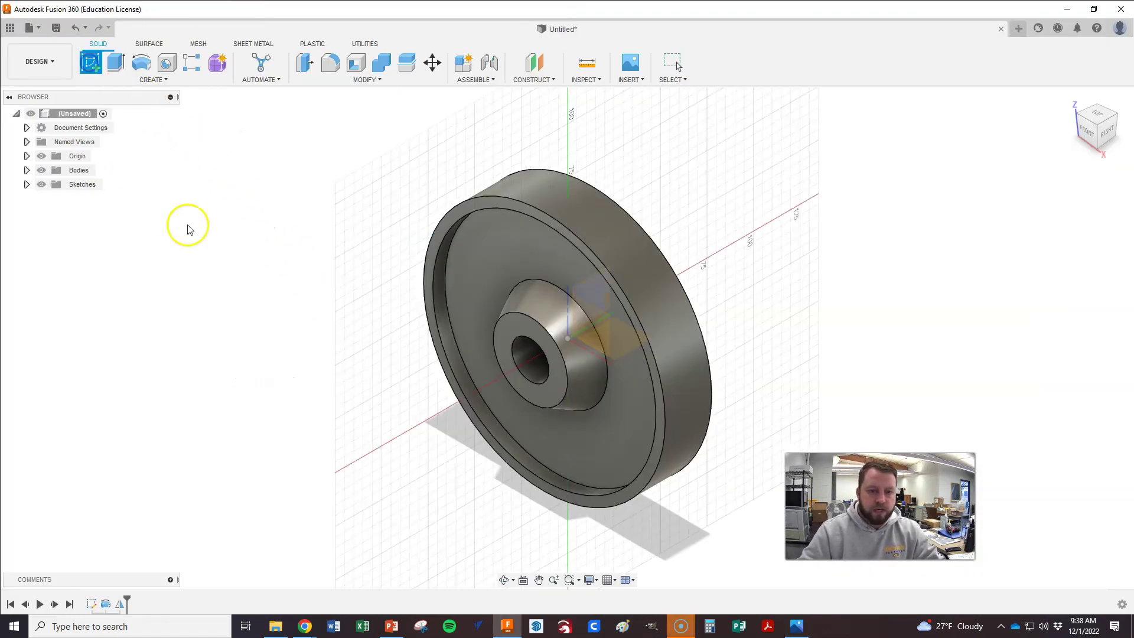
click(485, 264)
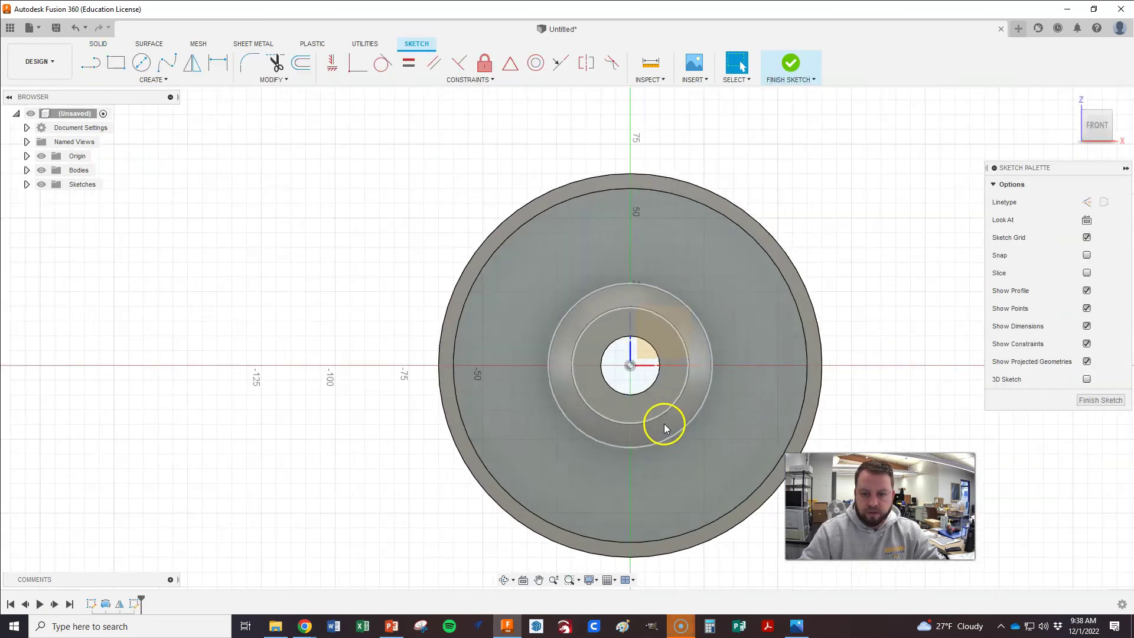
scroll(663, 430, up, 1)
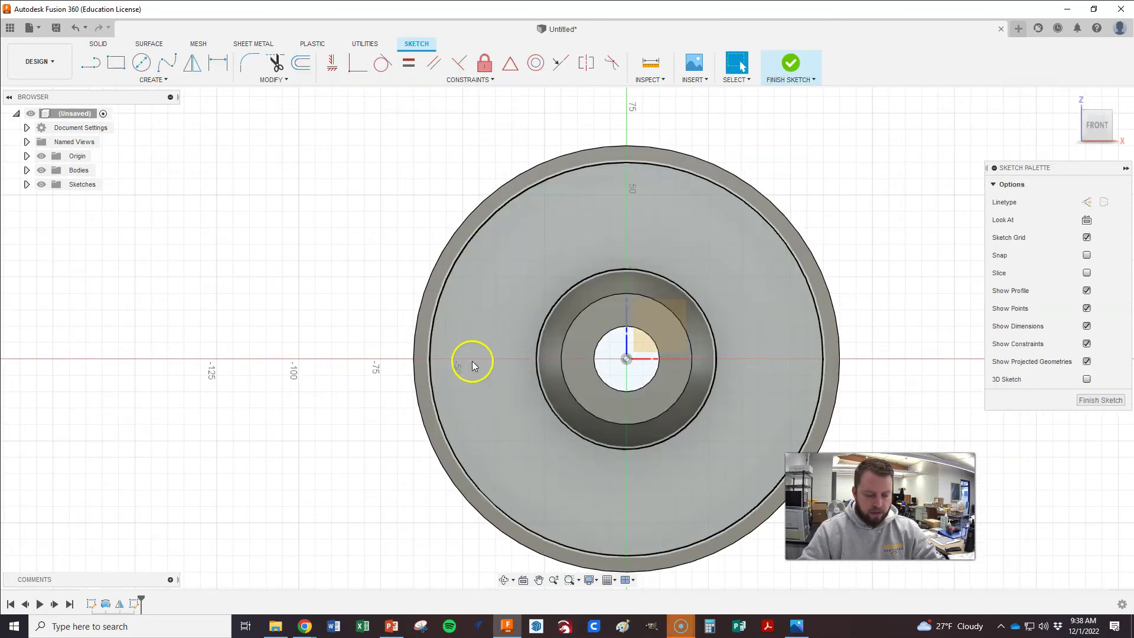
Step: Per the pulley drawing, sketch a vertical construction line 84/2 mm long upward from the pulley's centre
key(alt+Tab)
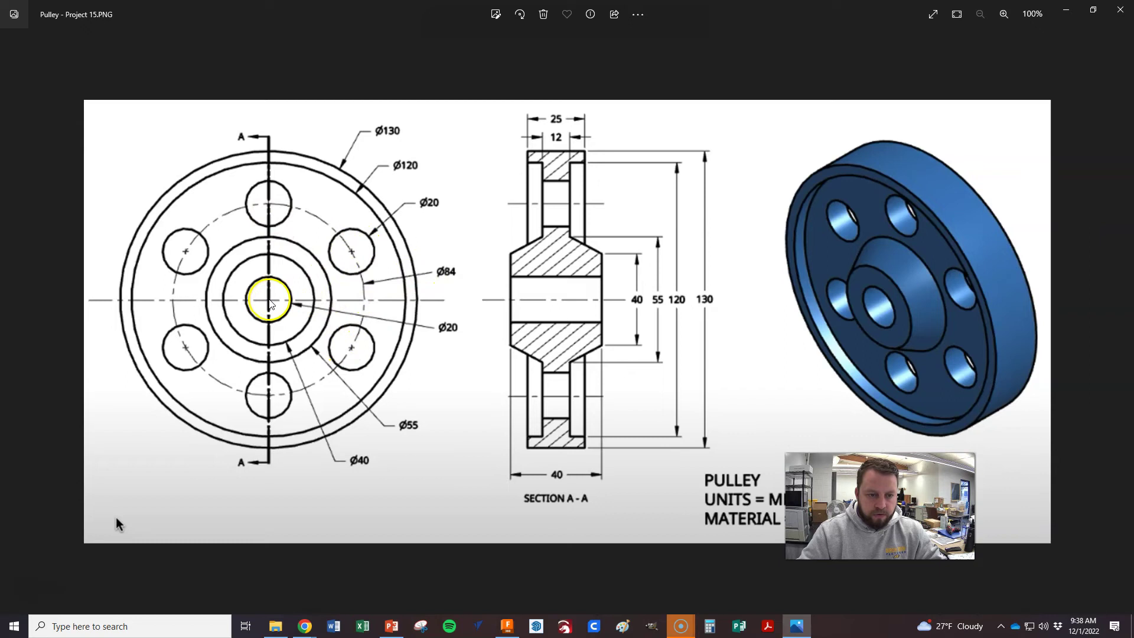
key(alt+Tab)
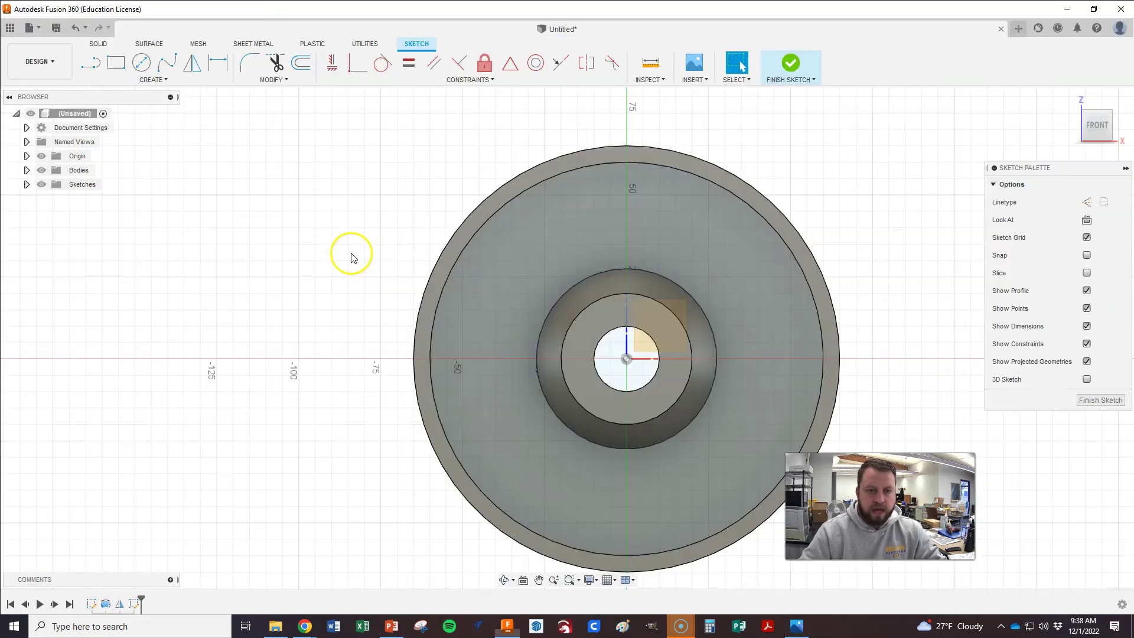
click(88, 69)
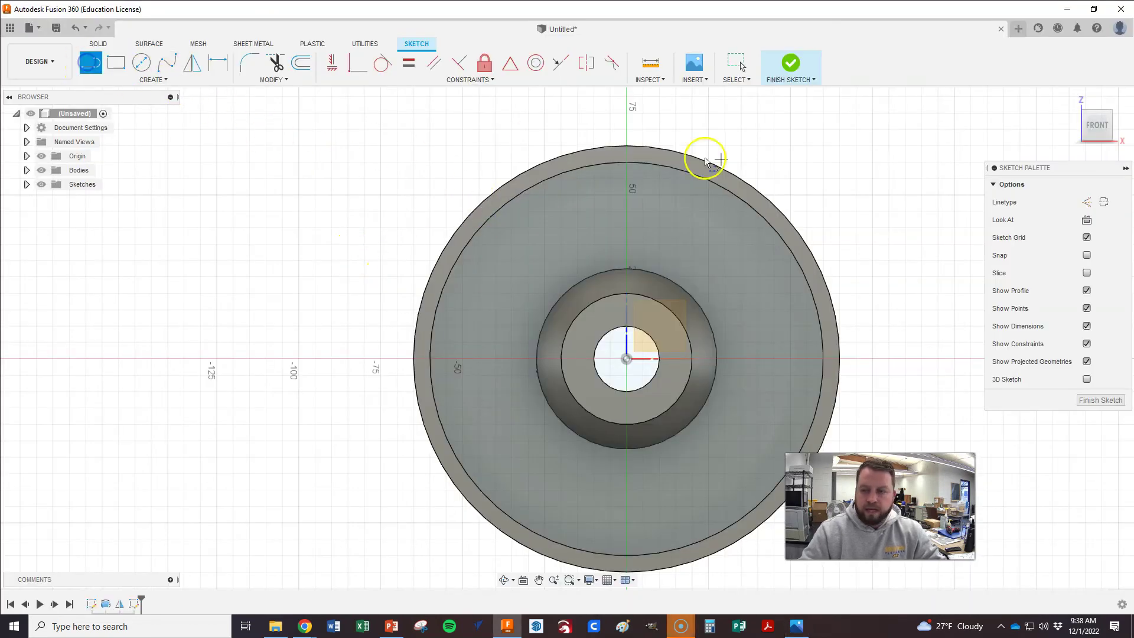
click(1087, 201)
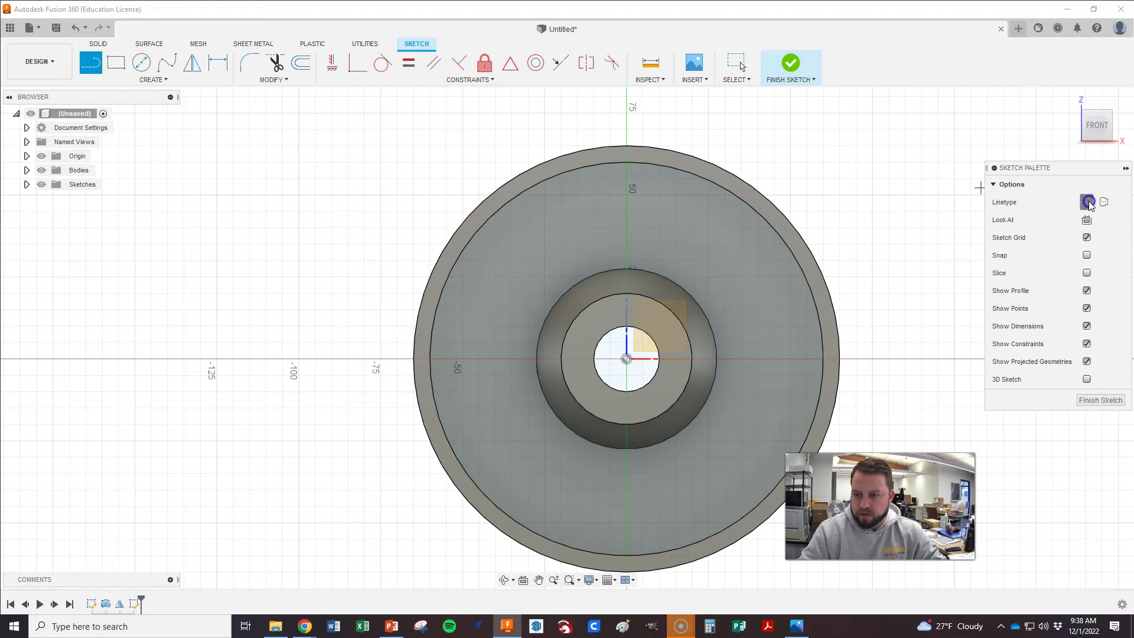
click(626, 359)
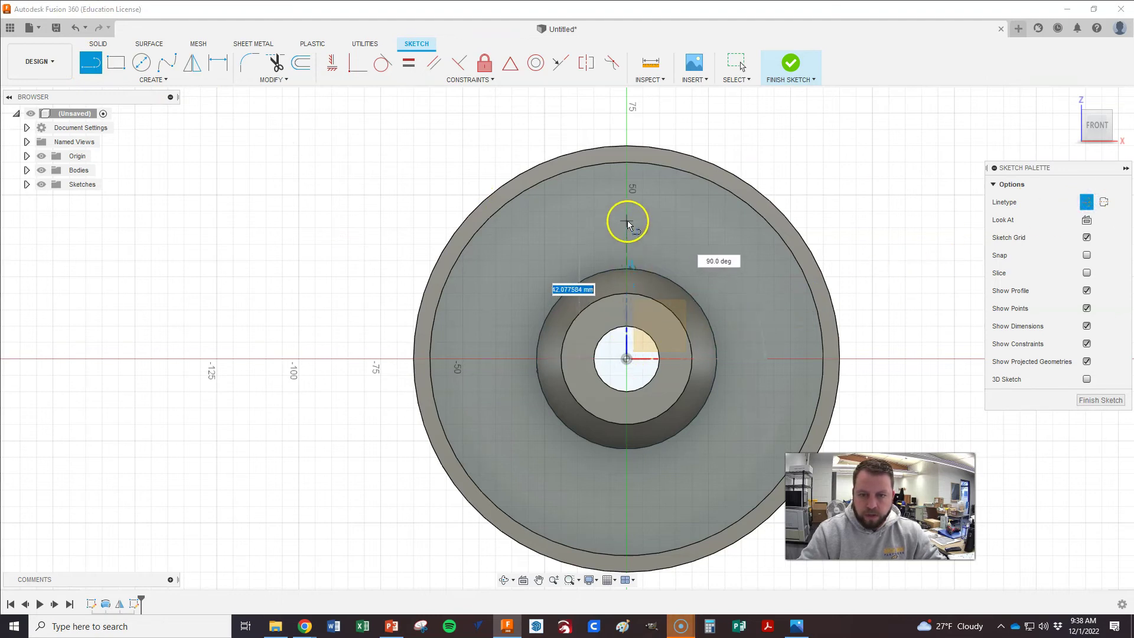
text(84/2)
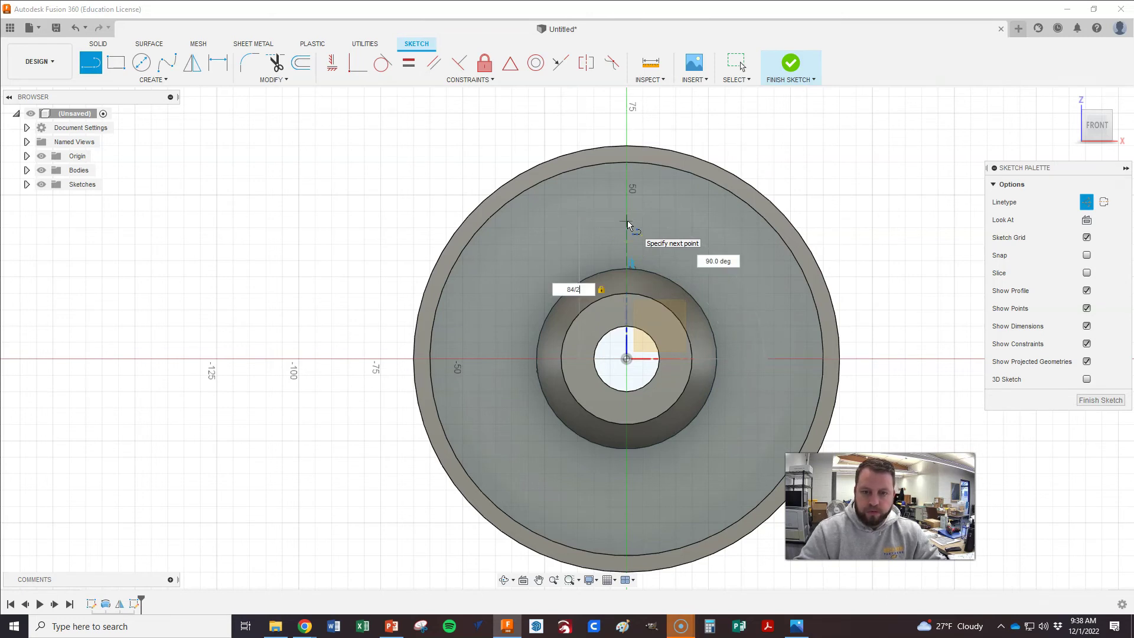
key(Return)
key(Escape)
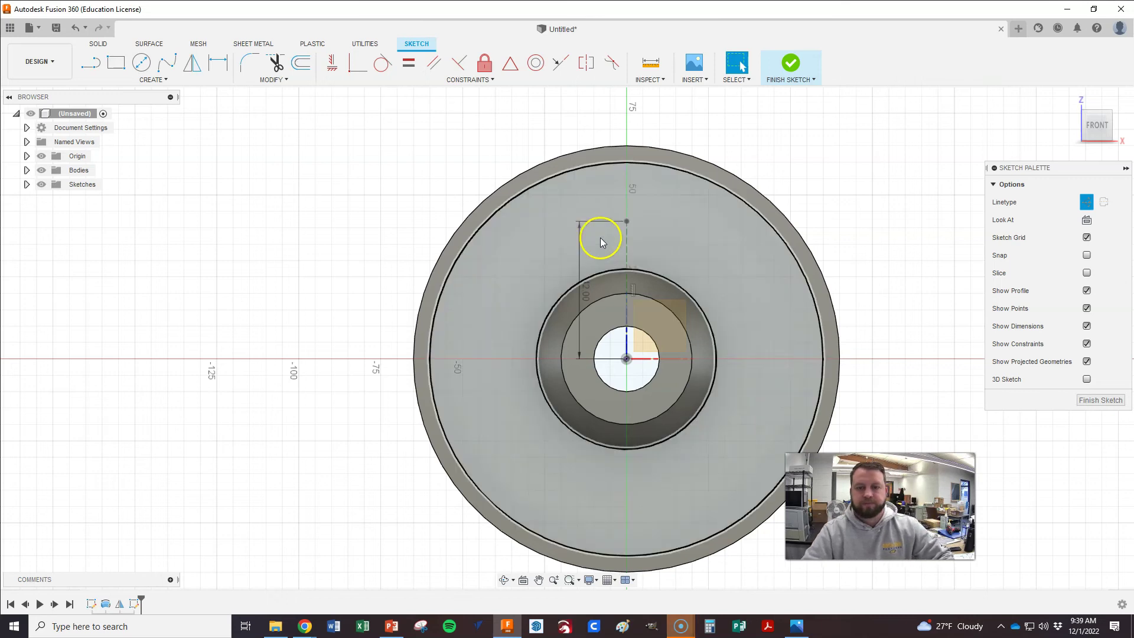
Step: Sketch a 20 mm diameter circle with normal linetype at the construction line's upper end and finish the sketch
key(c)
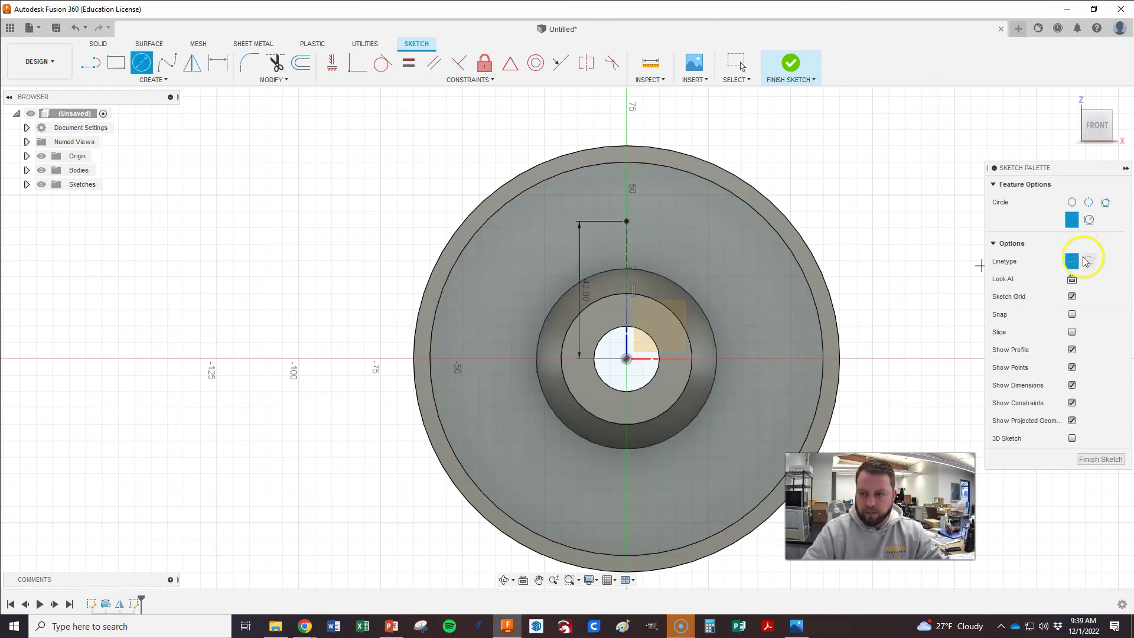
click(1073, 261)
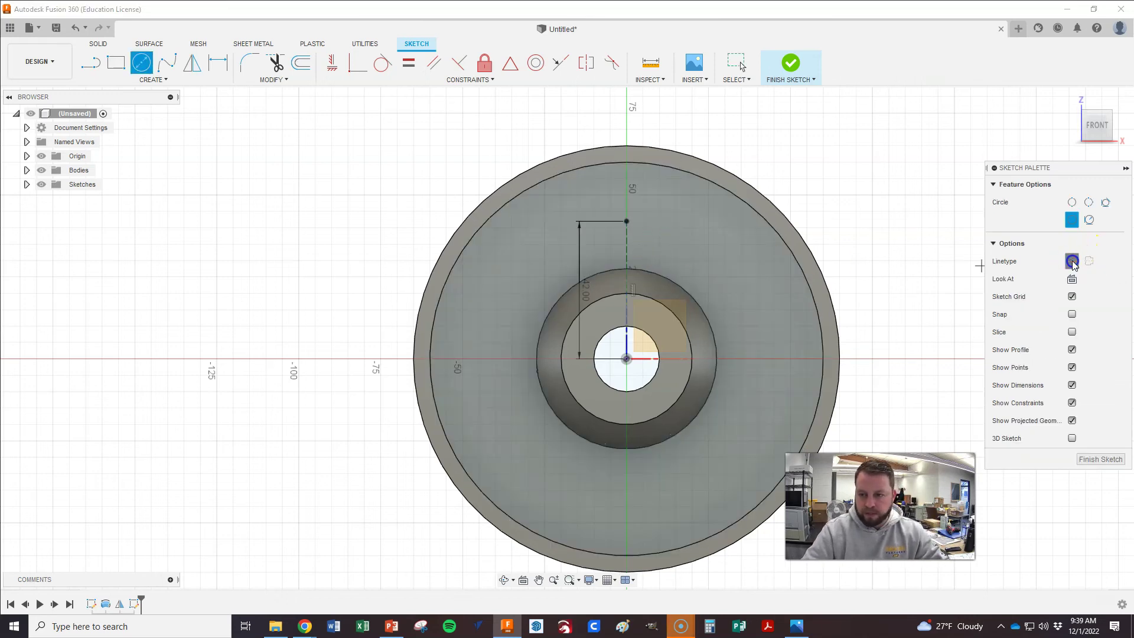
click(629, 224)
key(alt+Tab)
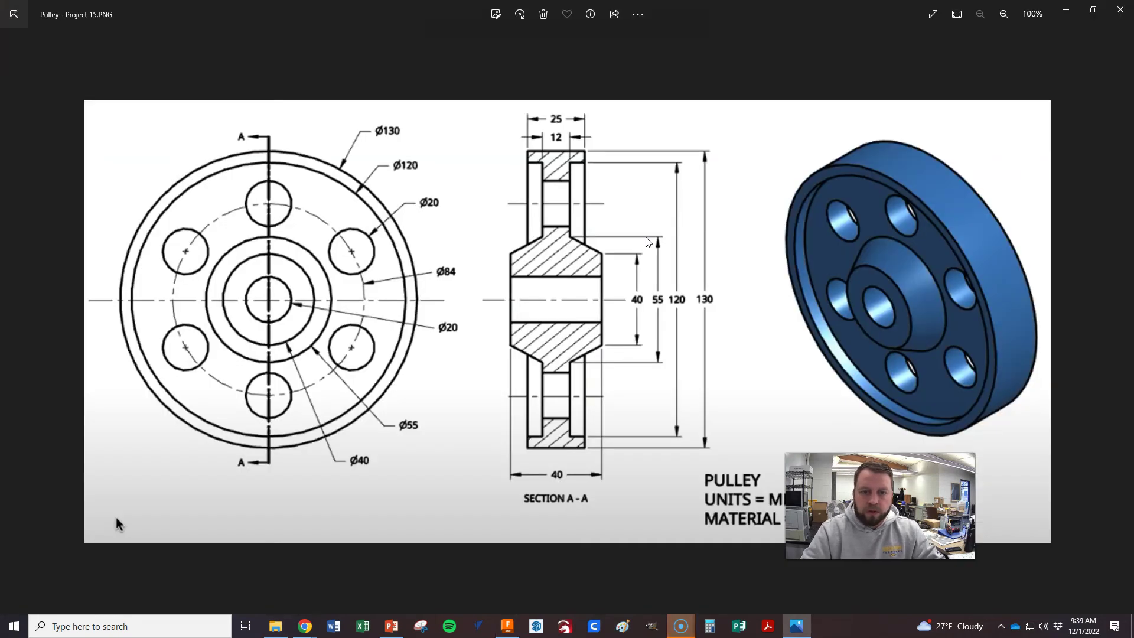
key(alt+Tab)
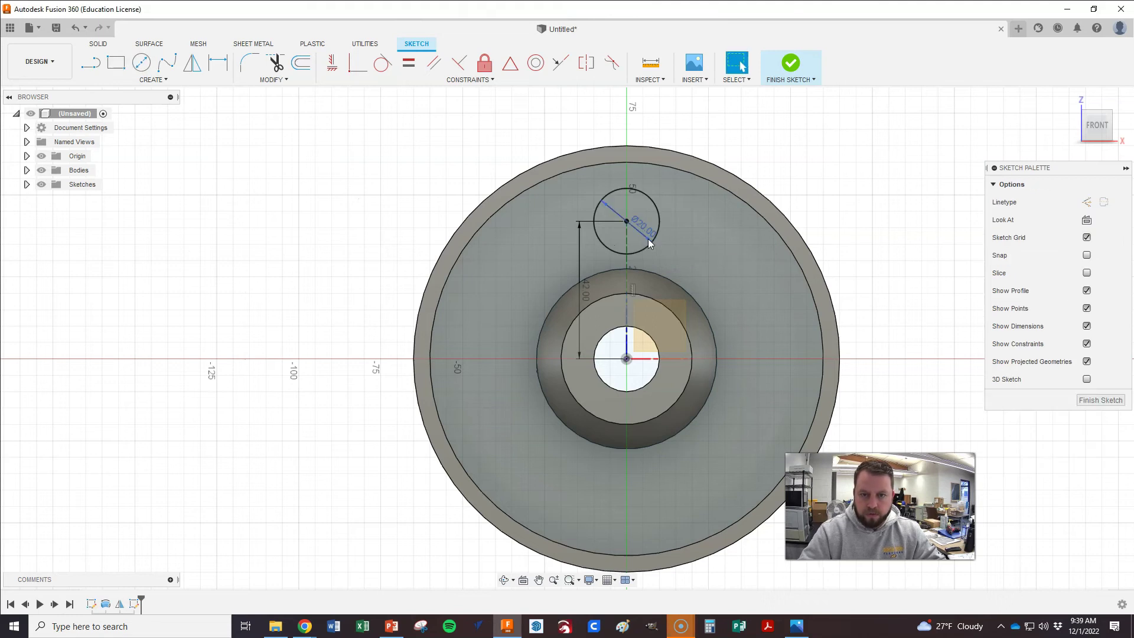
click(1102, 400)
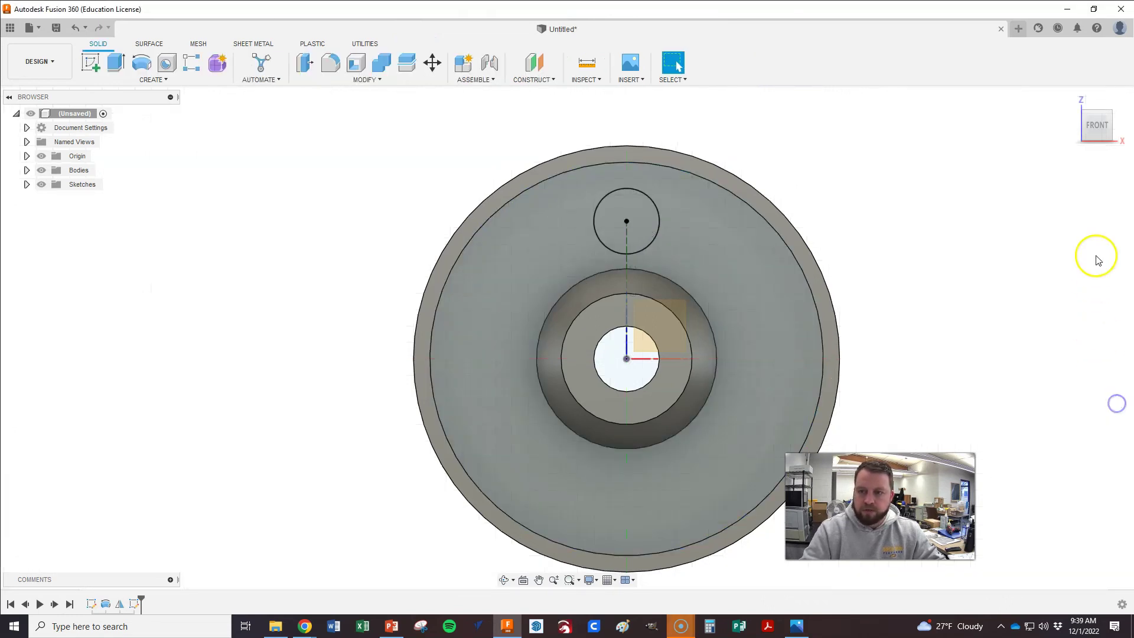
Step: Extrude the circle into the web as a cut with the extent set to All
click(1109, 110)
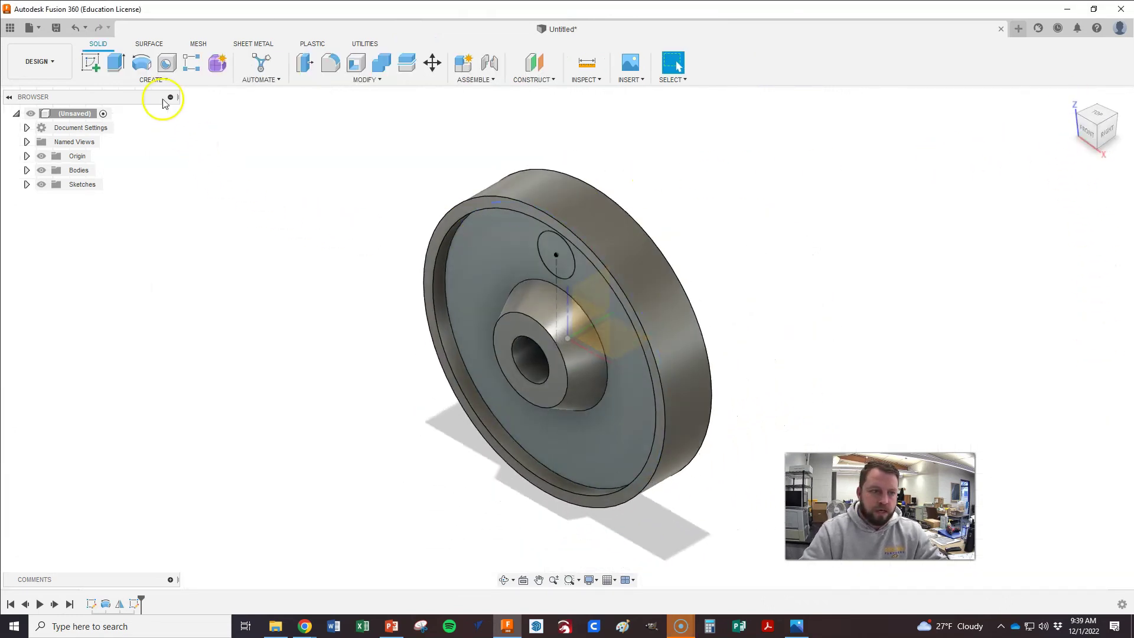
click(115, 63)
click(548, 258)
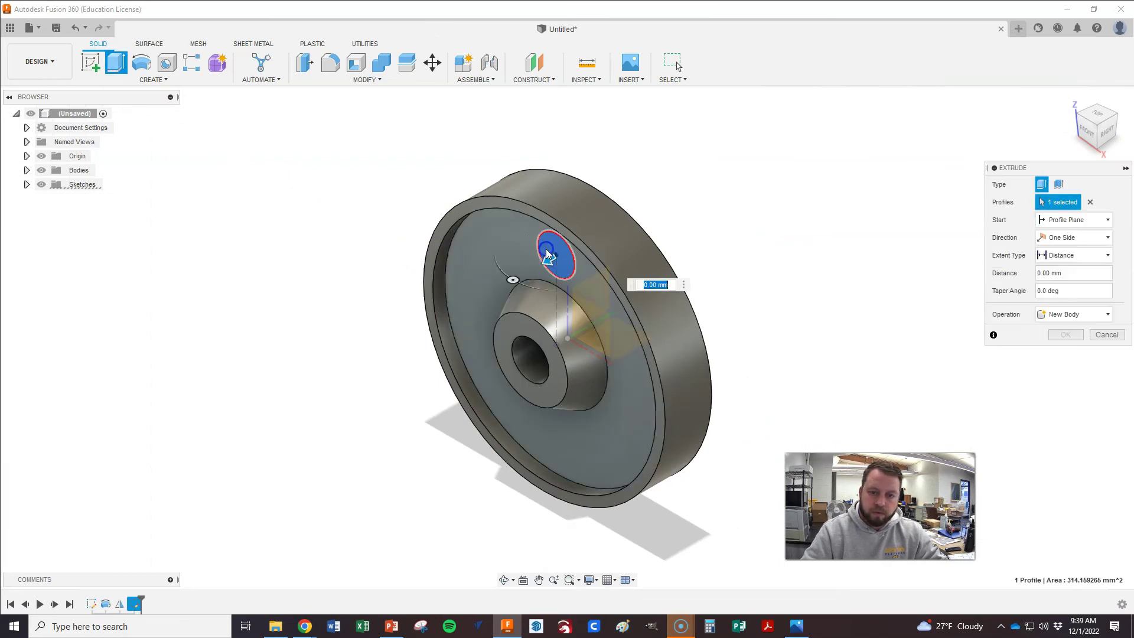
text(-30)
click(1105, 256)
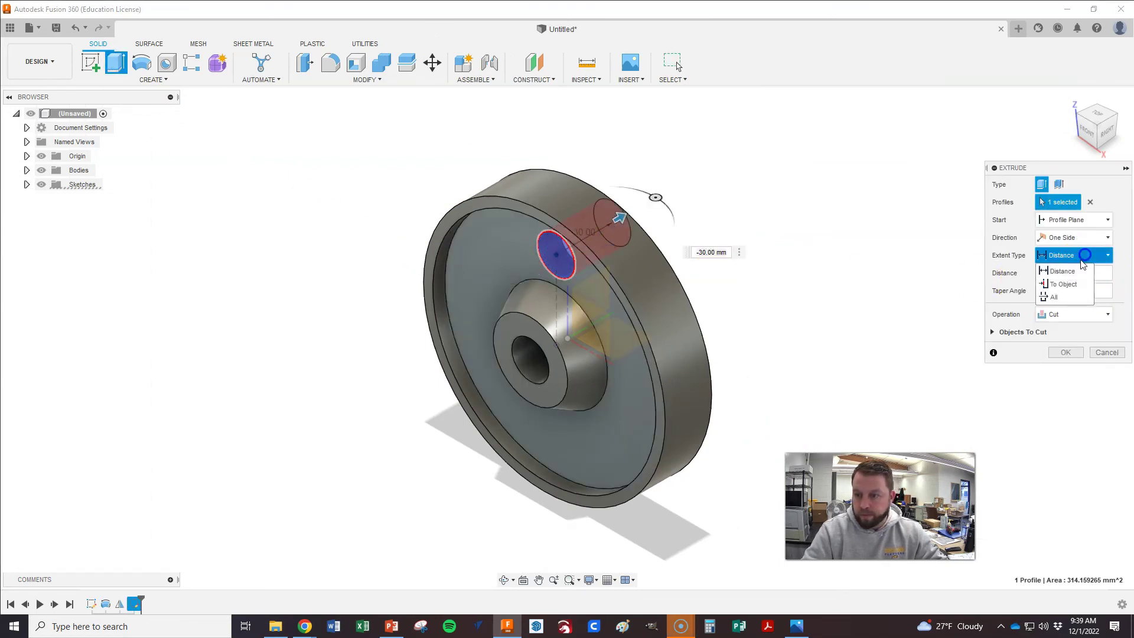
click(1054, 297)
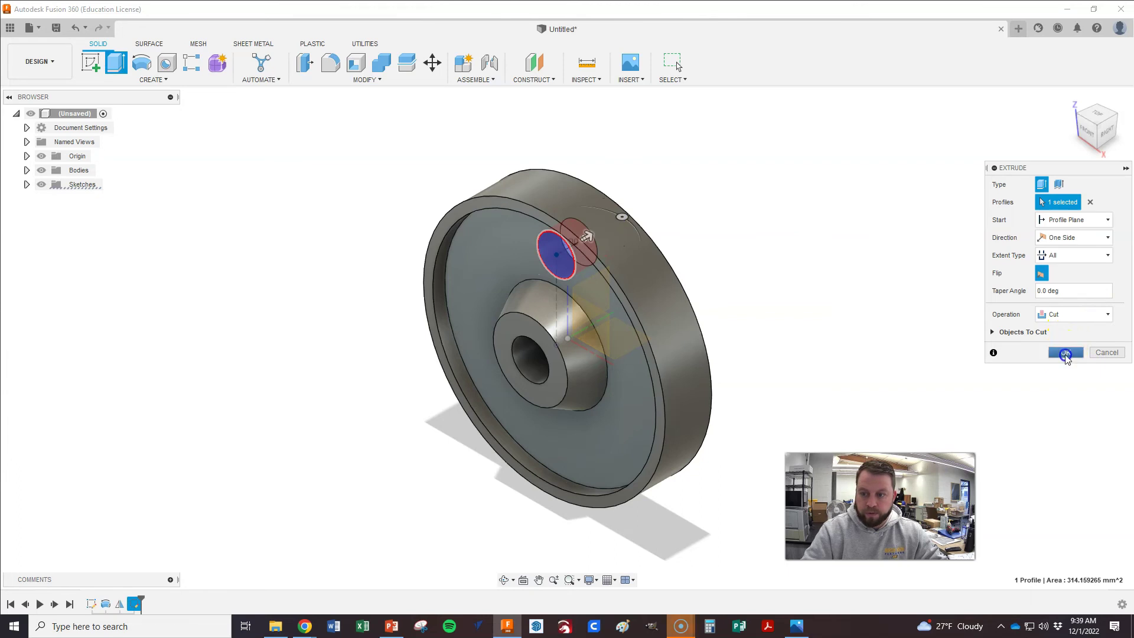
click(1067, 351)
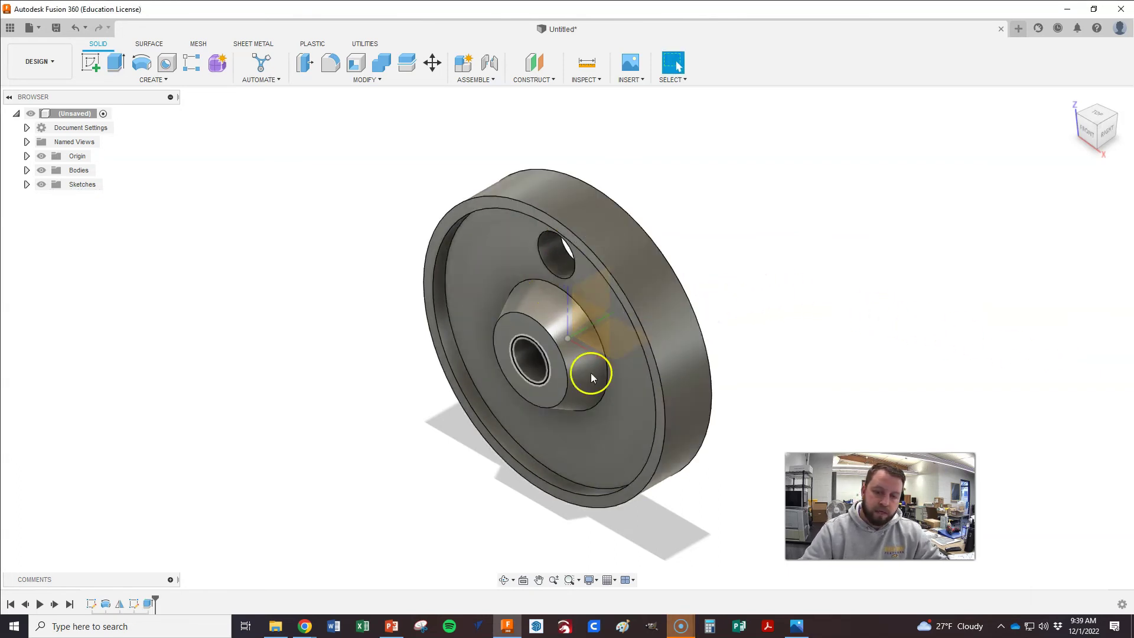
Step: Start a circular pattern with the object type set to Features and pick the web hole's extruded cut as its object
click(159, 87)
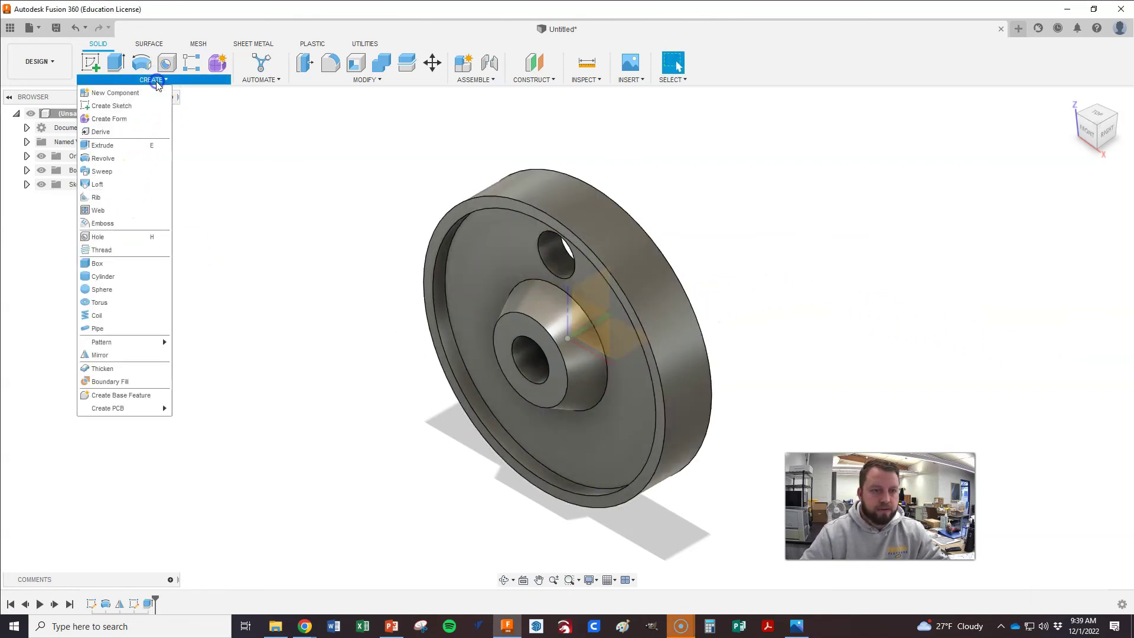
mouse_move(116, 345)
click(203, 355)
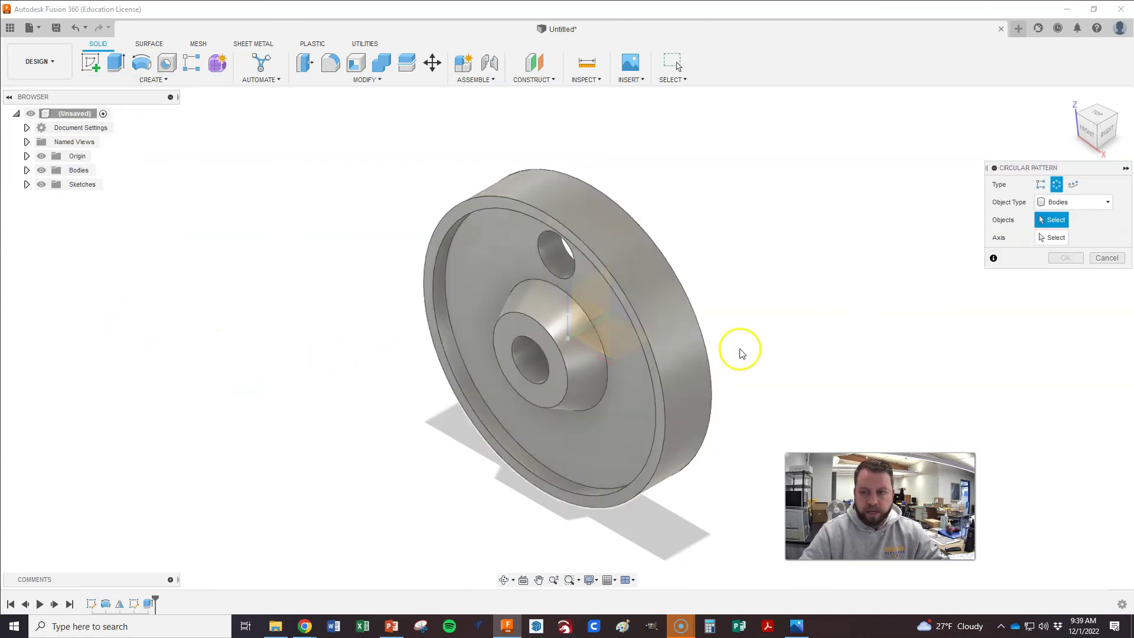
click(1069, 203)
click(1066, 204)
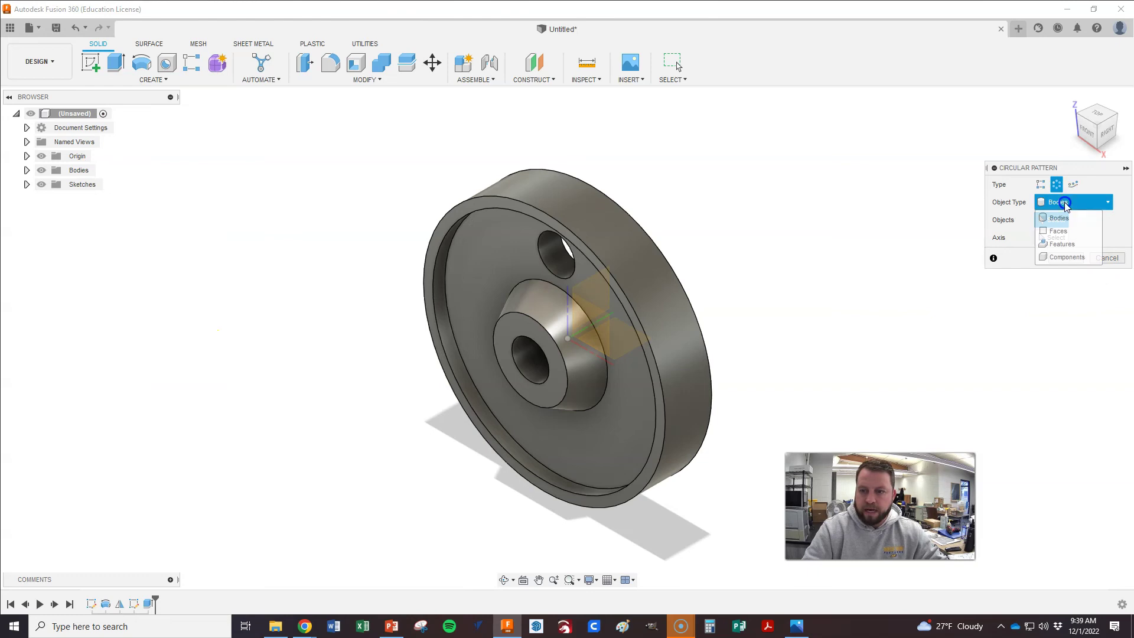
click(1061, 247)
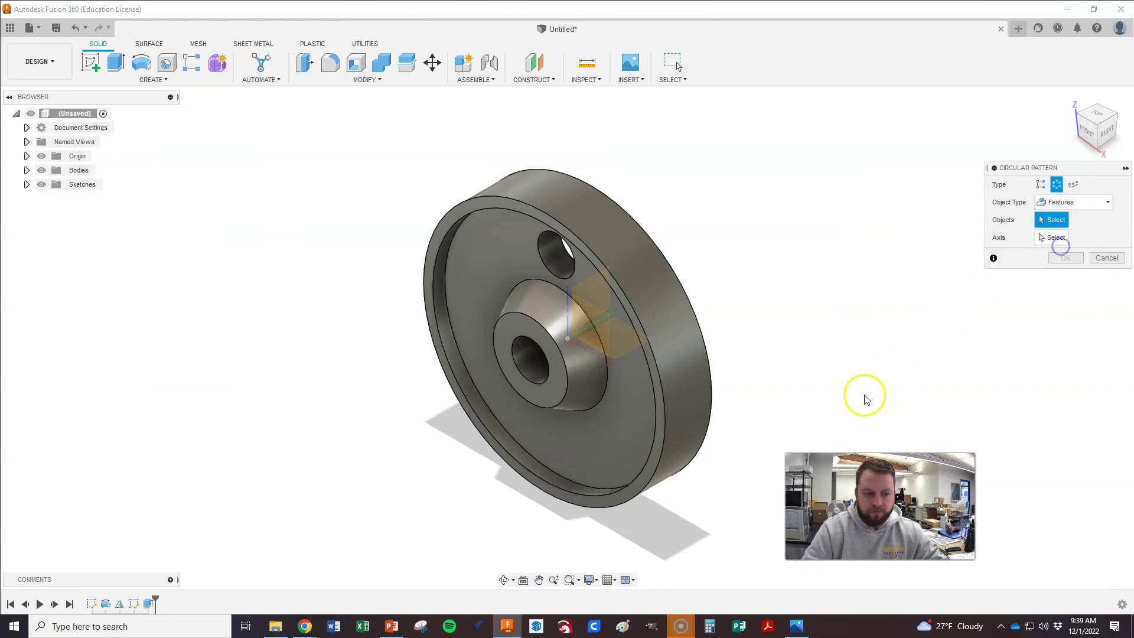
click(150, 604)
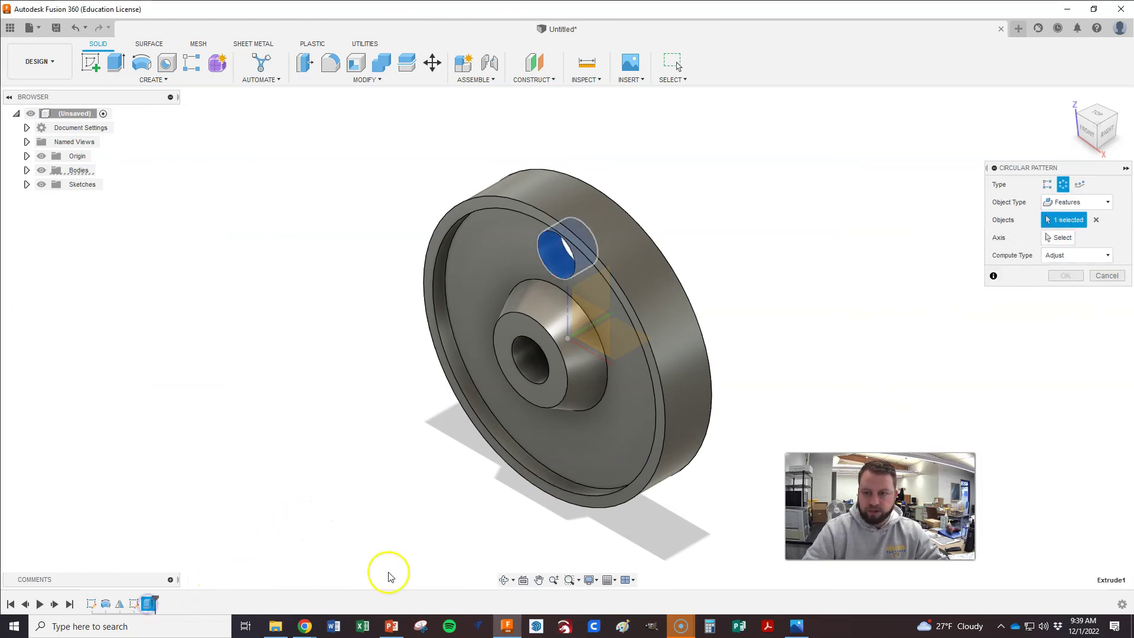
Step: Use the first sketch's centreline as the pattern axis, create a full pattern with quantity 6, and hide that sketch again
click(1058, 238)
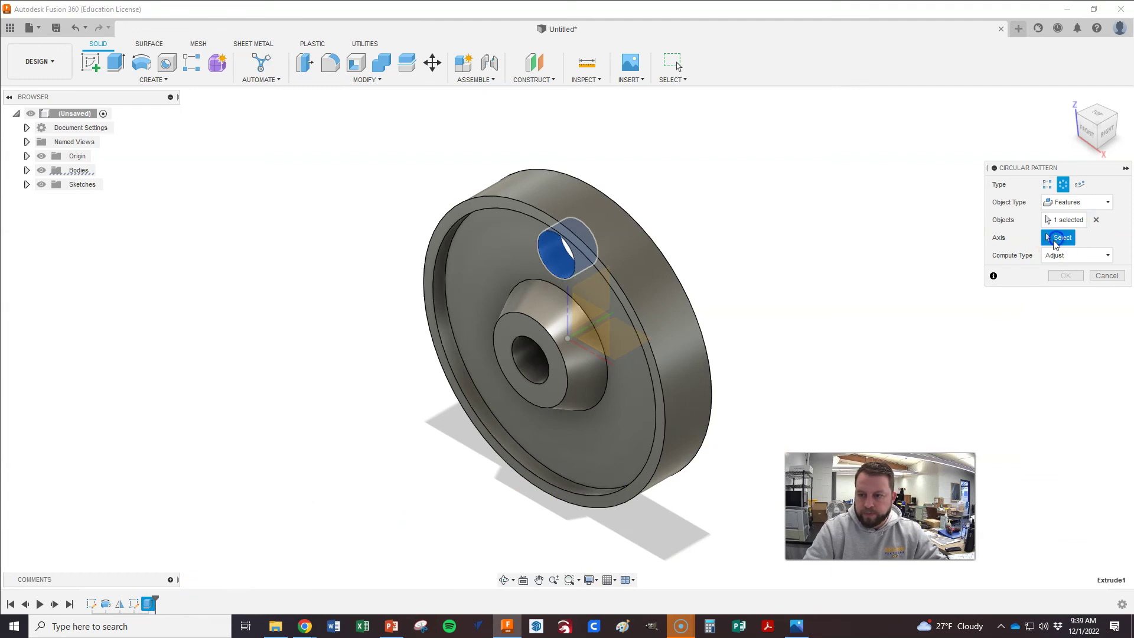
click(27, 185)
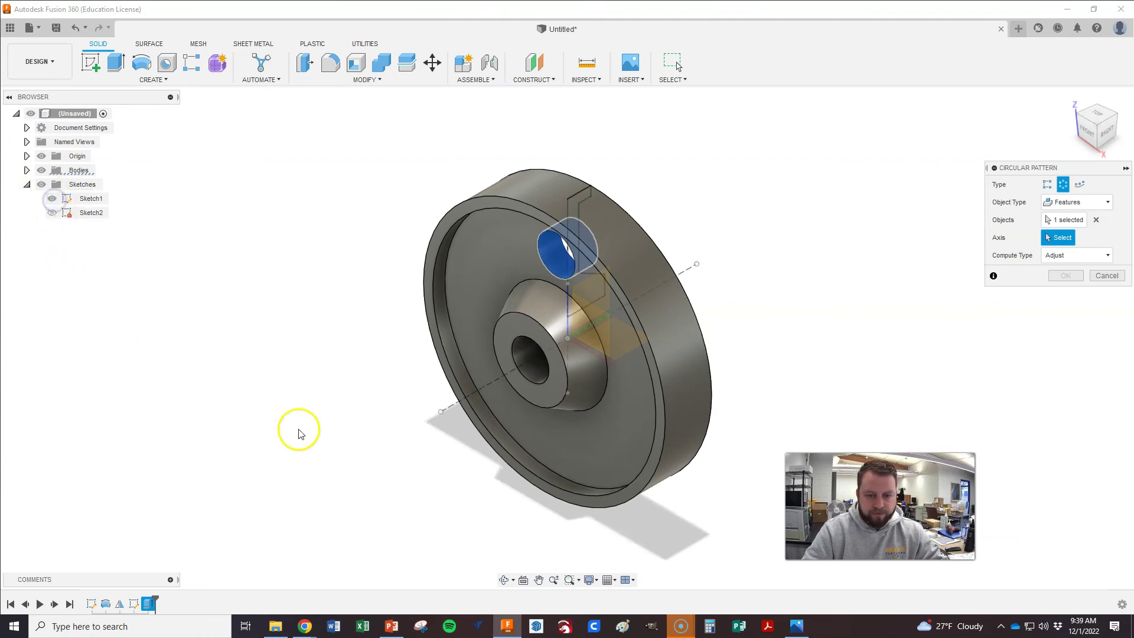
click(452, 408)
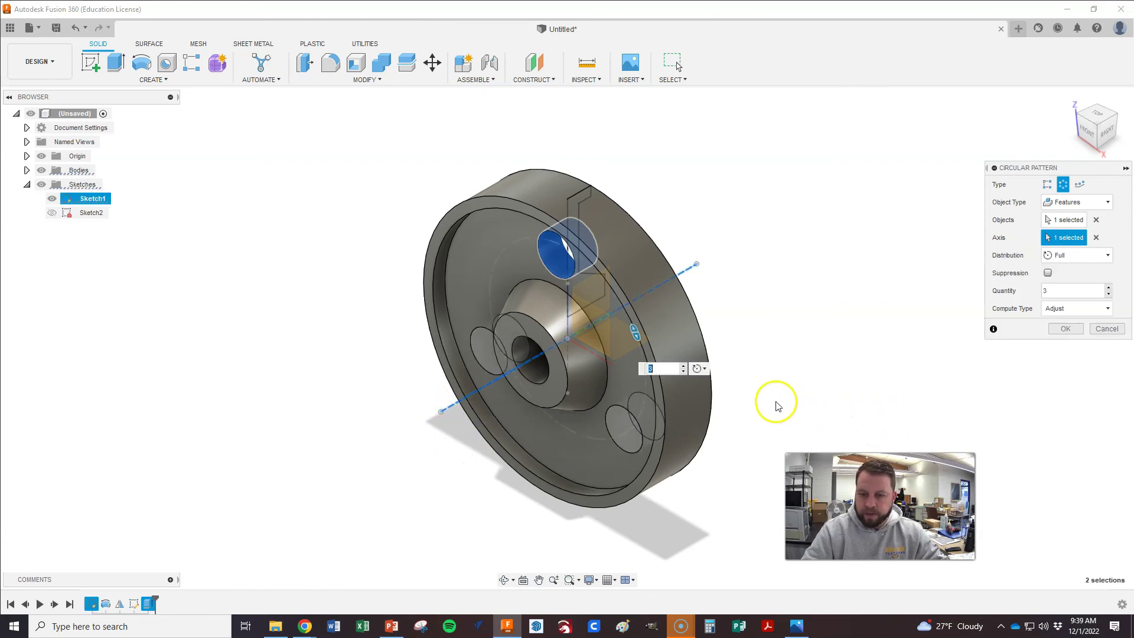
click(684, 366)
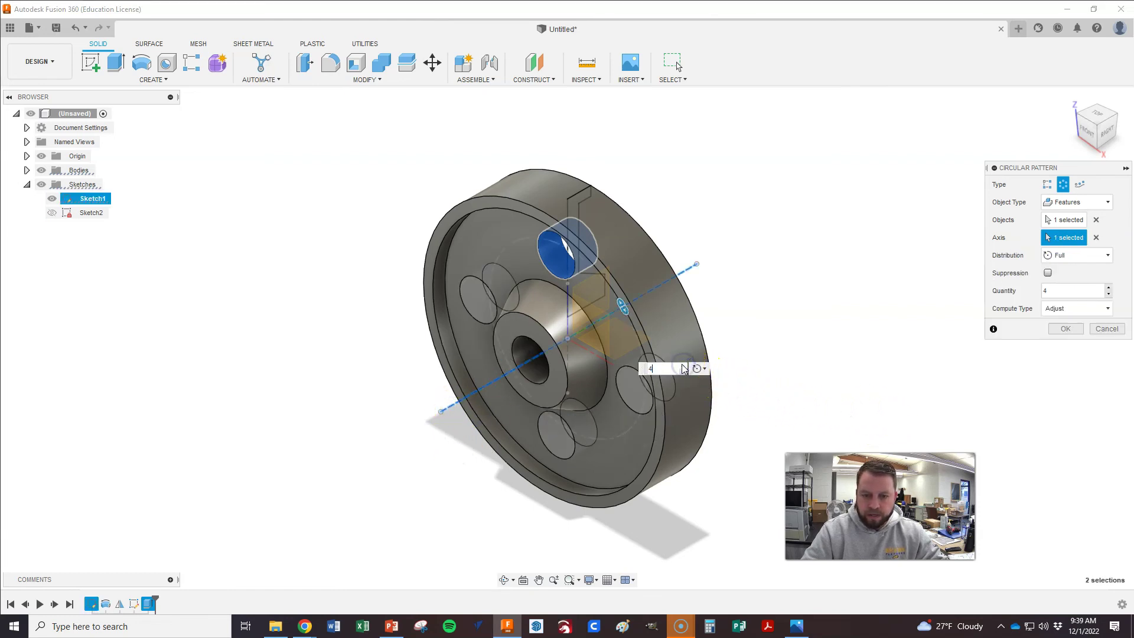
click(683, 367)
click(684, 366)
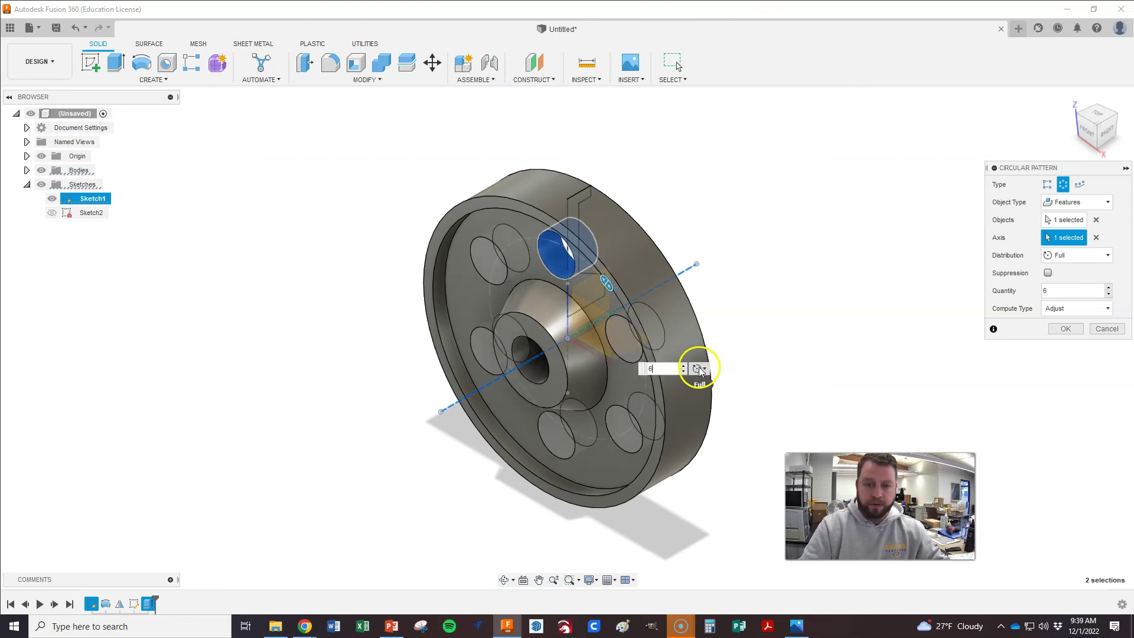
click(1066, 329)
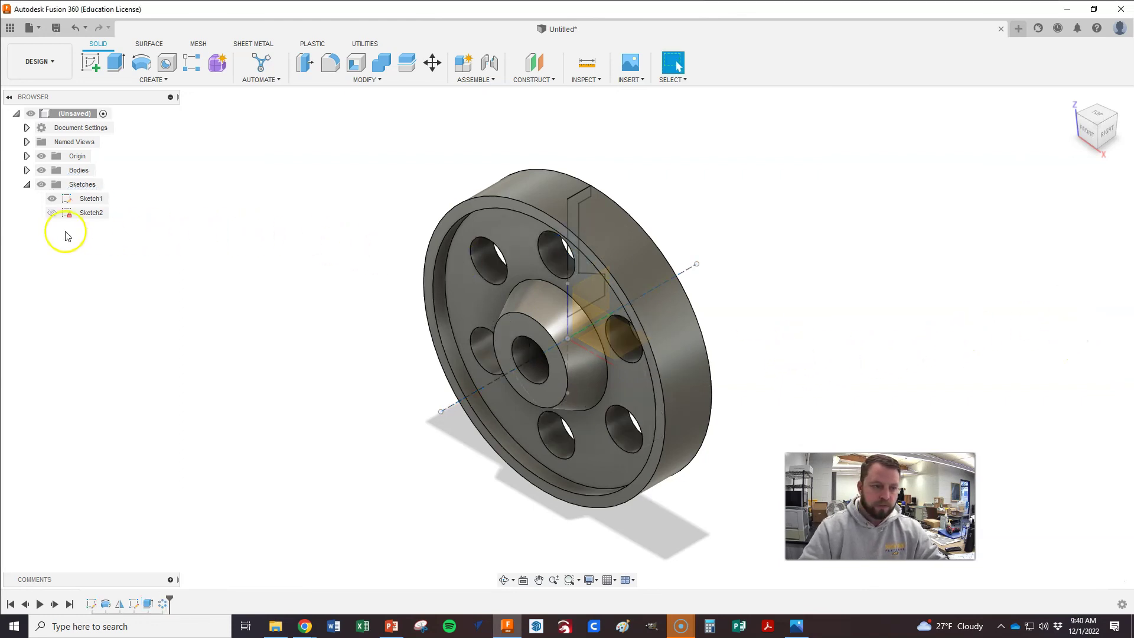
click(50, 201)
click(51, 200)
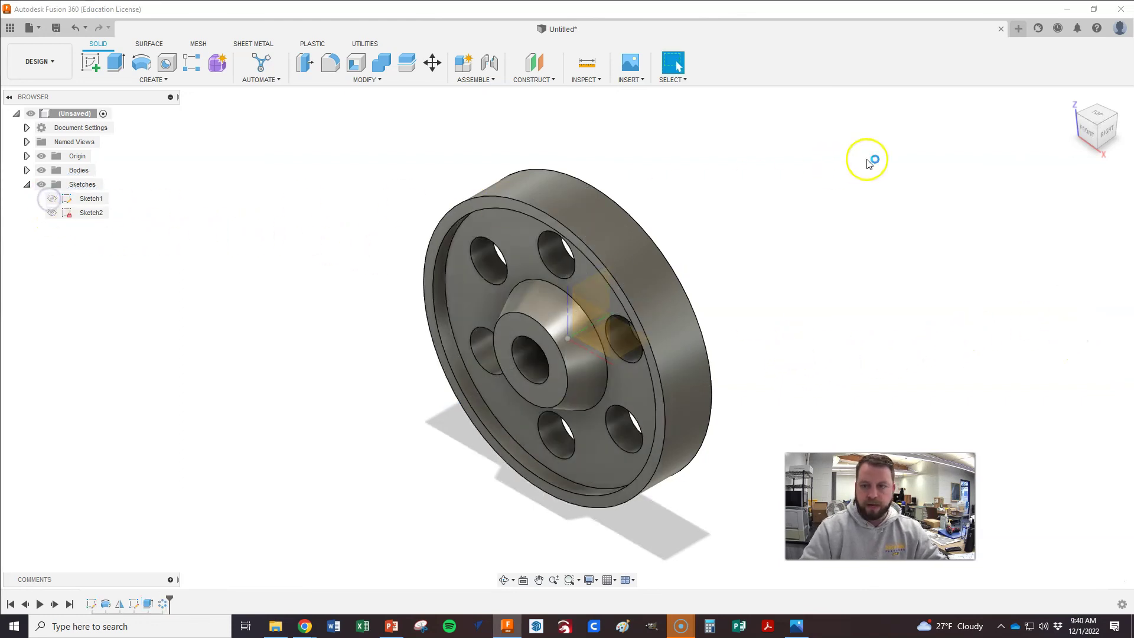
Step: Consult the pulley drawing for the specified material
shift+middle_drag(860, 277, 711, 314)
key(alt+Tab)
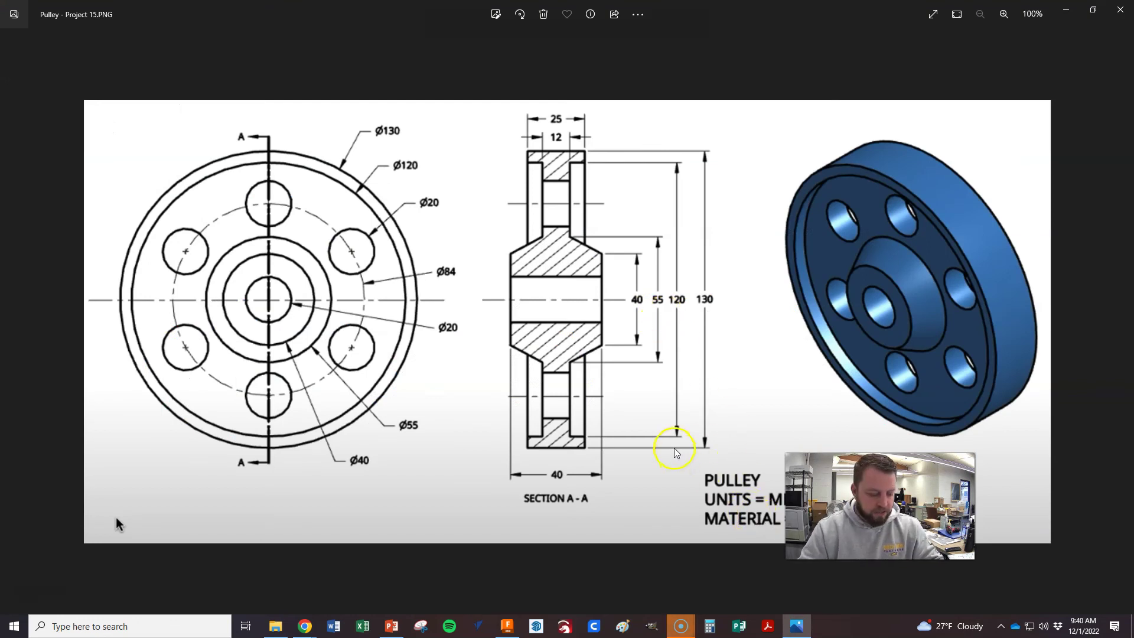
key(alt+Tab)
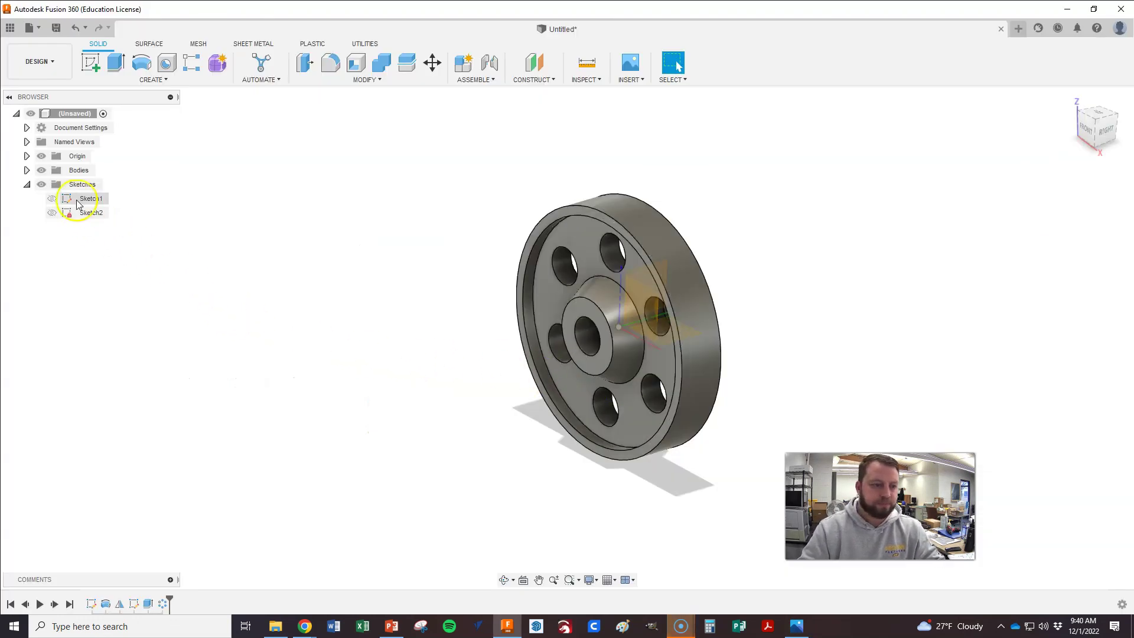
Step: Assign the physical material Iron, Cast from the Metal category of the Fusion 360 Material Library to the pulley body
click(26, 170)
right_click(88, 185)
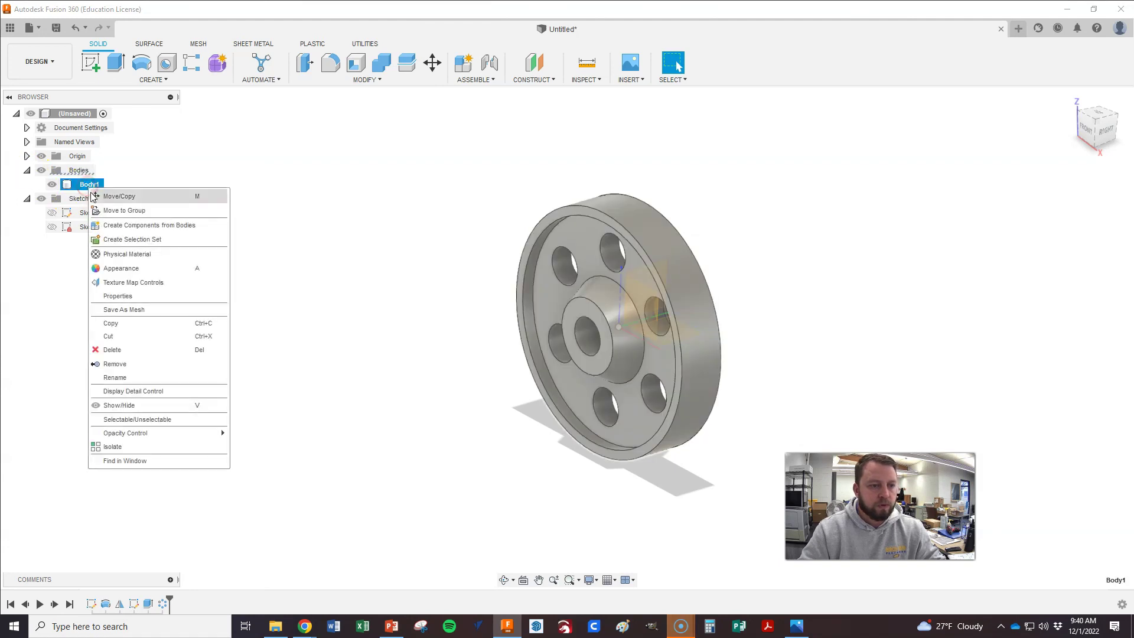
key(Escape)
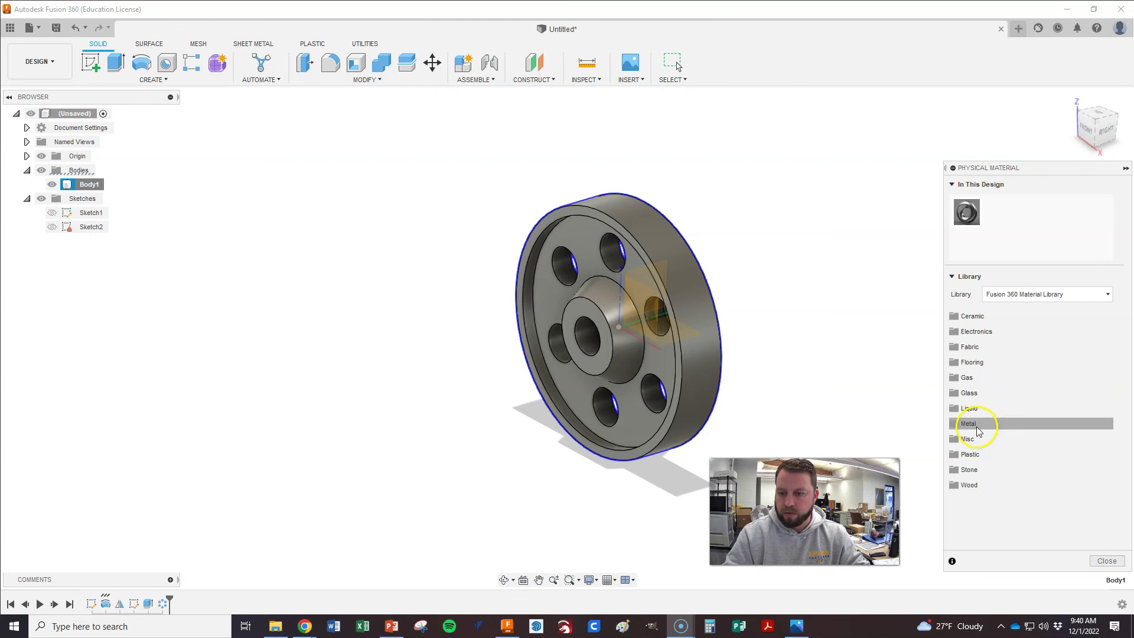
click(972, 423)
scroll(1003, 422, down, 8)
scroll(1028, 419, down, 15)
scroll(1021, 408, up, 2)
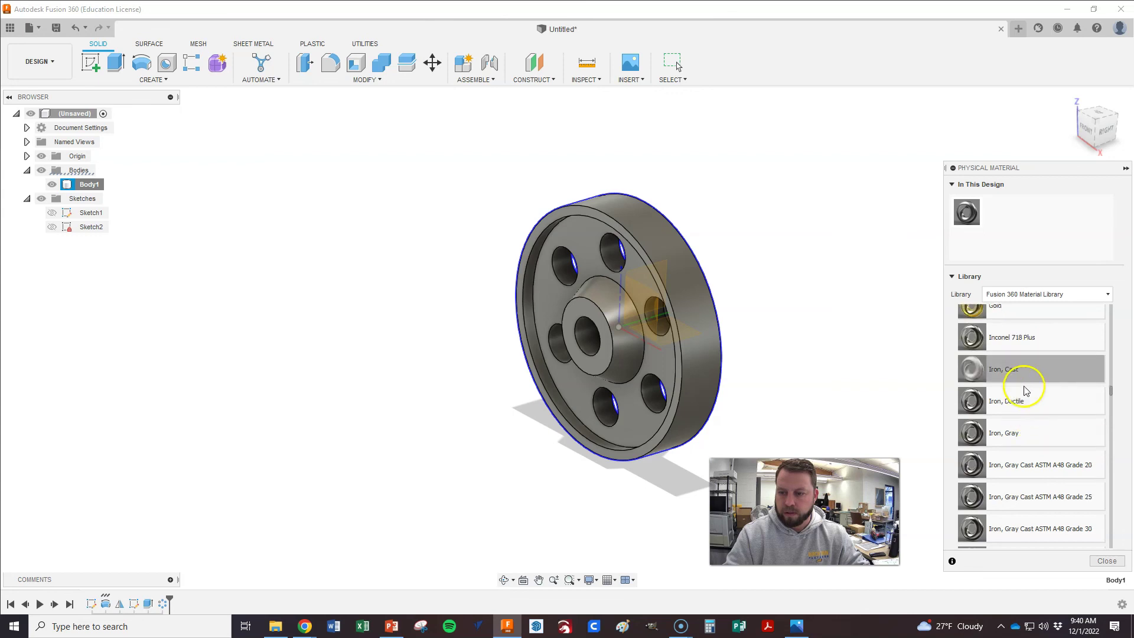
drag(757, 372, 706, 354)
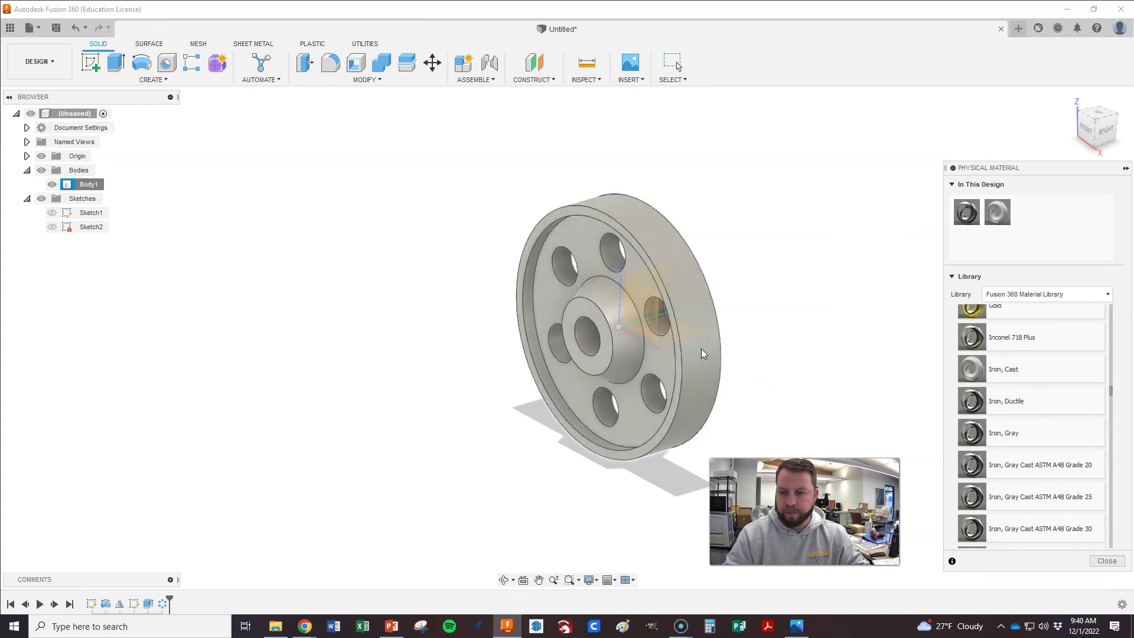
click(933, 532)
click(1105, 560)
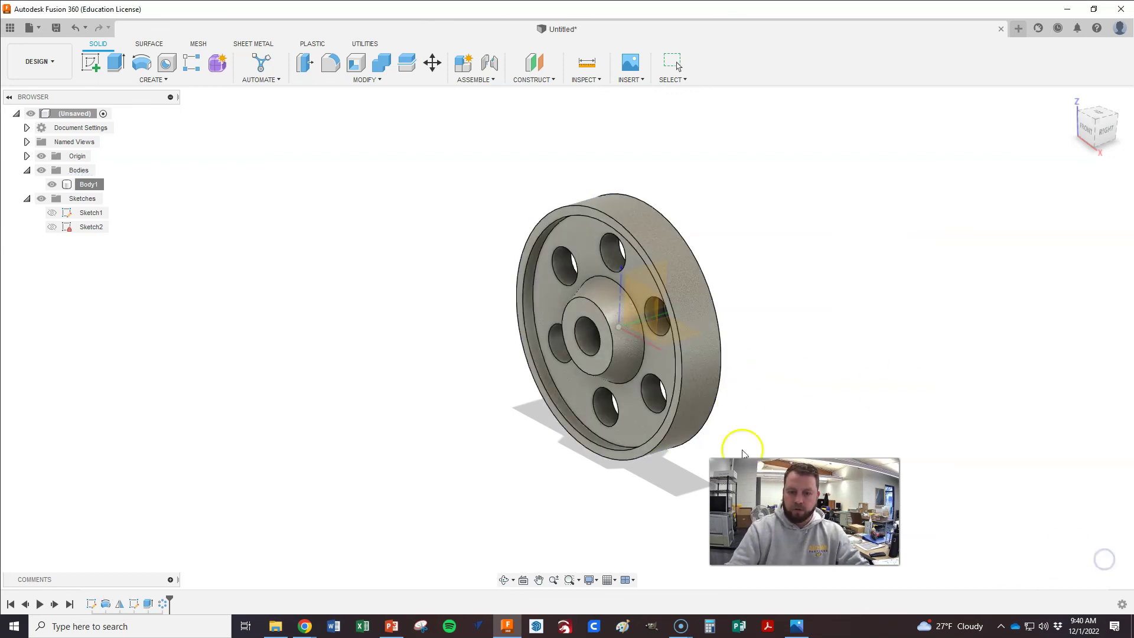
Step: Hide the origin geometry and display the pulley body's properties to check its mass and material
click(42, 156)
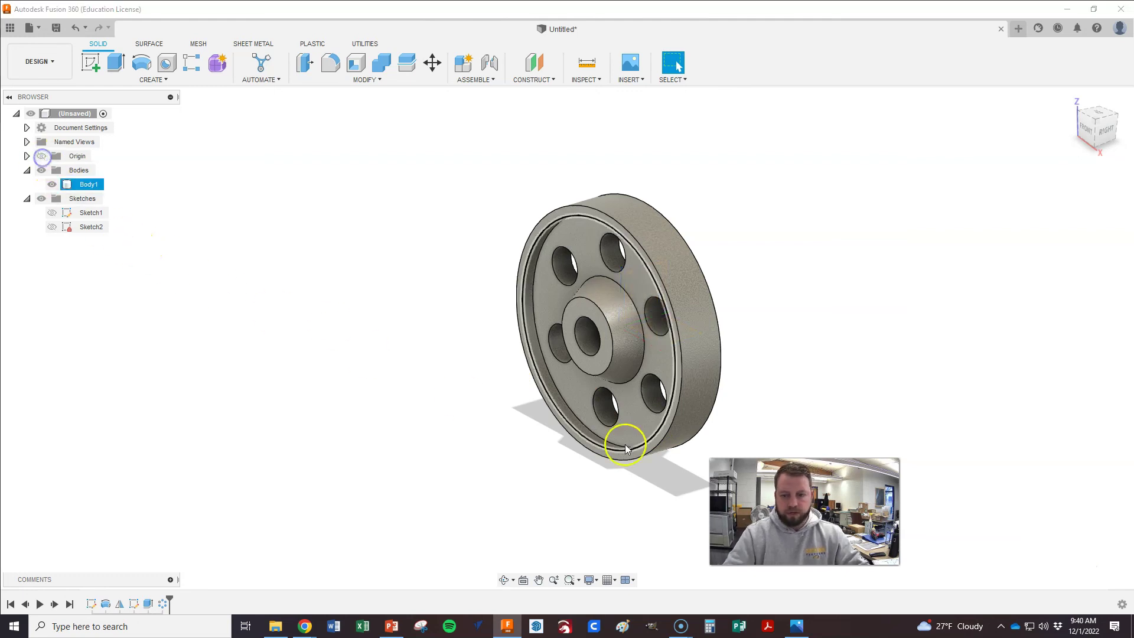
right_click(82, 185)
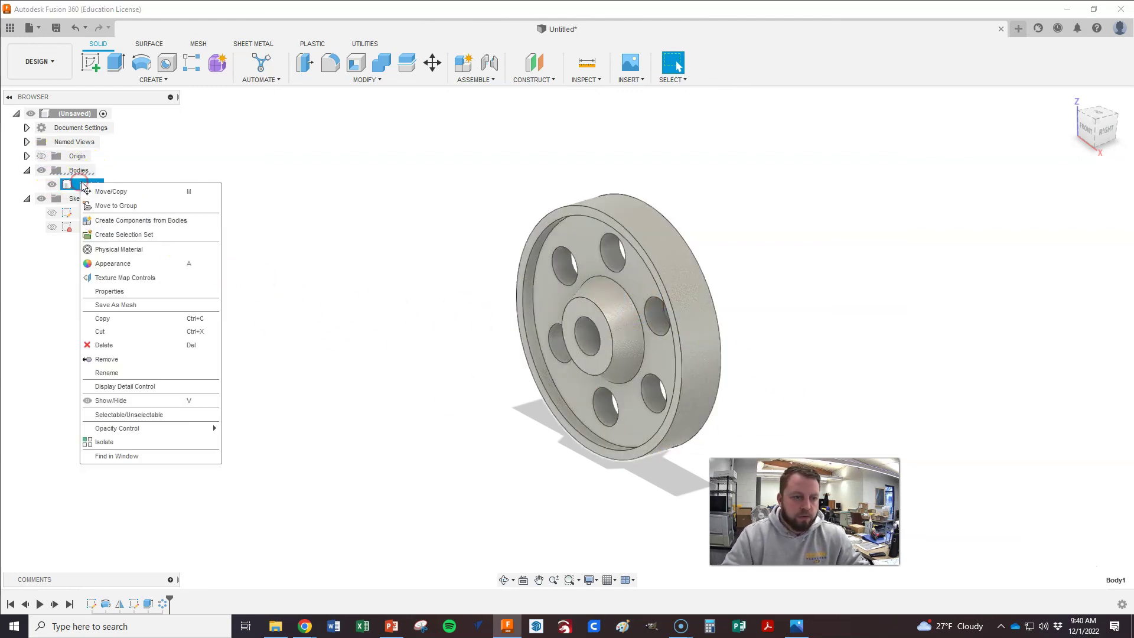
click(115, 290)
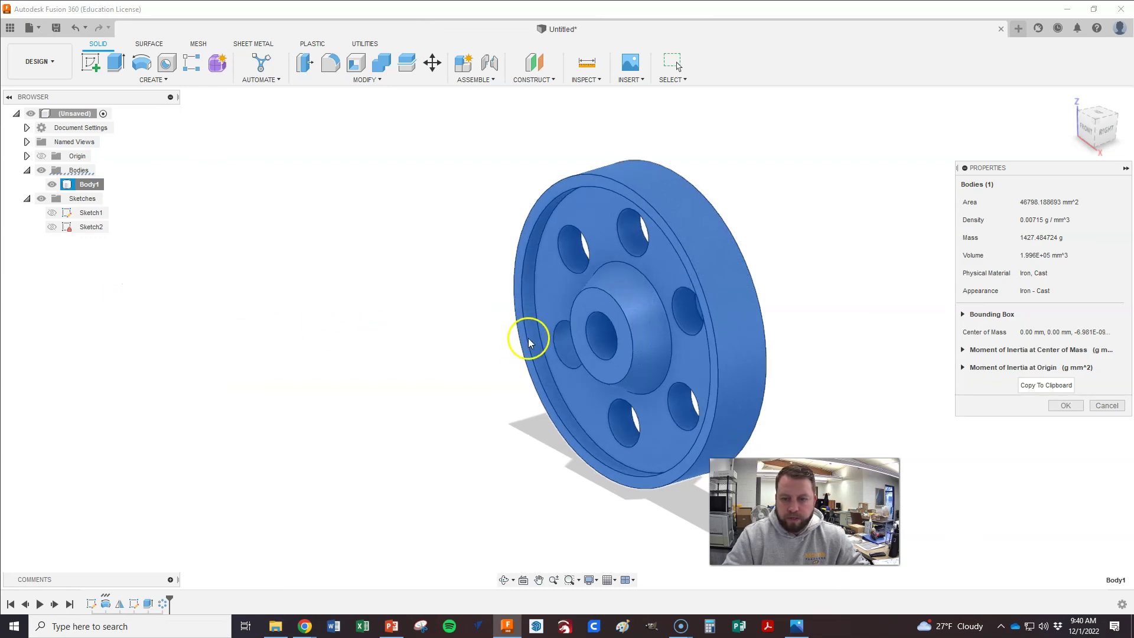
click(836, 348)
scroll(836, 349, up, 2)
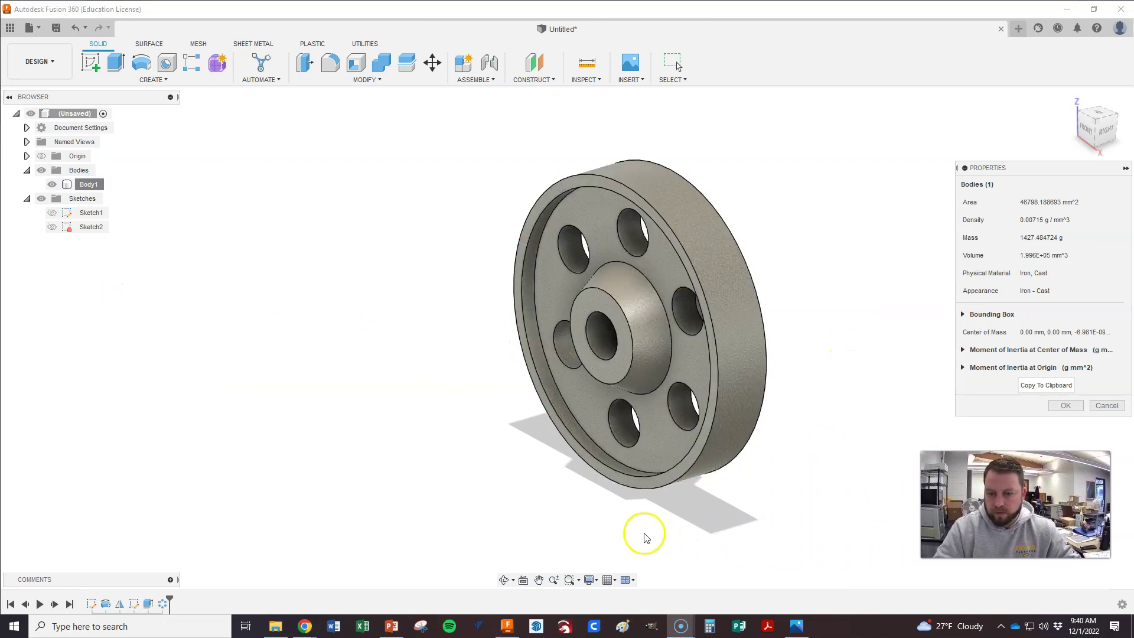
scroll(612, 435, up, 1)
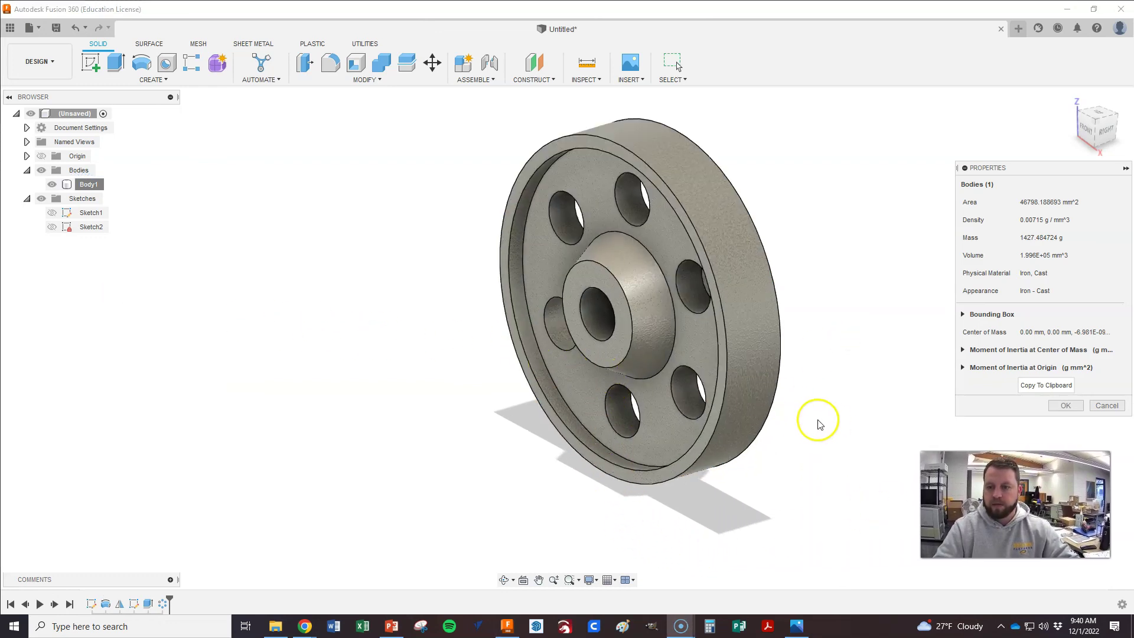